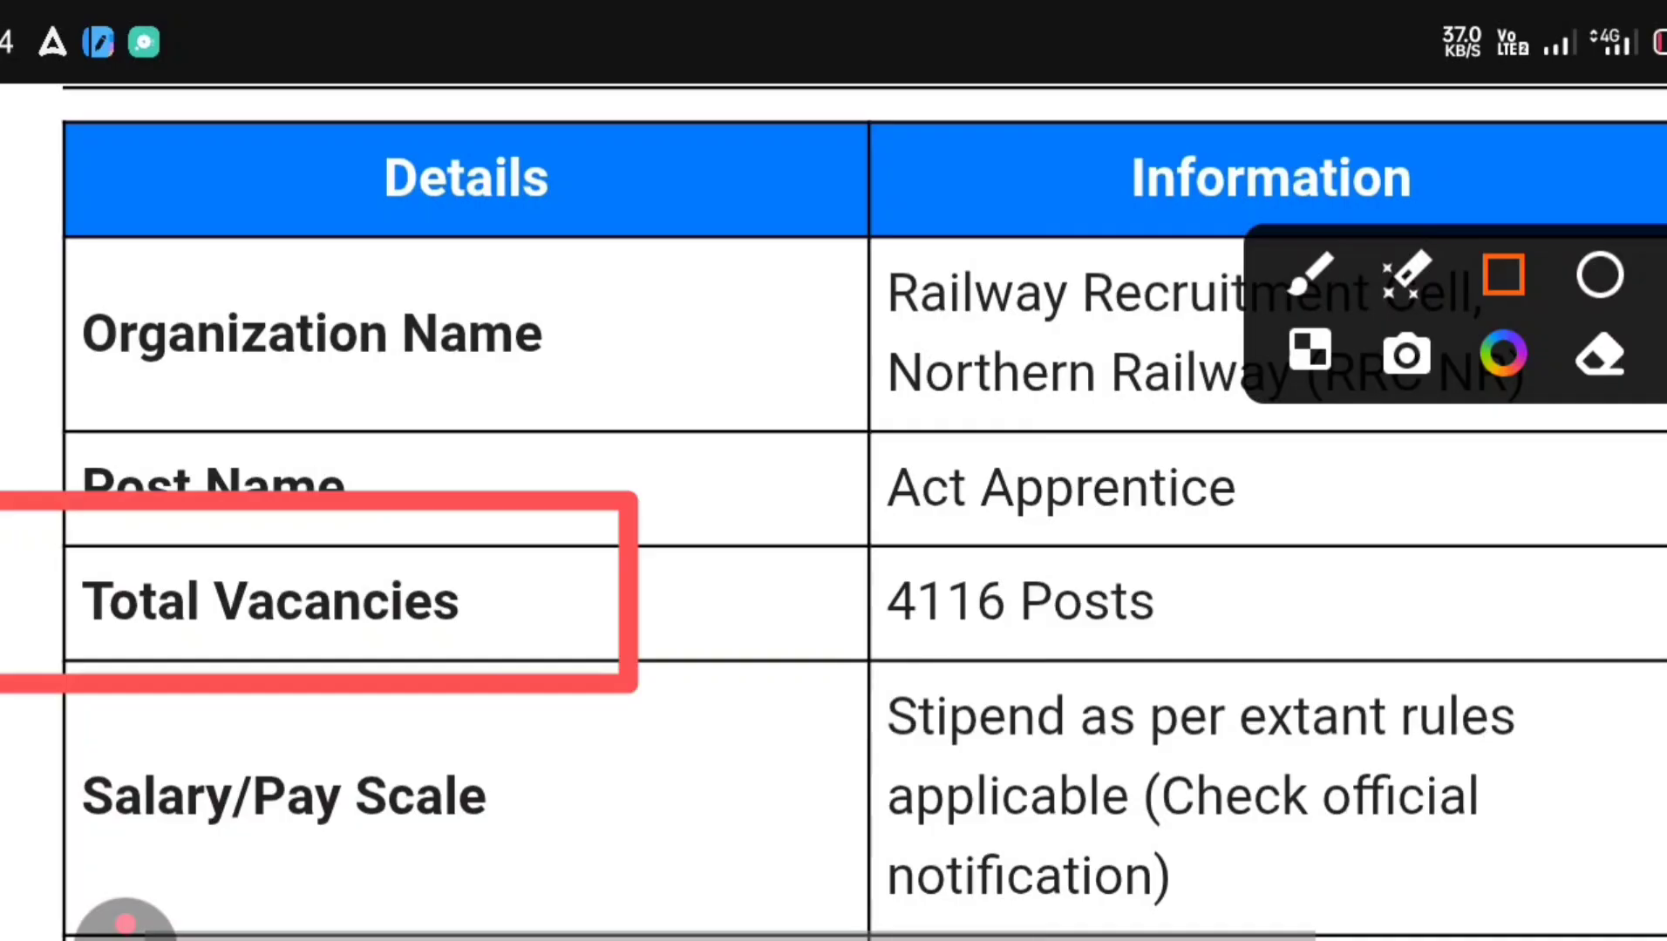
# Mark the 4116 Posts value, the Salary/Pay Scale label and its stipend text with red rectangles, and close the drawing tools.
pyautogui.moveTo(741, 528); pyautogui.dragTo(1280, 679)
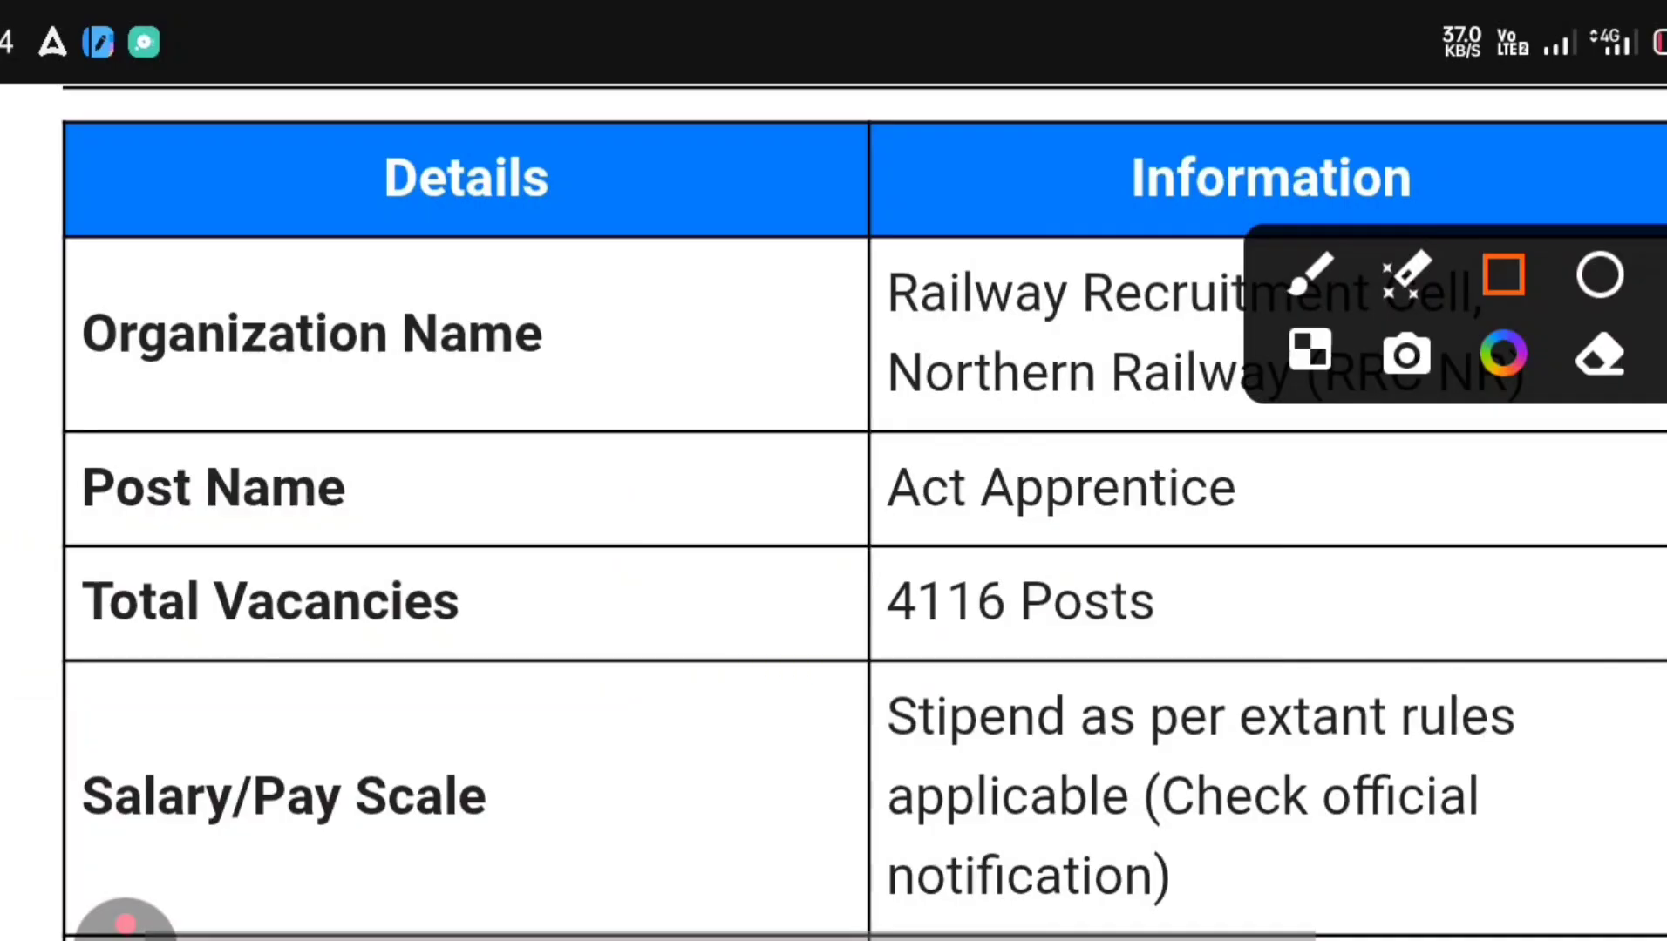
pyautogui.moveTo(4, 691); pyautogui.dragTo(641, 890)
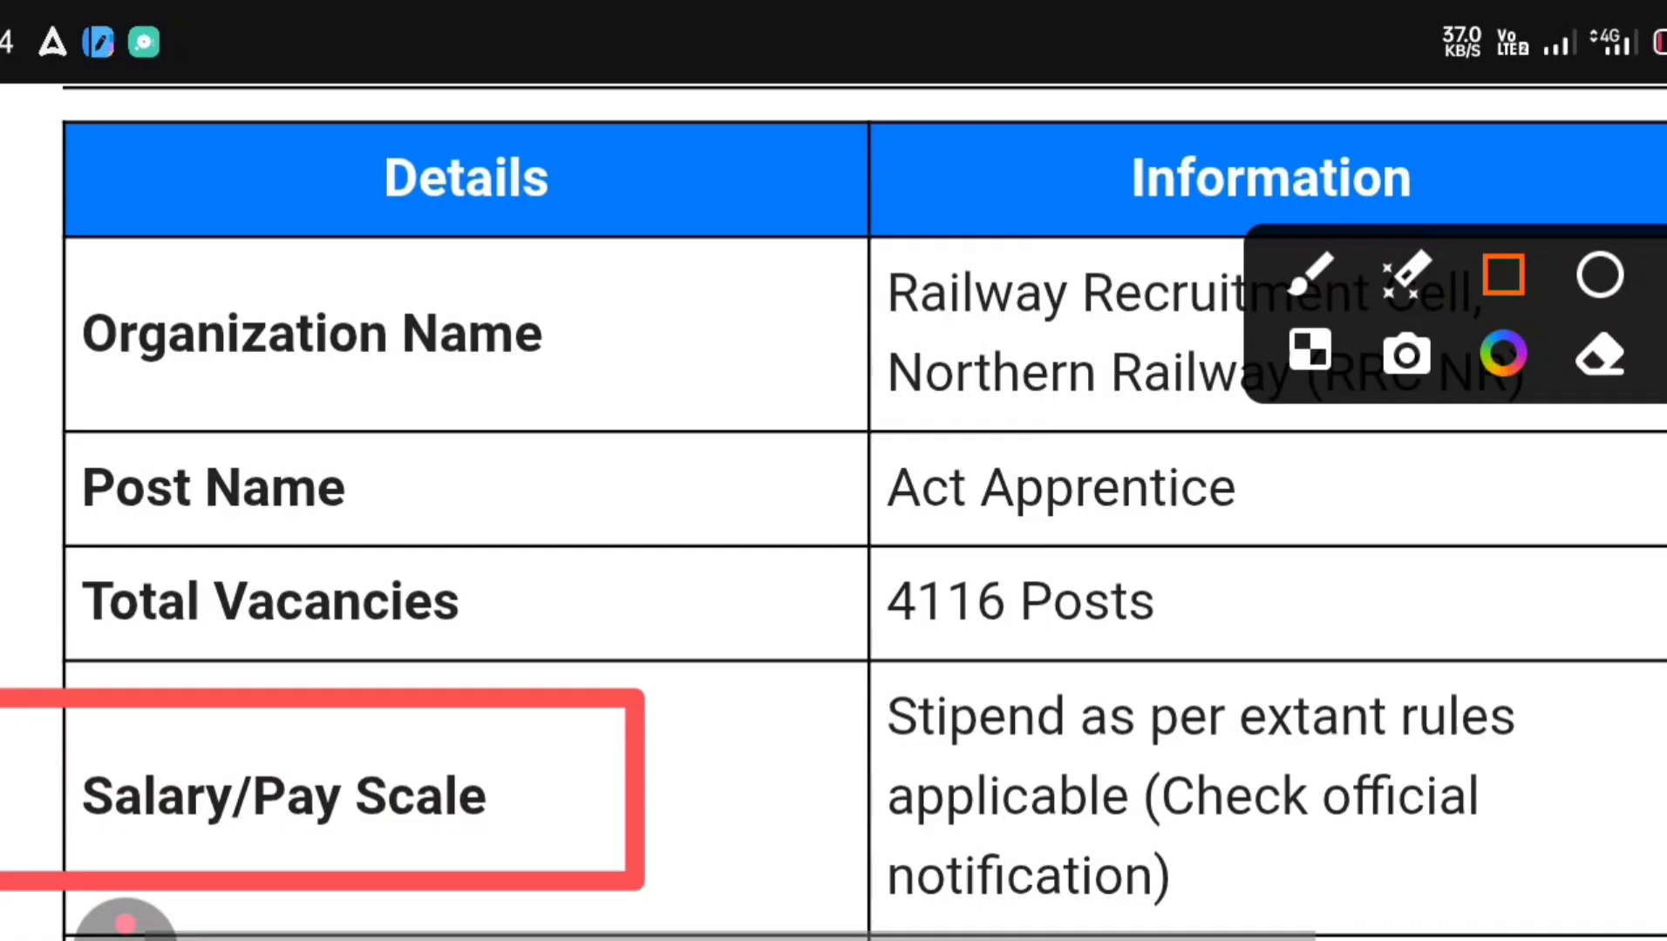
pyautogui.moveTo(795, 641); pyautogui.dragTo(1337, 842)
pyautogui.moveTo(832, 658)
pyautogui.mouseDown()
pyautogui.moveTo(877, 691)
pyautogui.moveTo(1210, 803)
pyautogui.mouseUp()
pyautogui.hotkey('ctrl', 'z')
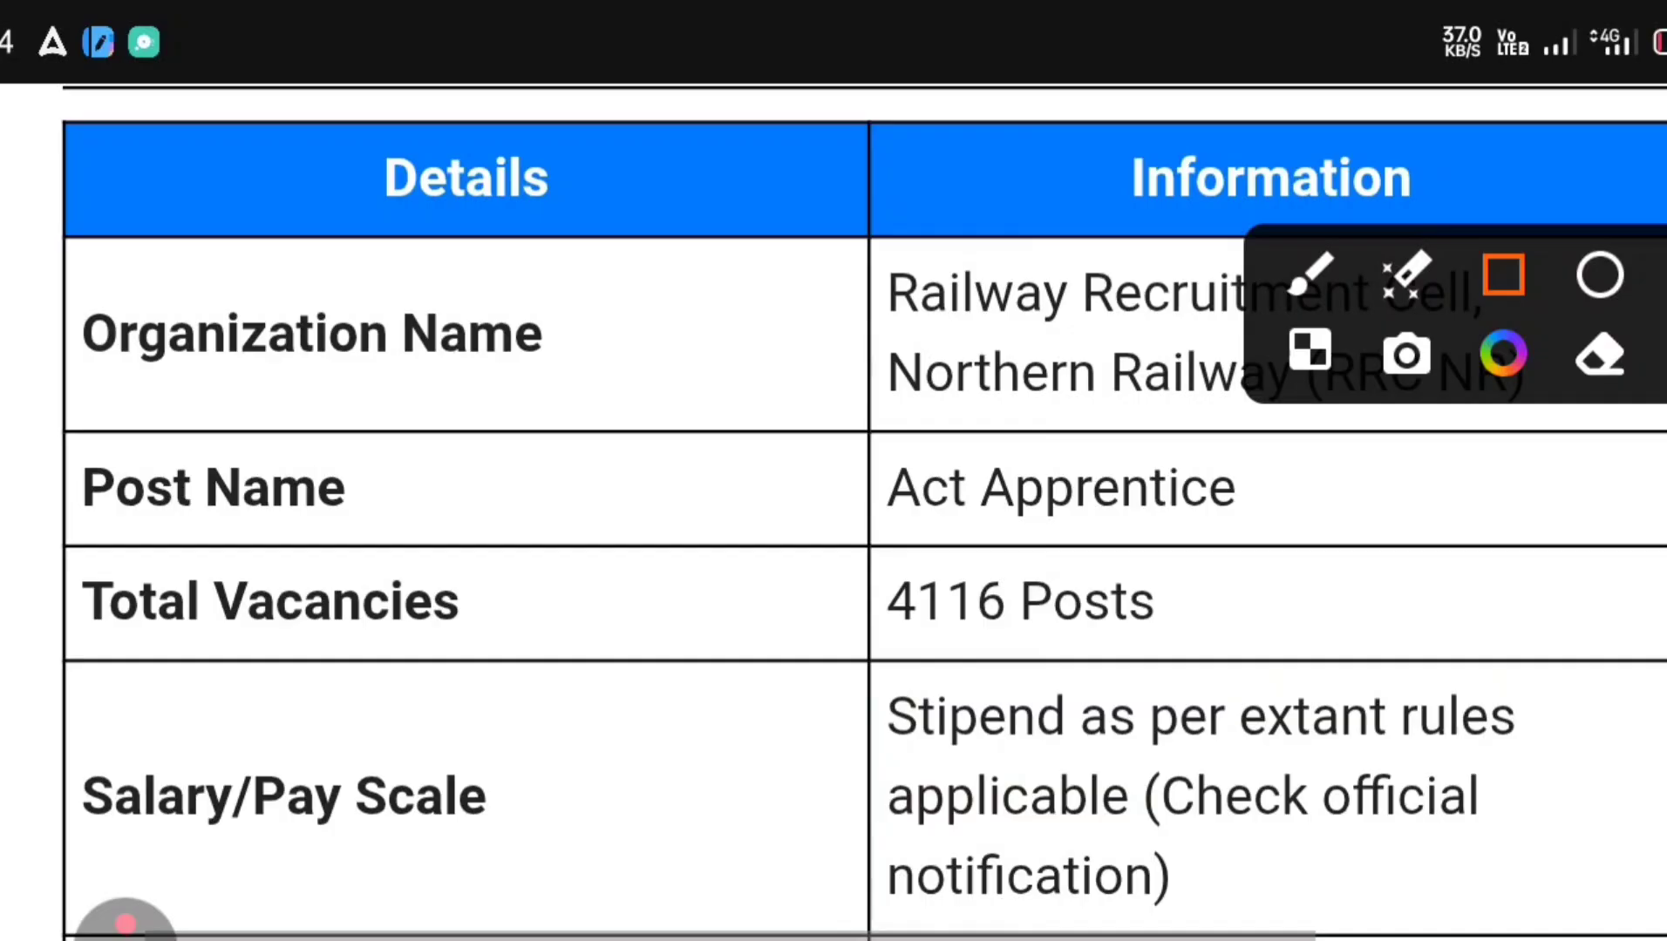
pyautogui.click(1656, 353)
# Mark the Educational Qualification label and its 10th Class, 50% marks, ITI and NCVT/SCVT requirements with red rectangles.
pyautogui.scroll(-9, 834, 514)
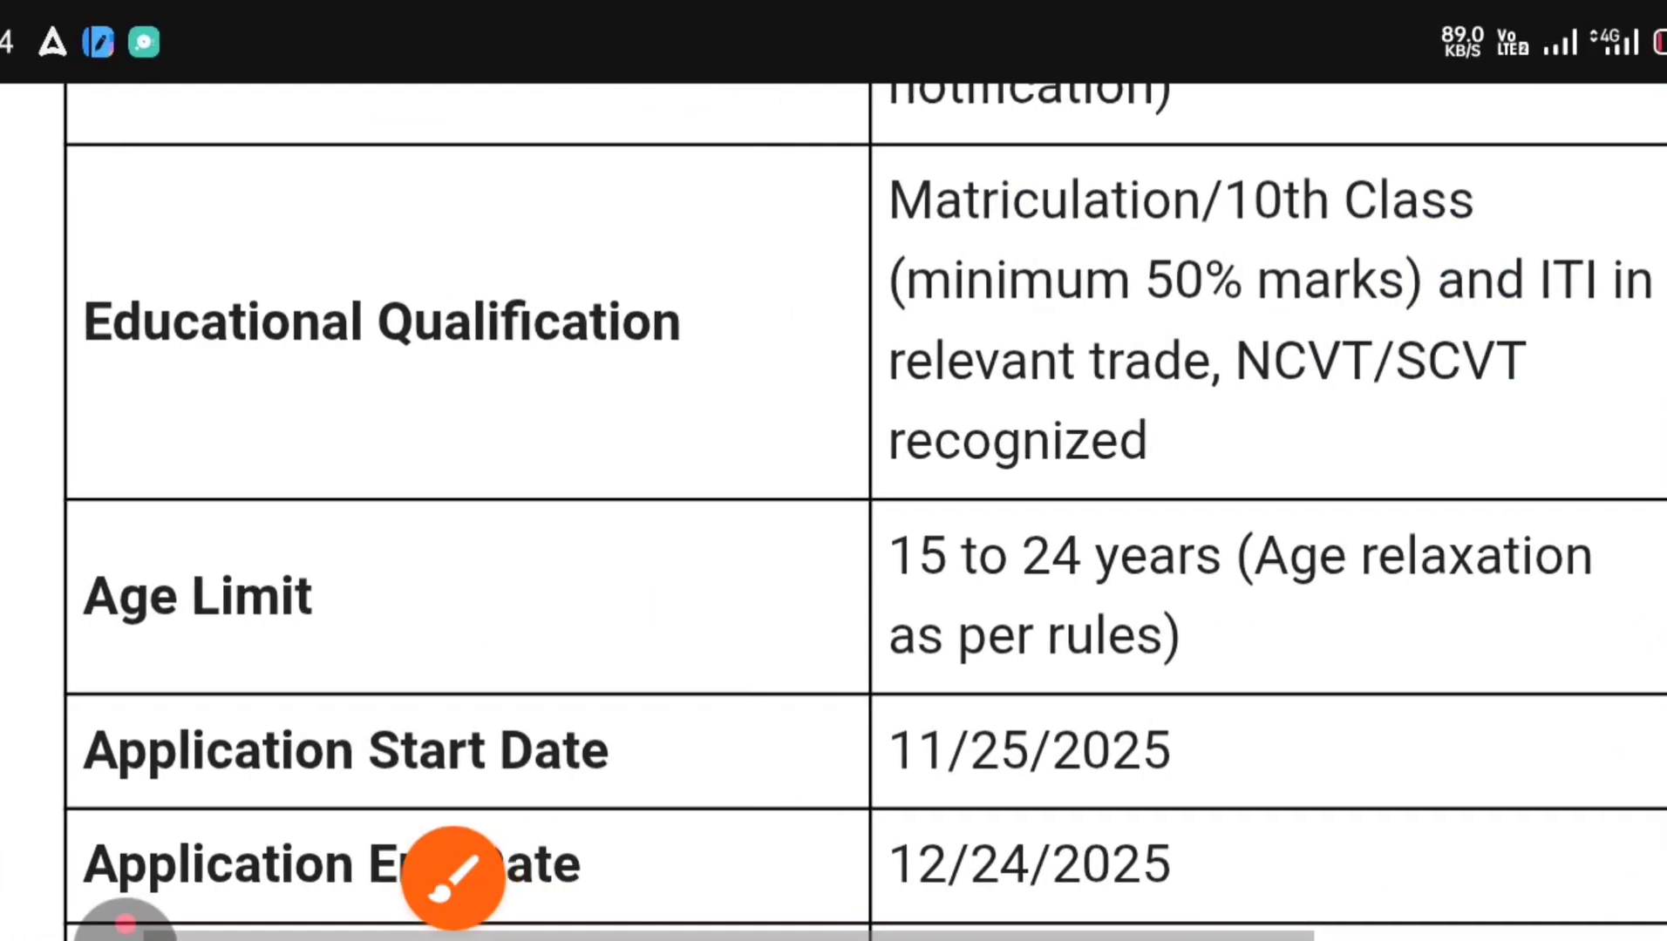
pyautogui.click(454, 881)
pyautogui.moveTo(1447, 314); pyautogui.dragTo(1447, 602)
pyautogui.moveTo(53, 242)
pyautogui.mouseDown()
pyautogui.moveTo(209, 261)
pyautogui.moveTo(749, 404)
pyautogui.mouseUp()
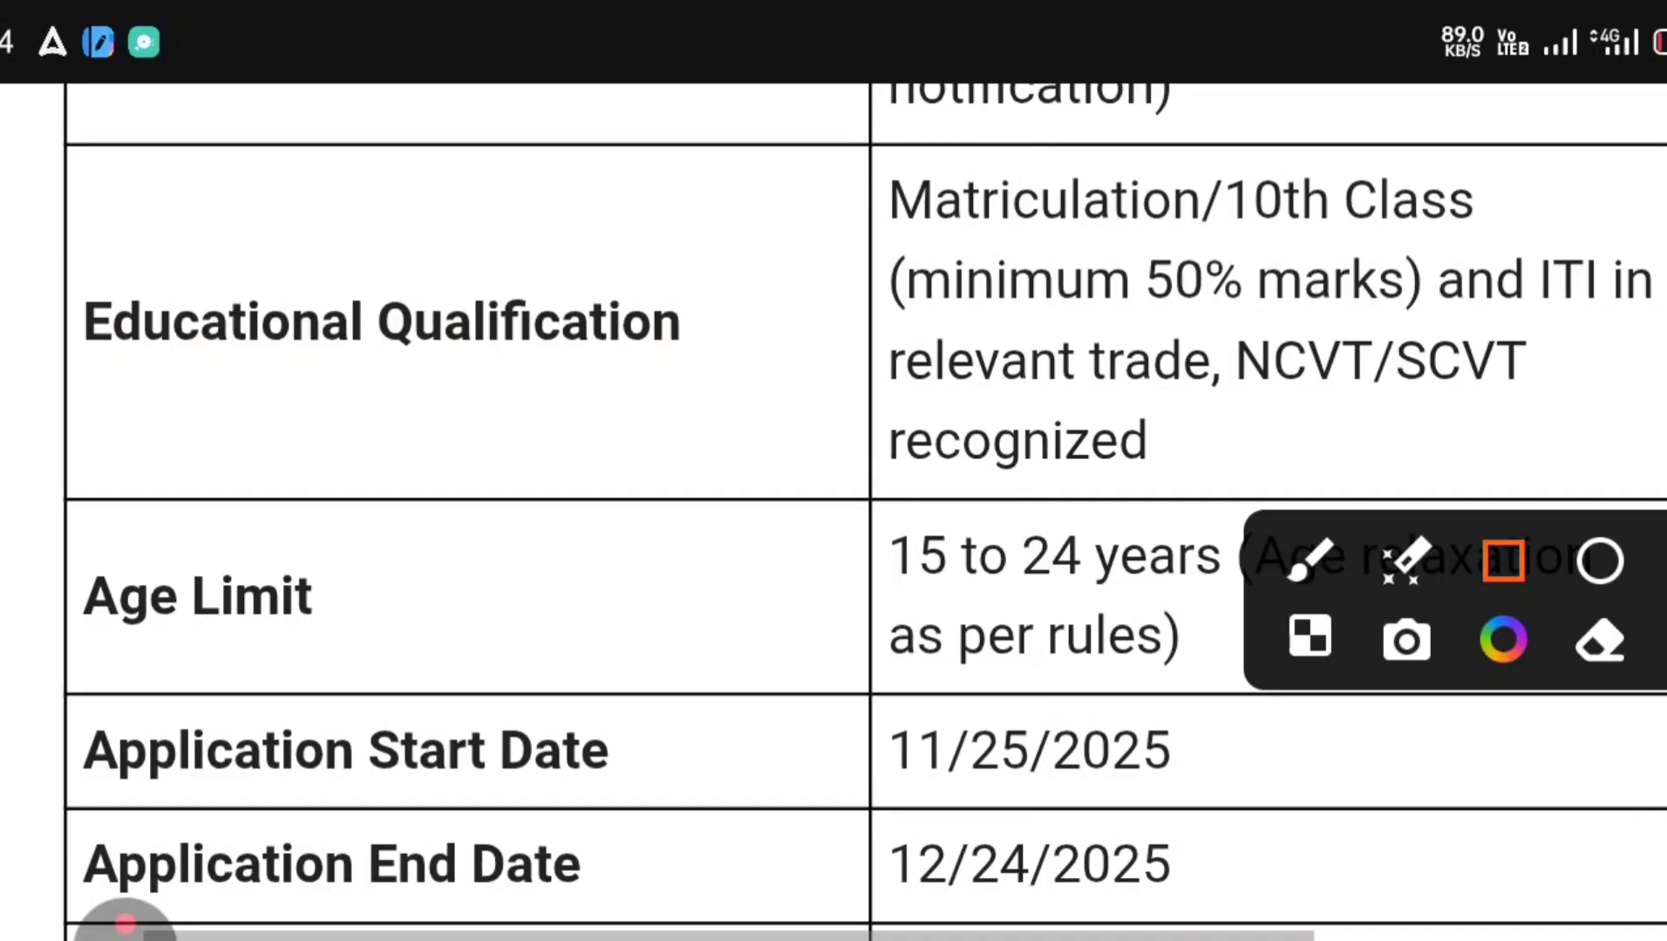
pyautogui.moveTo(1037, 160); pyautogui.dragTo(1606, 298)
pyautogui.moveTo(842, 228); pyautogui.dragTo(1339, 330)
pyautogui.moveTo(1400, 220); pyautogui.dragTo(1663, 370)
pyautogui.moveTo(1089, 274); pyautogui.dragTo(1647, 451)
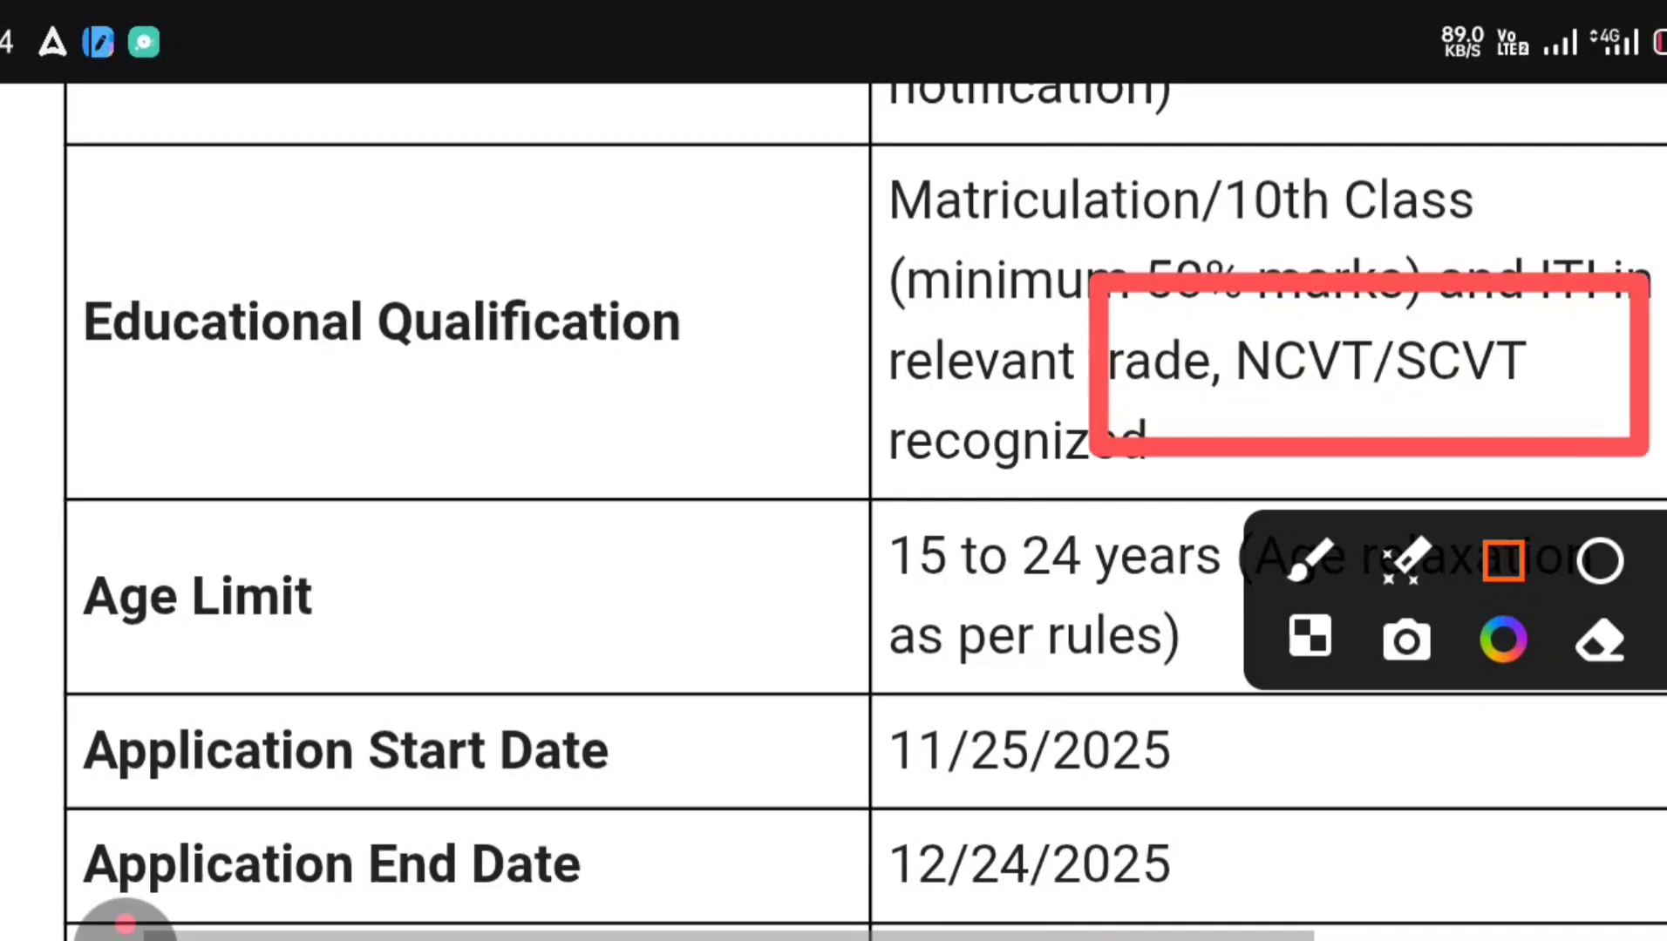
# Clear the drawing palette away from the Age Limit row and mark its label and the 15 to 24 years value with red rectangles.
pyautogui.moveTo(1455, 600); pyautogui.dragTo(1455, 302)
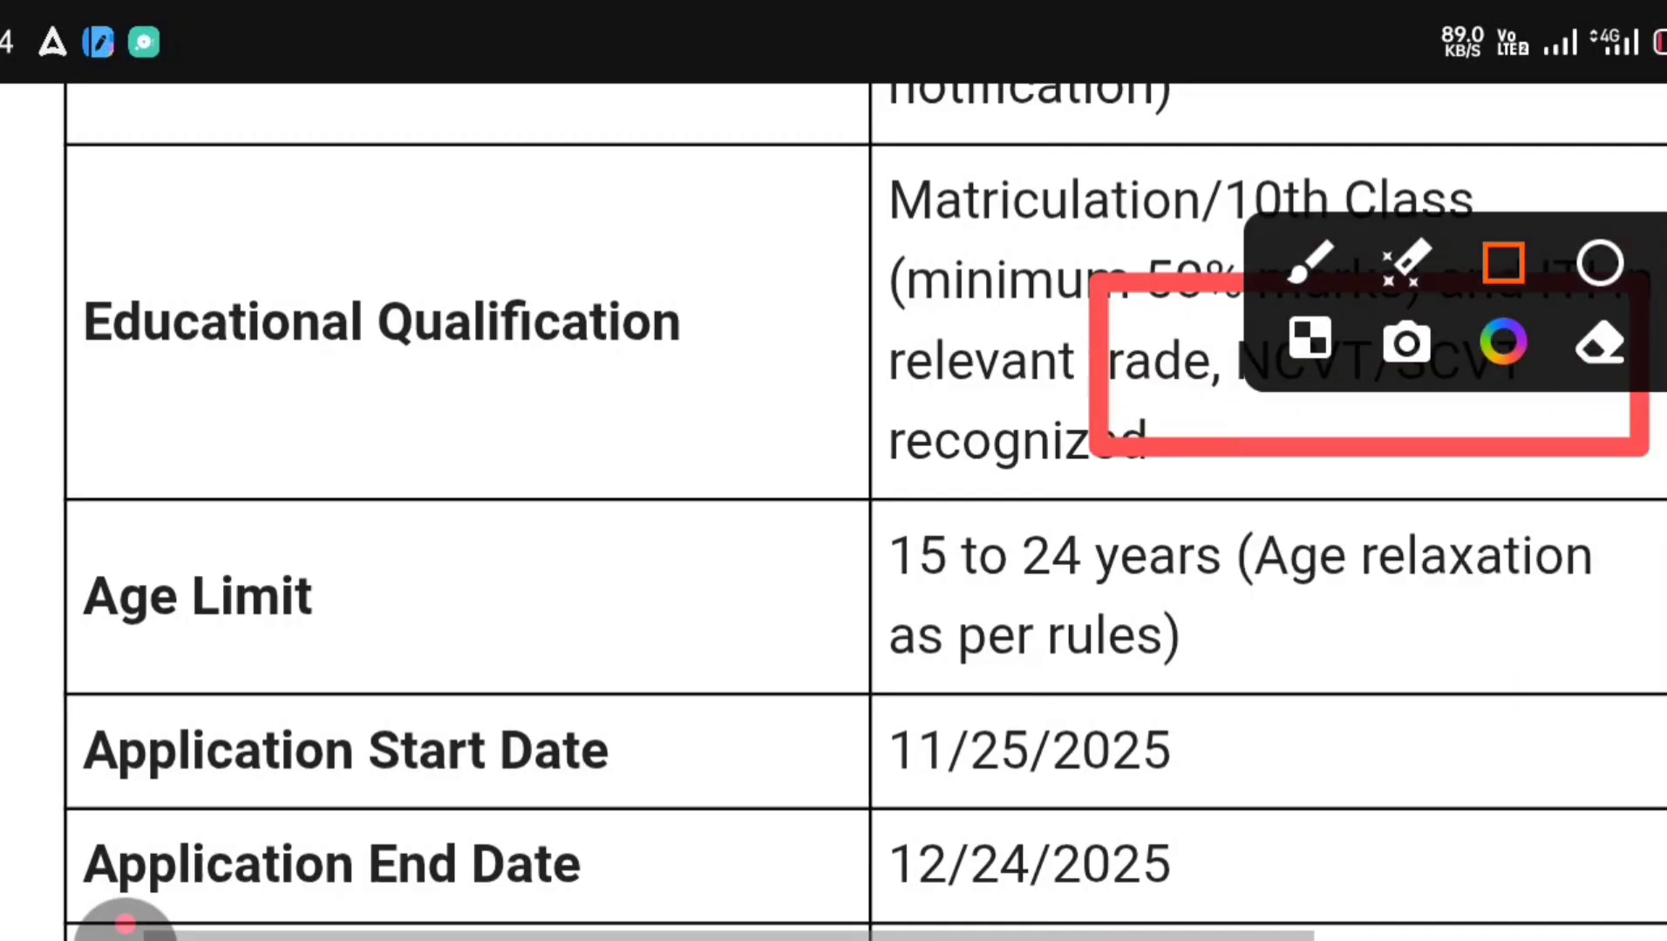
pyautogui.moveTo(4, 519)
pyautogui.mouseDown()
pyautogui.moveTo(495, 669)
pyautogui.moveTo(482, 668)
pyautogui.mouseUp()
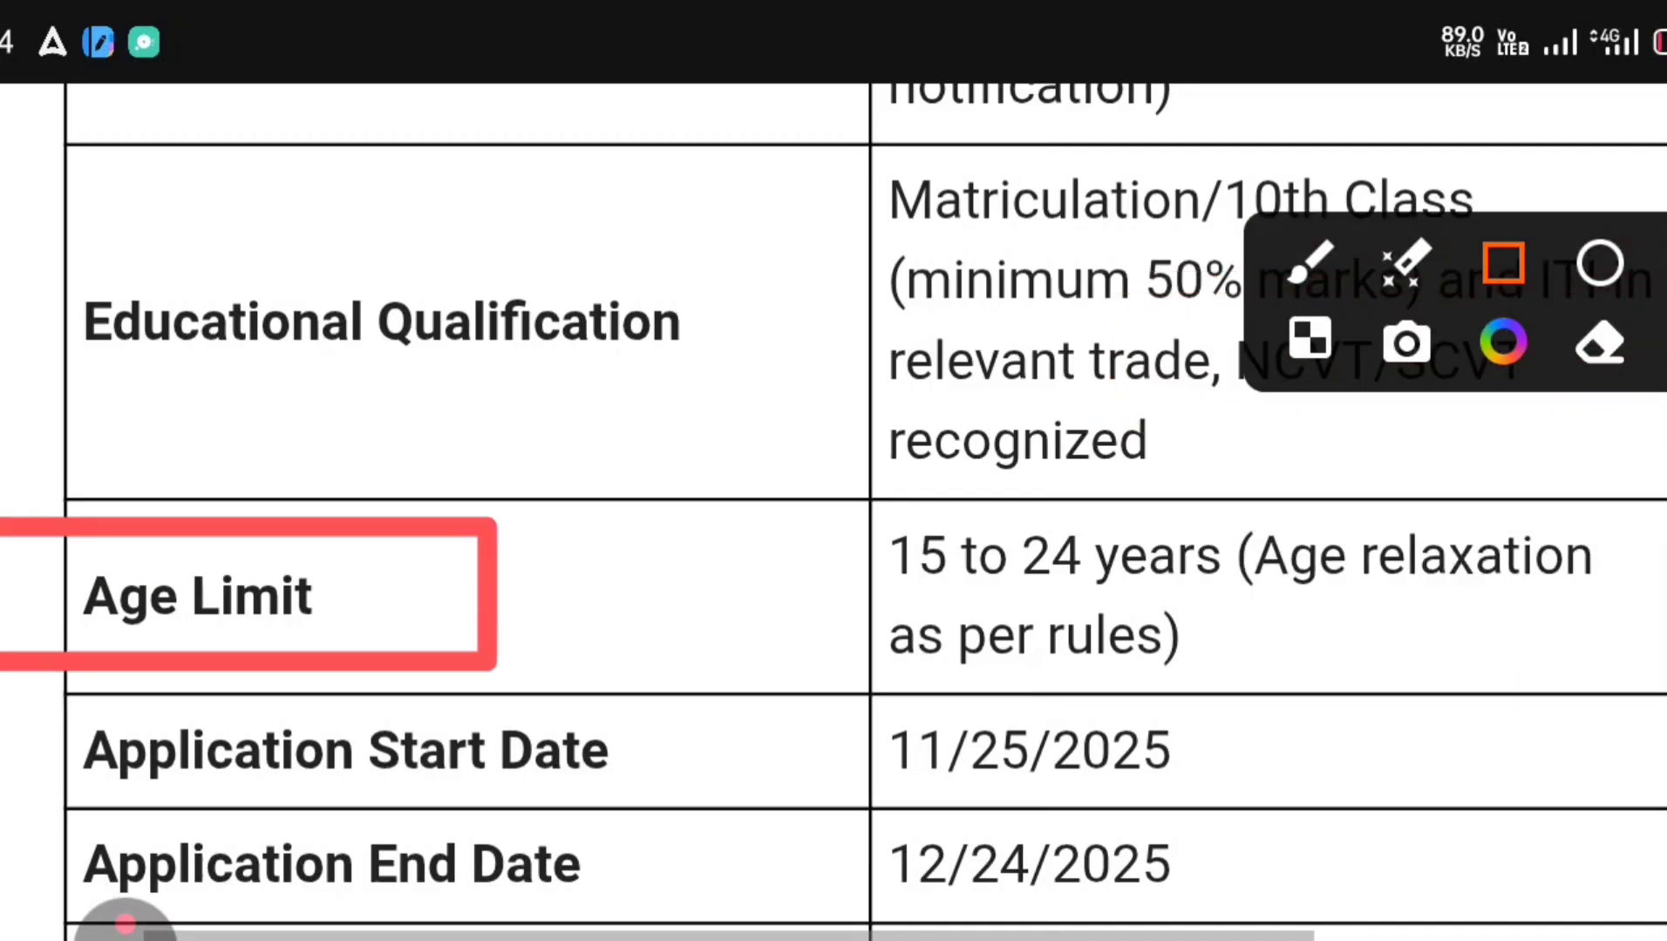
pyautogui.moveTo(743, 468); pyautogui.dragTo(1373, 685)
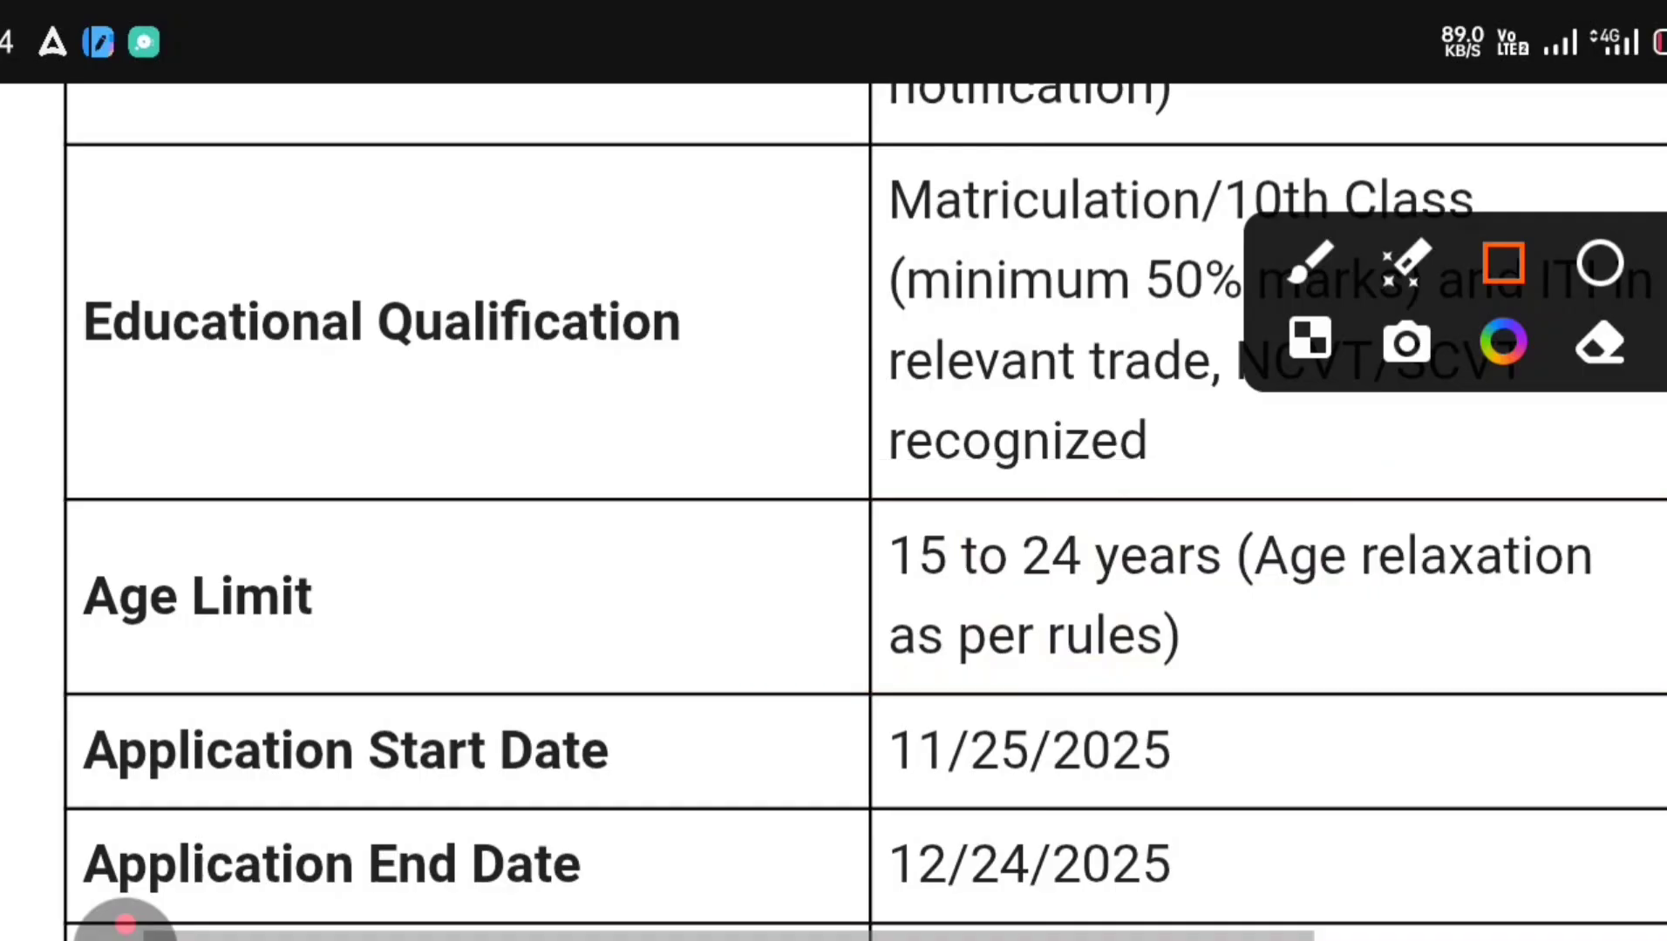
# Mark the Application Start Date and Application End Date labels and their dates, 11/25/2025 and 12/24/2025, with red rectangles.
pyautogui.moveTo(3, 656)
pyautogui.mouseDown()
pyautogui.moveTo(759, 789)
pyautogui.moveTo(776, 810)
pyautogui.mouseUp()
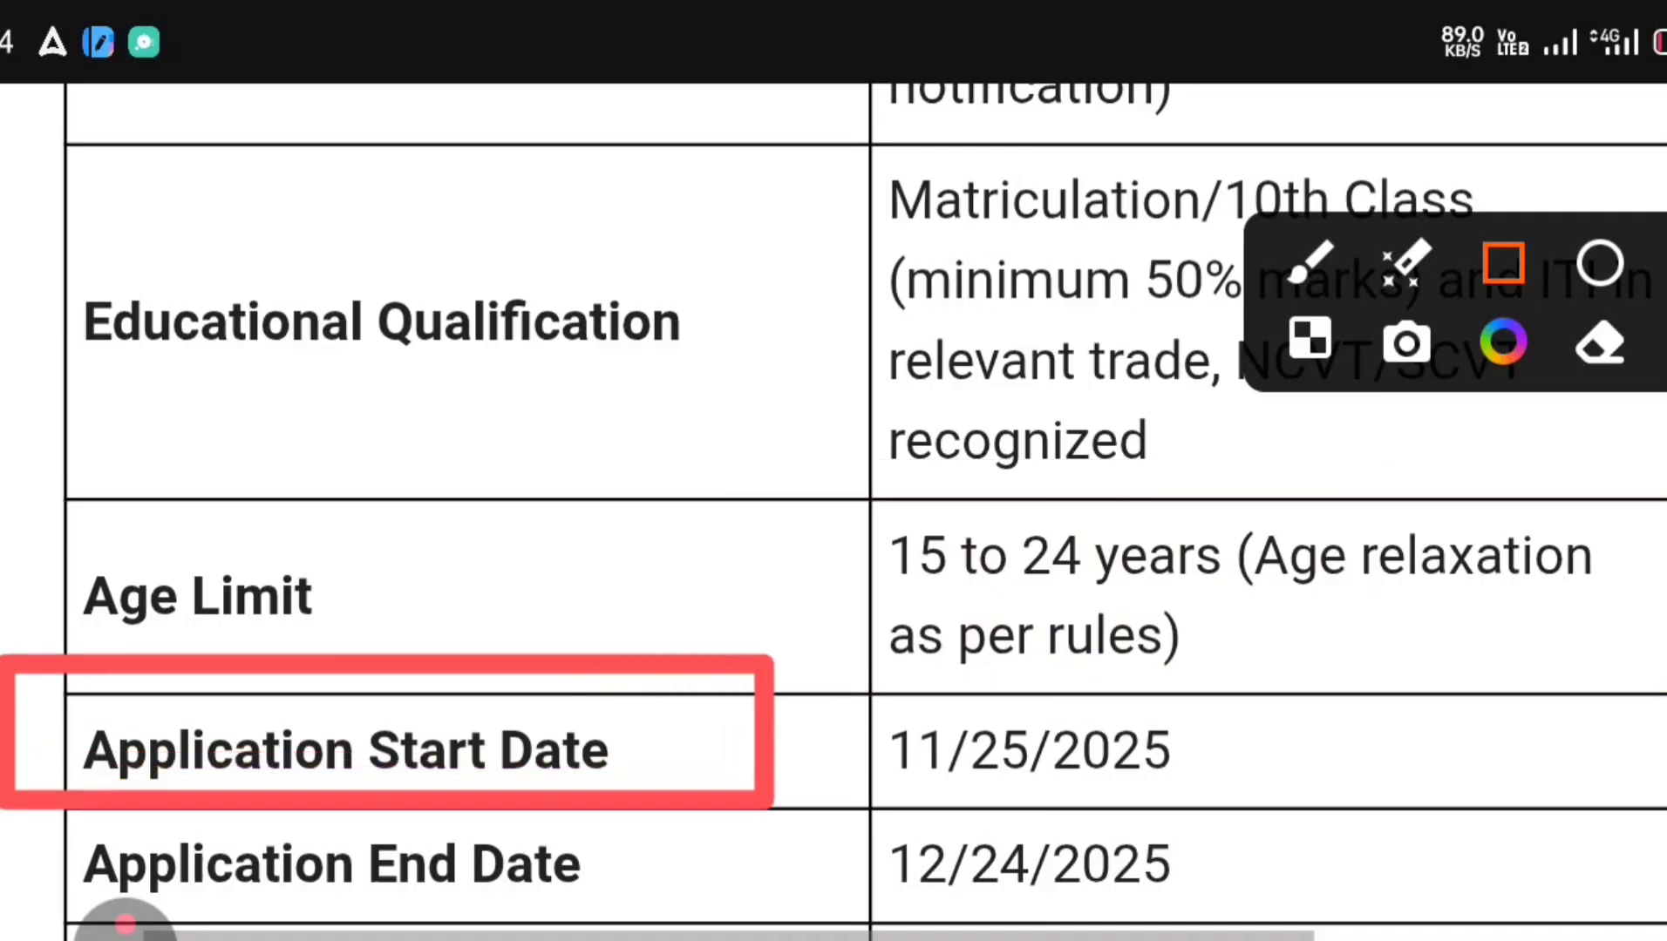
pyautogui.moveTo(789, 663)
pyautogui.mouseDown()
pyautogui.moveTo(1085, 769)
pyautogui.moveTo(1334, 832)
pyautogui.mouseUp()
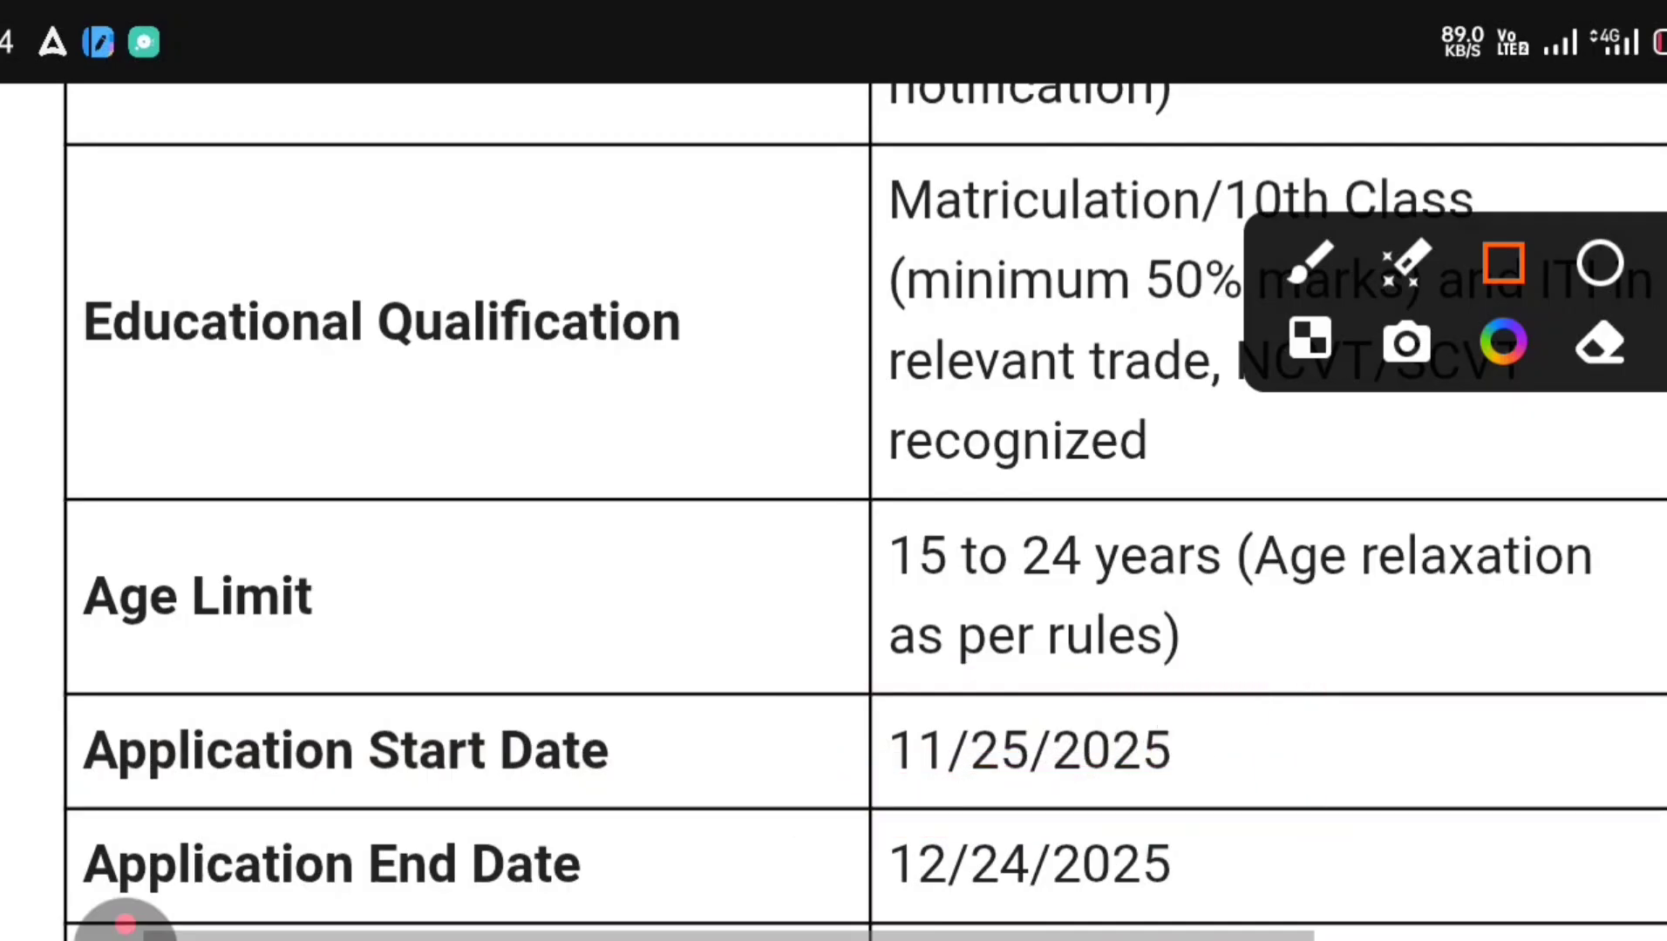
pyautogui.moveTo(244, 743); pyautogui.dragTo(678, 922)
pyautogui.moveTo(779, 755)
pyautogui.mouseDown()
pyautogui.moveTo(1191, 897)
pyautogui.moveTo(1308, 912)
pyautogui.mouseUp()
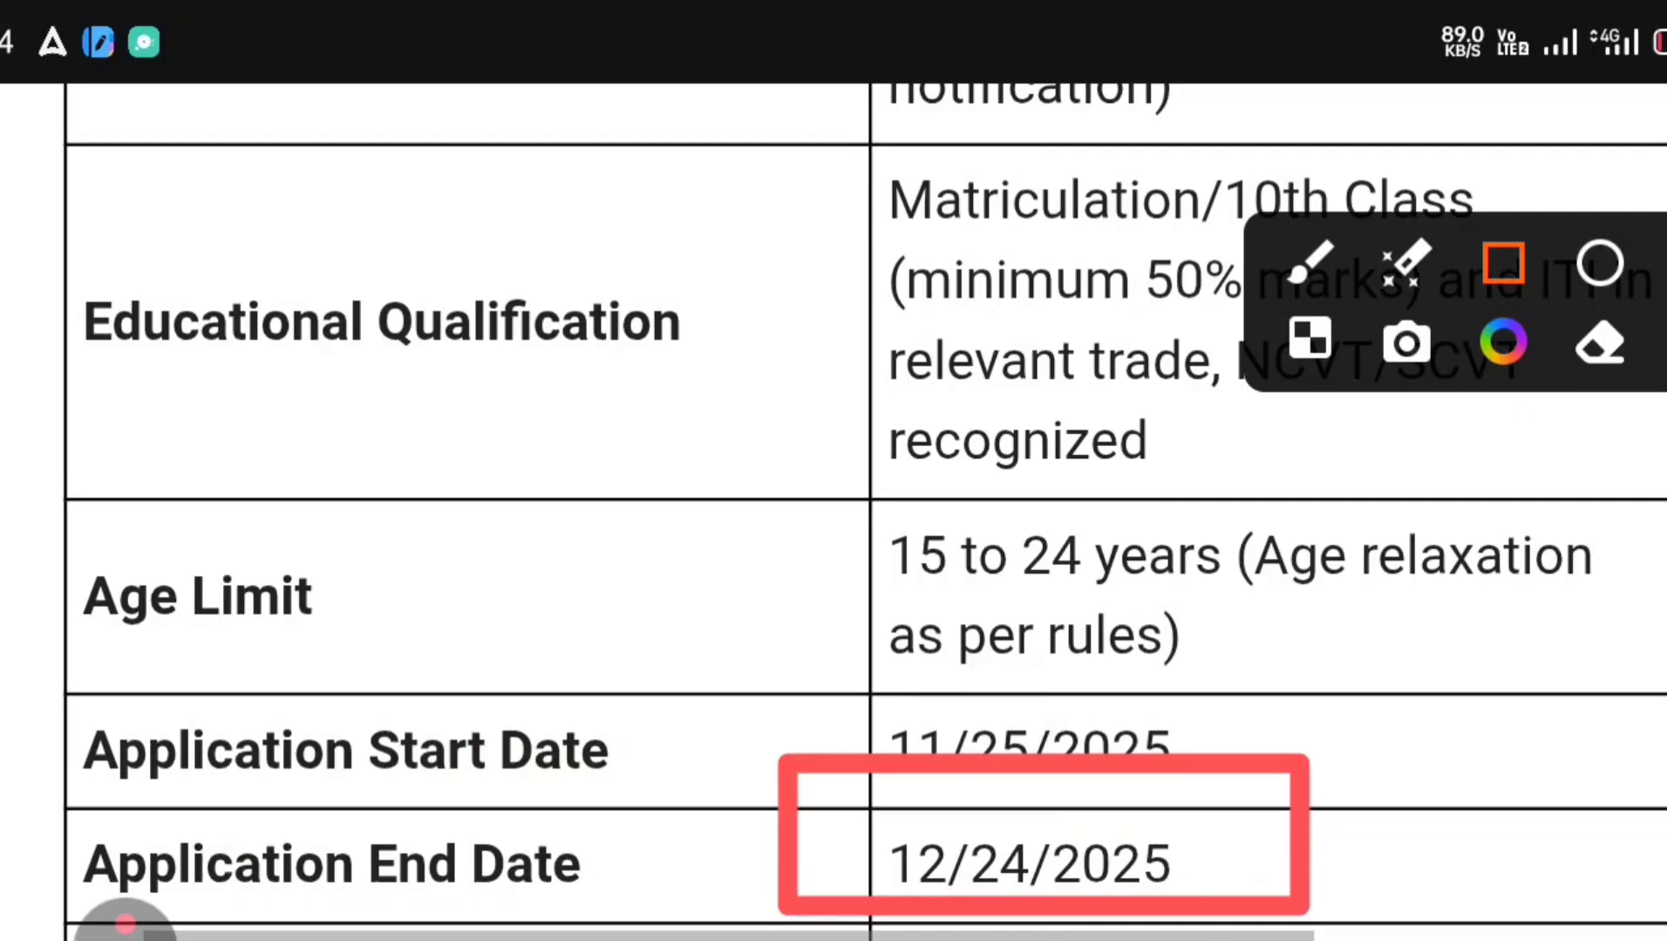
pyautogui.scroll(-3, 834, 488)
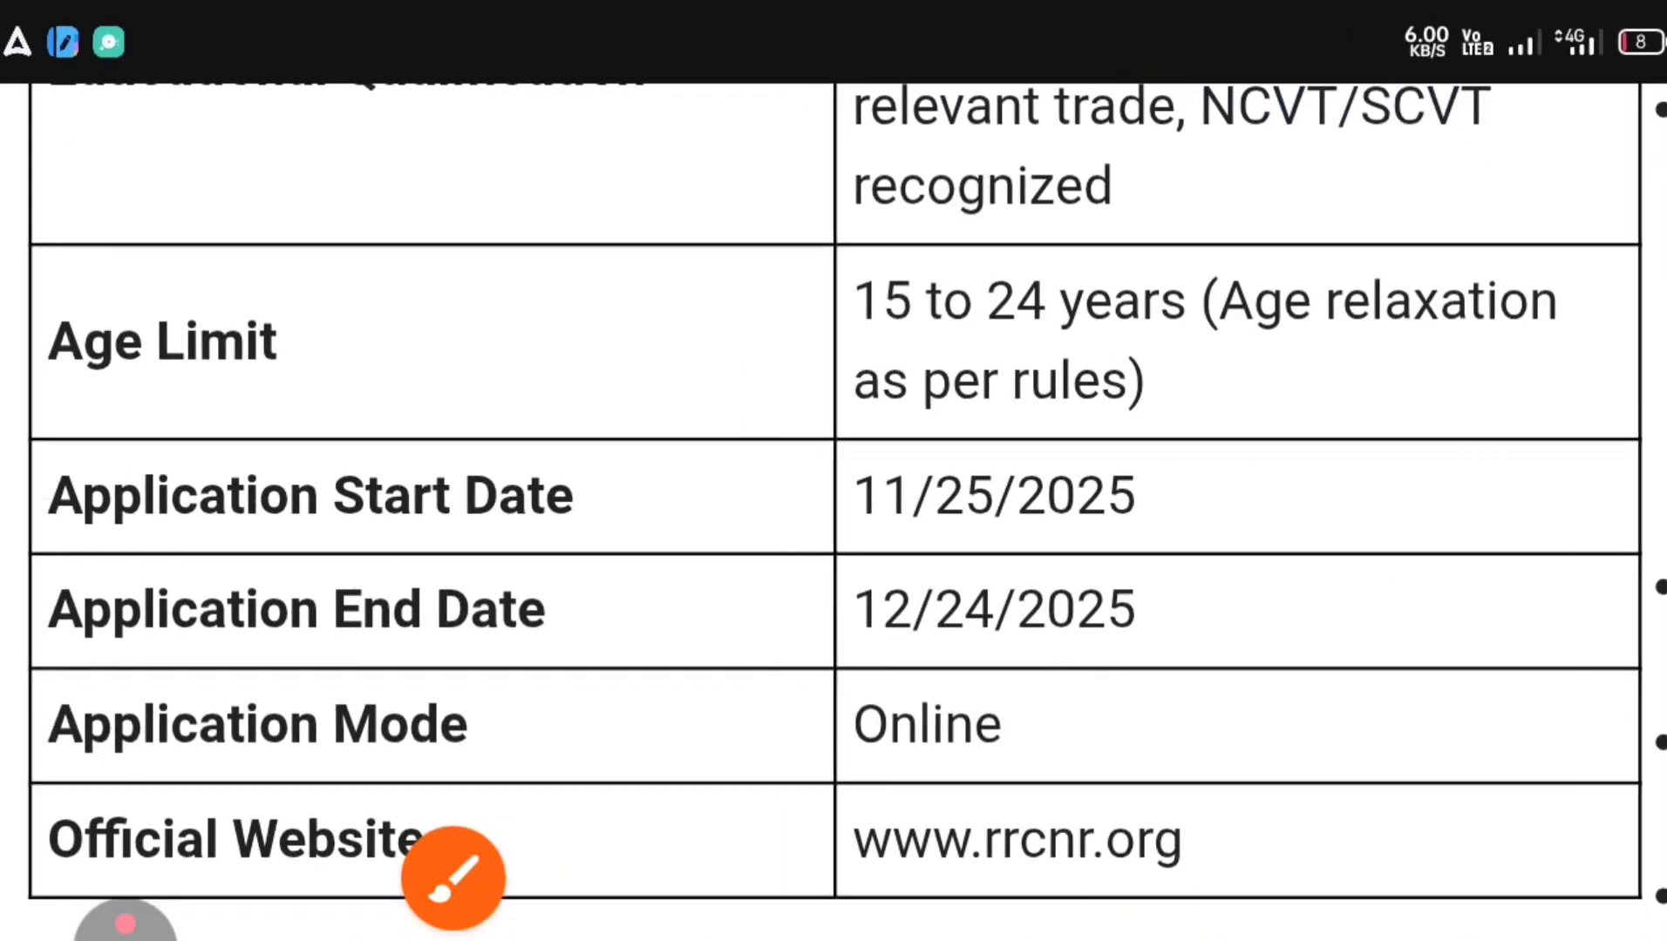
pyautogui.click(454, 878)
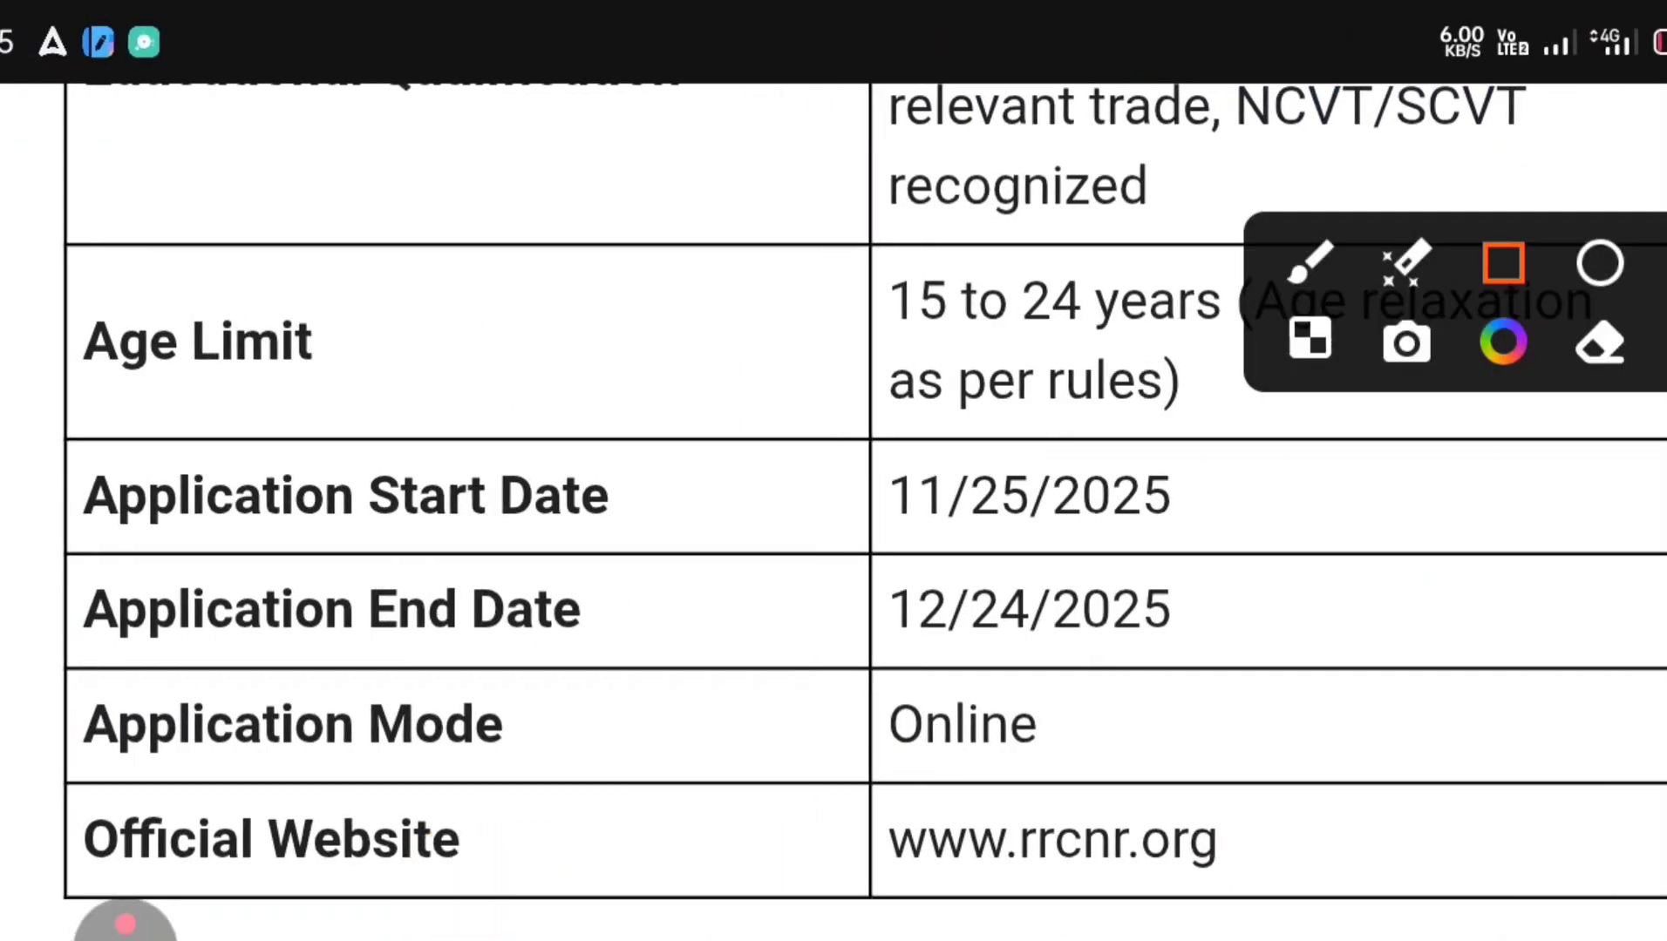
pyautogui.moveTo(2, 658); pyautogui.dragTo(751, 765)
pyautogui.moveTo(789, 646); pyautogui.dragTo(1149, 764)
pyautogui.moveTo(2, 724); pyautogui.dragTo(602, 926)
pyautogui.moveTo(754, 748); pyautogui.dragTo(1370, 929)
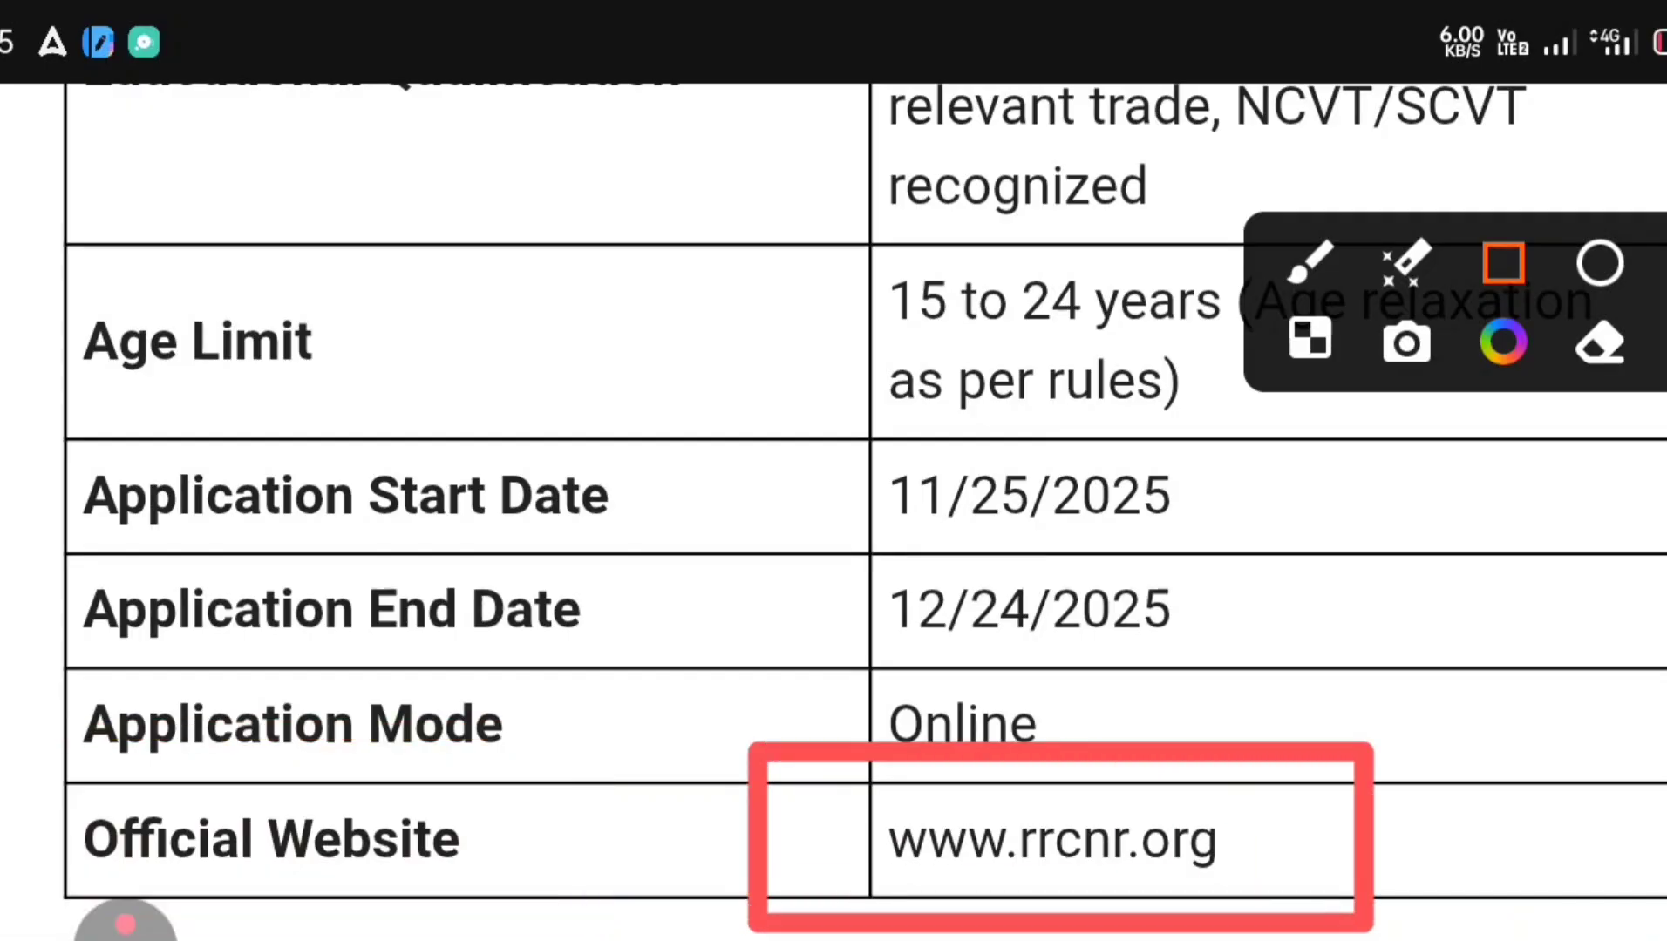
pyautogui.click(1664, 263)
pyautogui.click(125, 923)
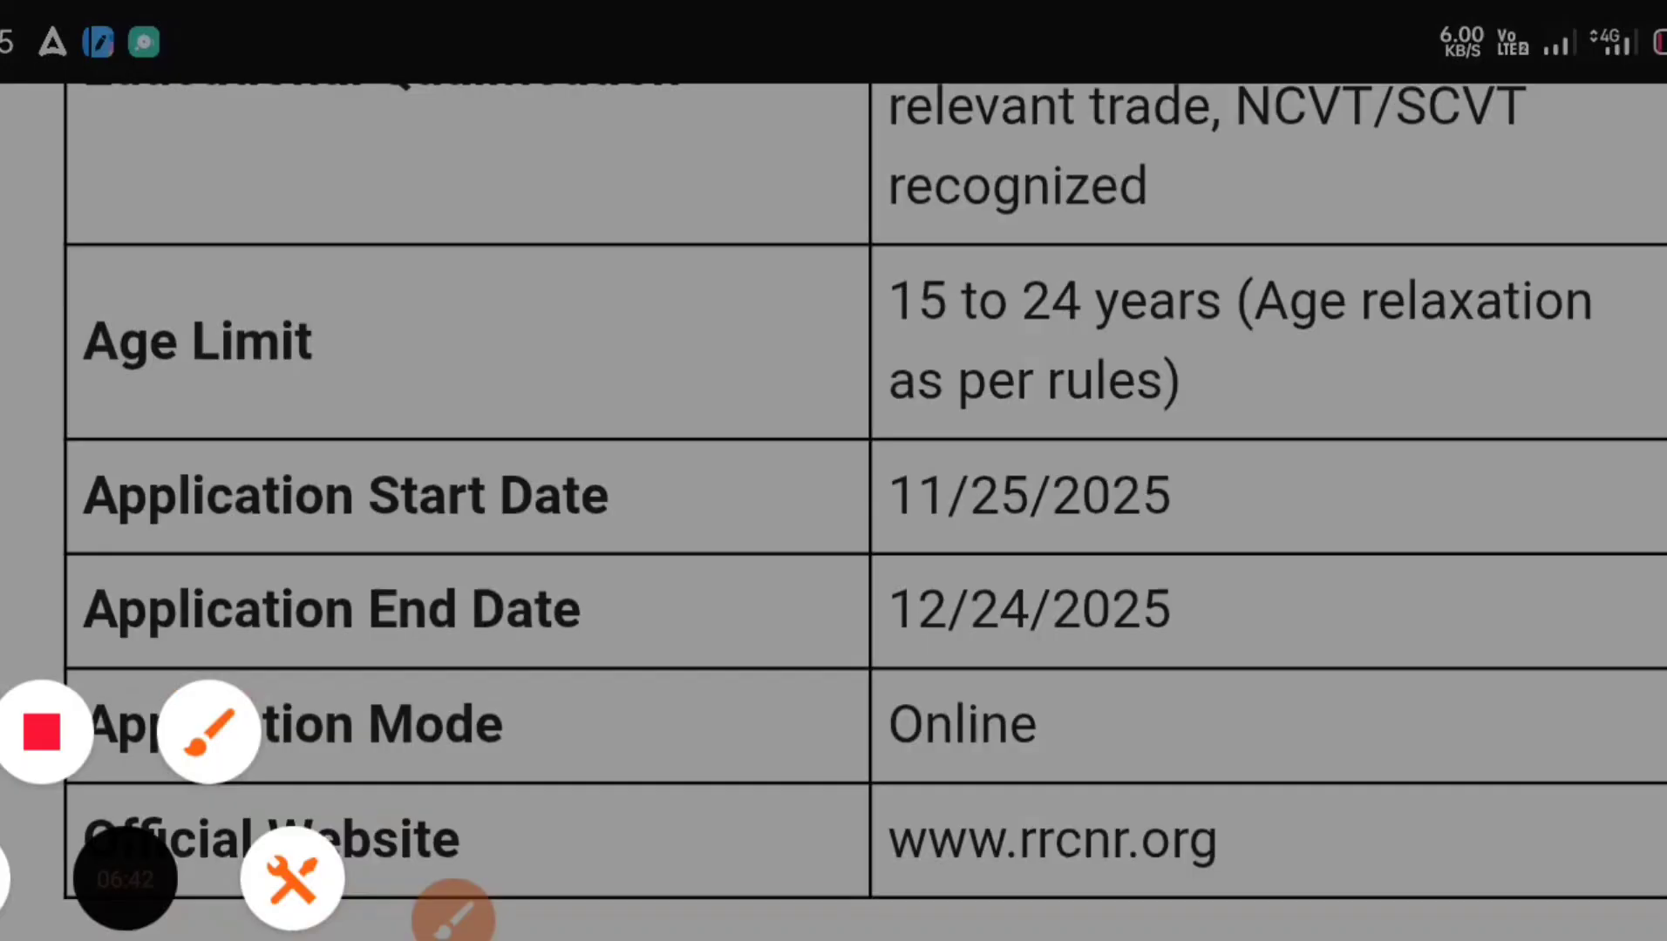
pyautogui.click(3, 879)
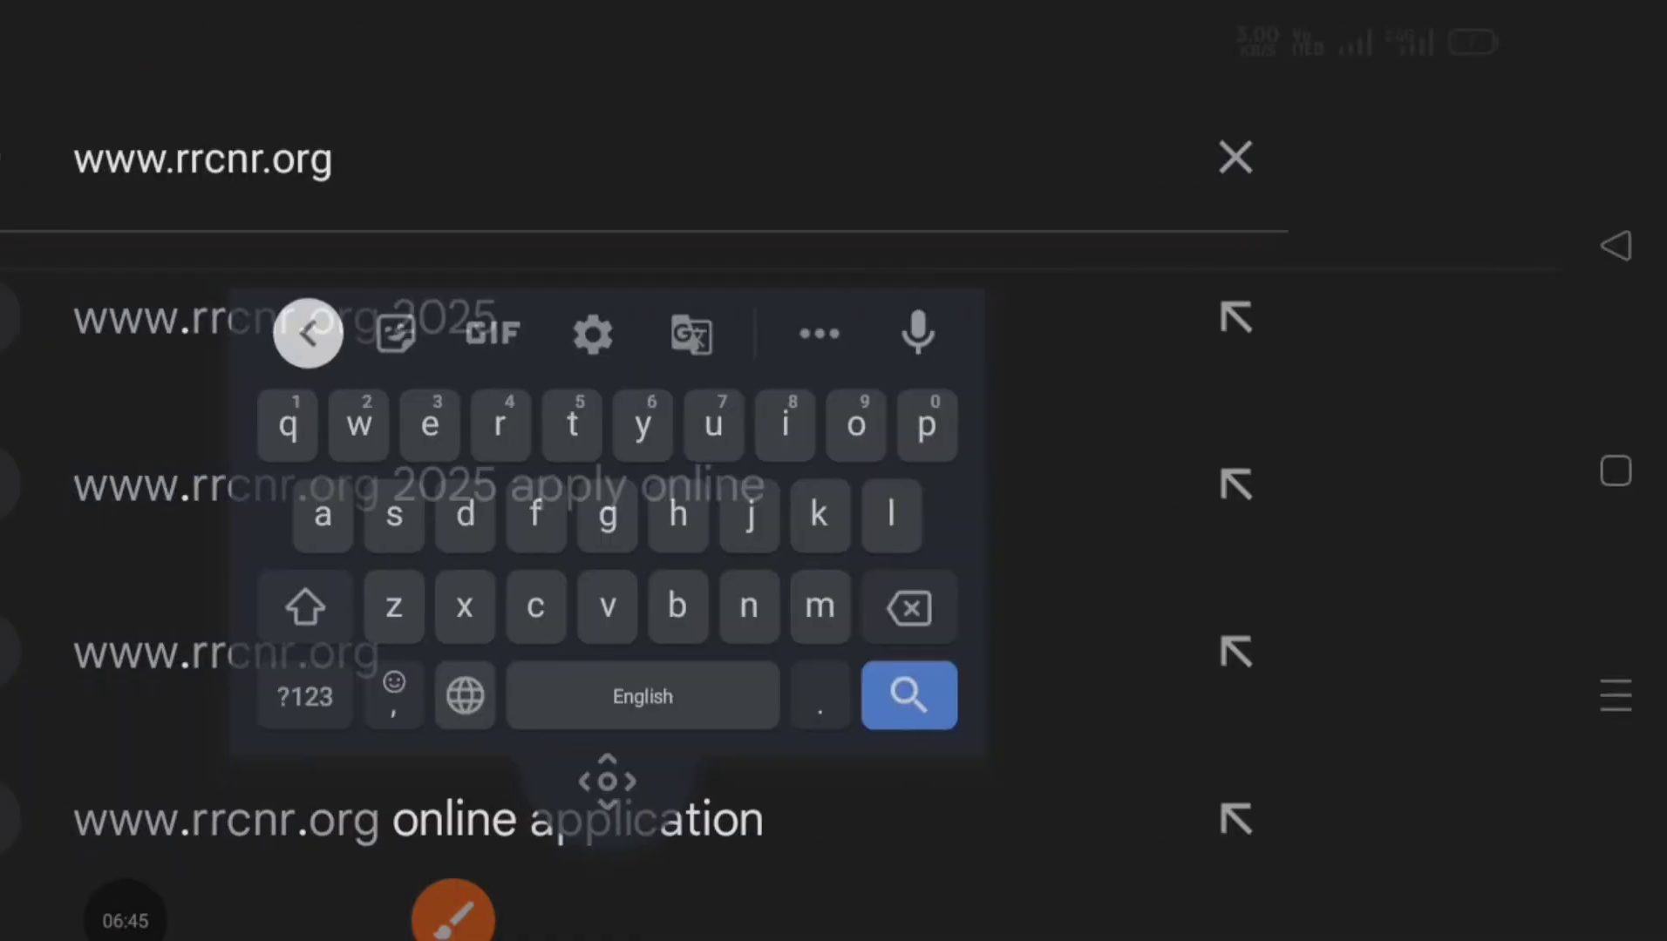
pyautogui.click(454, 916)
pyautogui.click(453, 879)
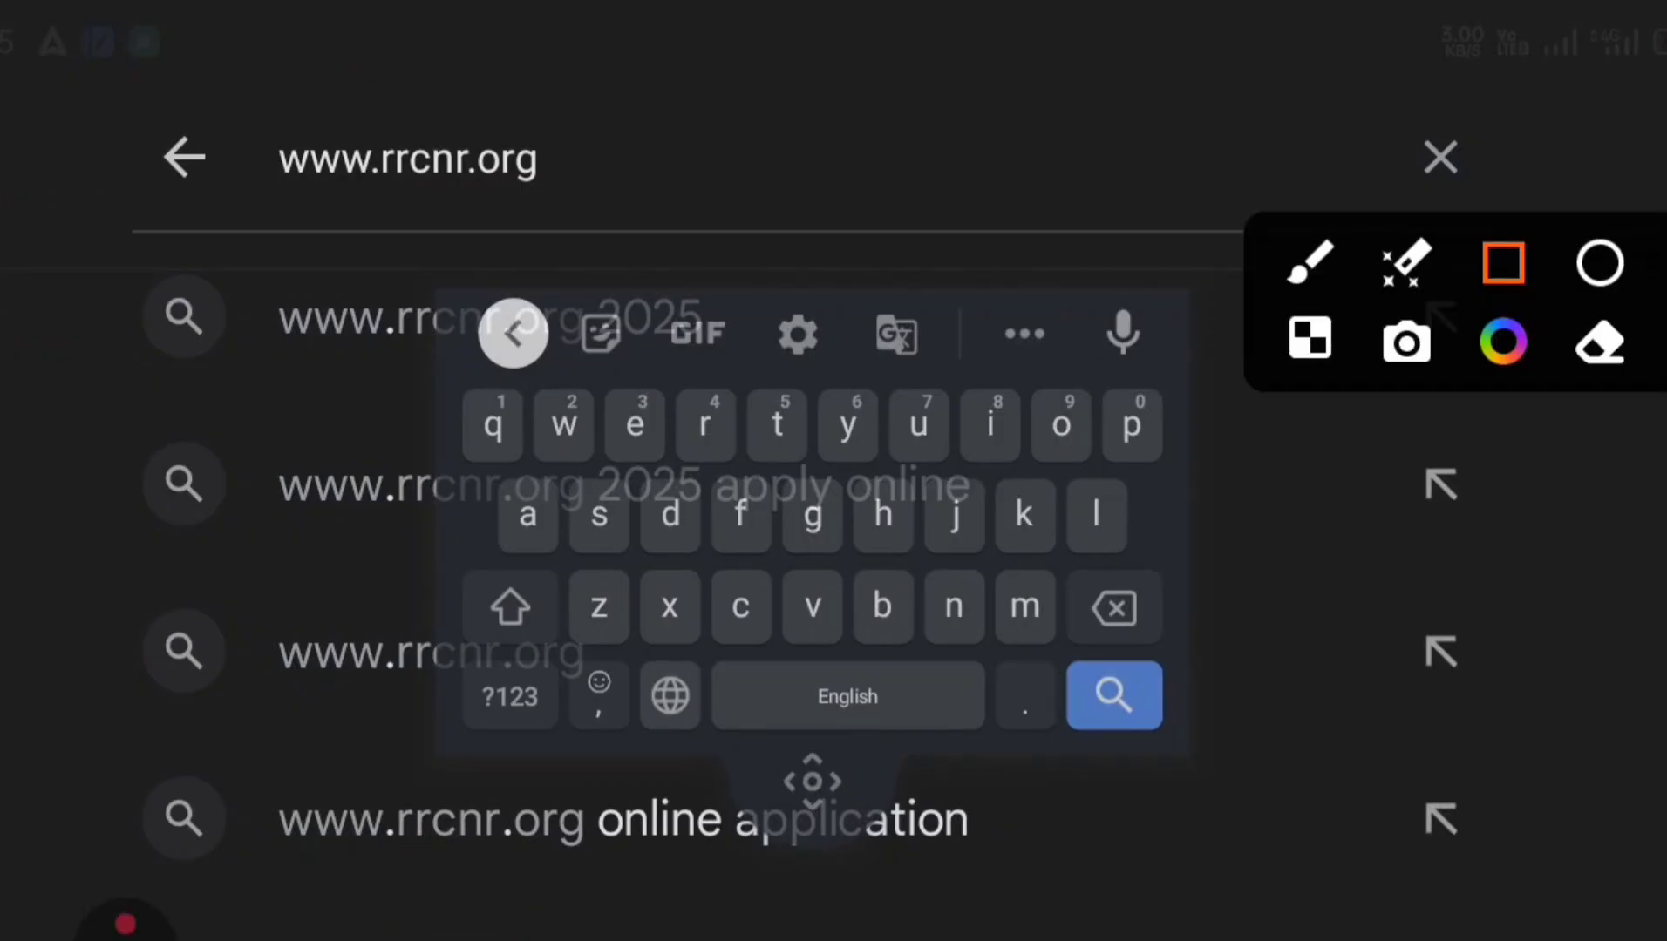
pyautogui.moveTo(124, 125)
pyautogui.mouseDown()
pyautogui.moveTo(585, 251)
pyautogui.moveTo(741, 264)
pyautogui.mouseUp()
pyautogui.moveTo(901, 571); pyautogui.dragTo(1308, 773)
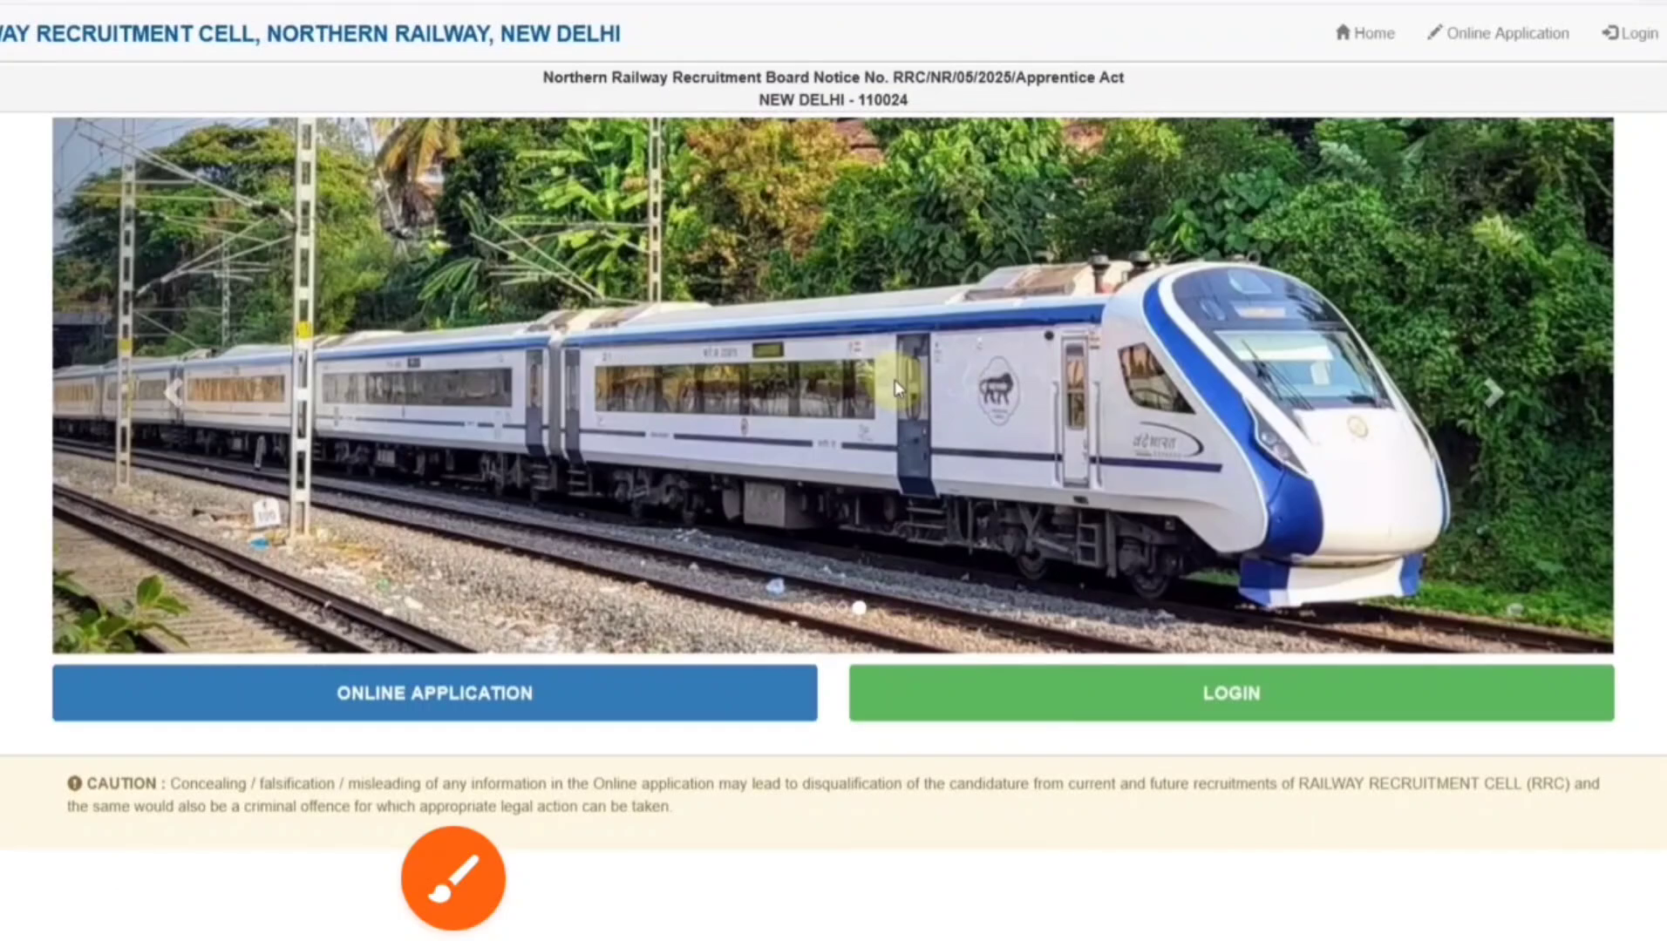
# Mark the ONLINE APPLICATION and LOGIN options on the recruitment portal's home page with red rectangles, and open the online application page.
pyautogui.click(454, 879)
pyautogui.moveTo(77, 600); pyautogui.dragTo(854, 757)
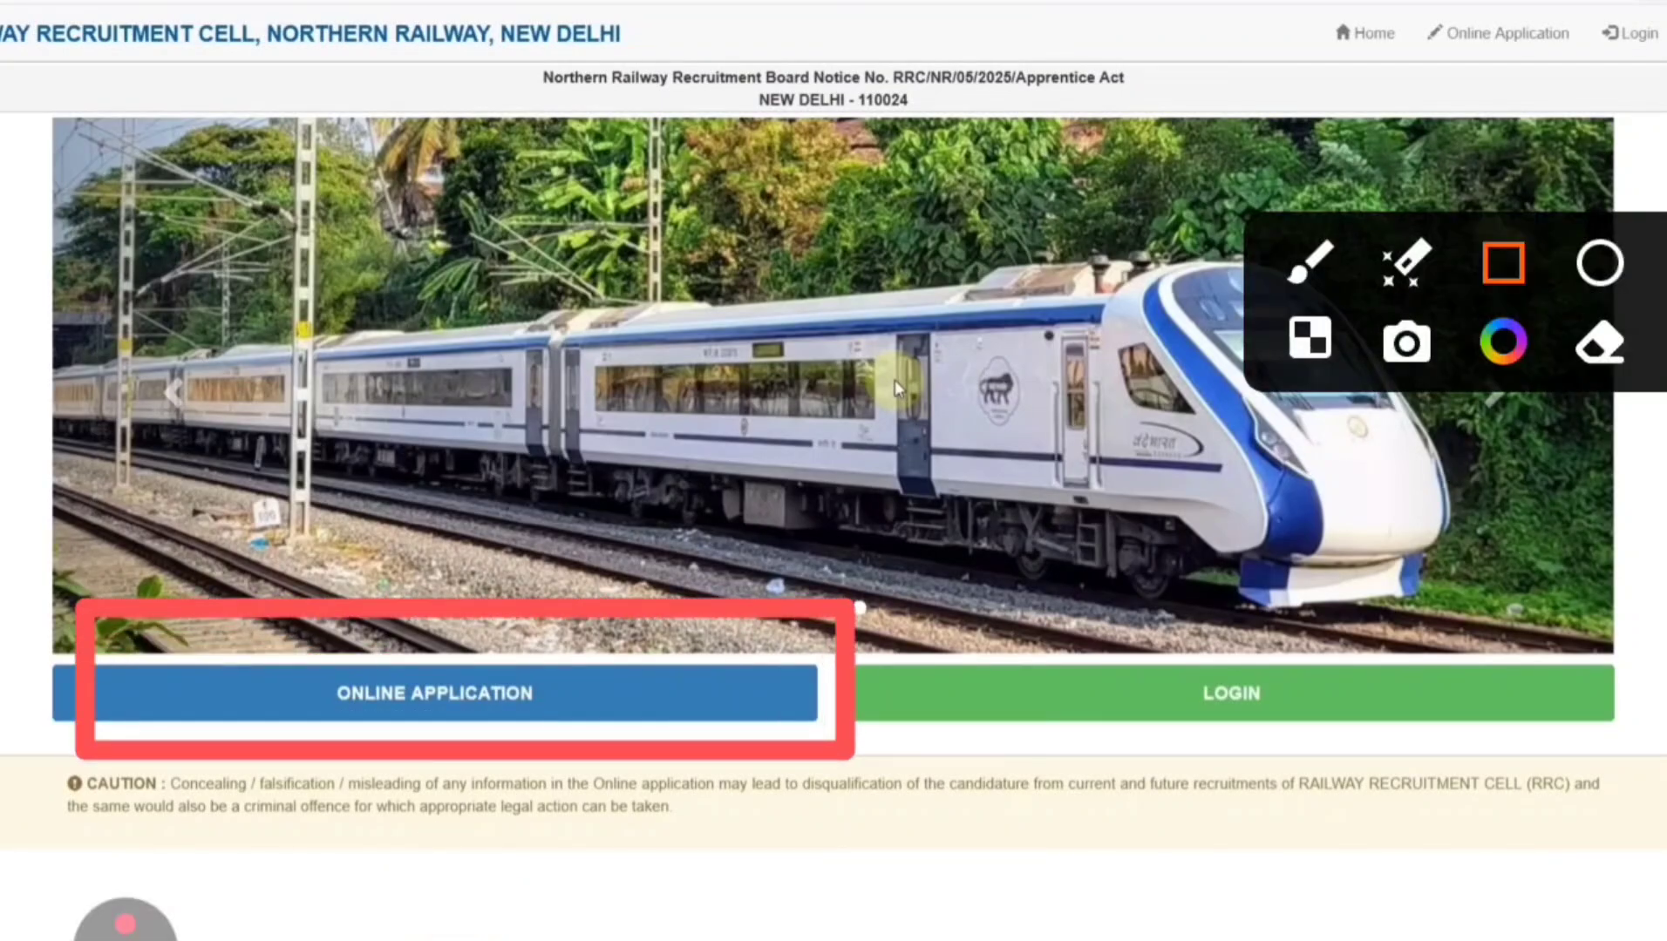
pyautogui.moveTo(990, 635); pyautogui.dragTo(1505, 766)
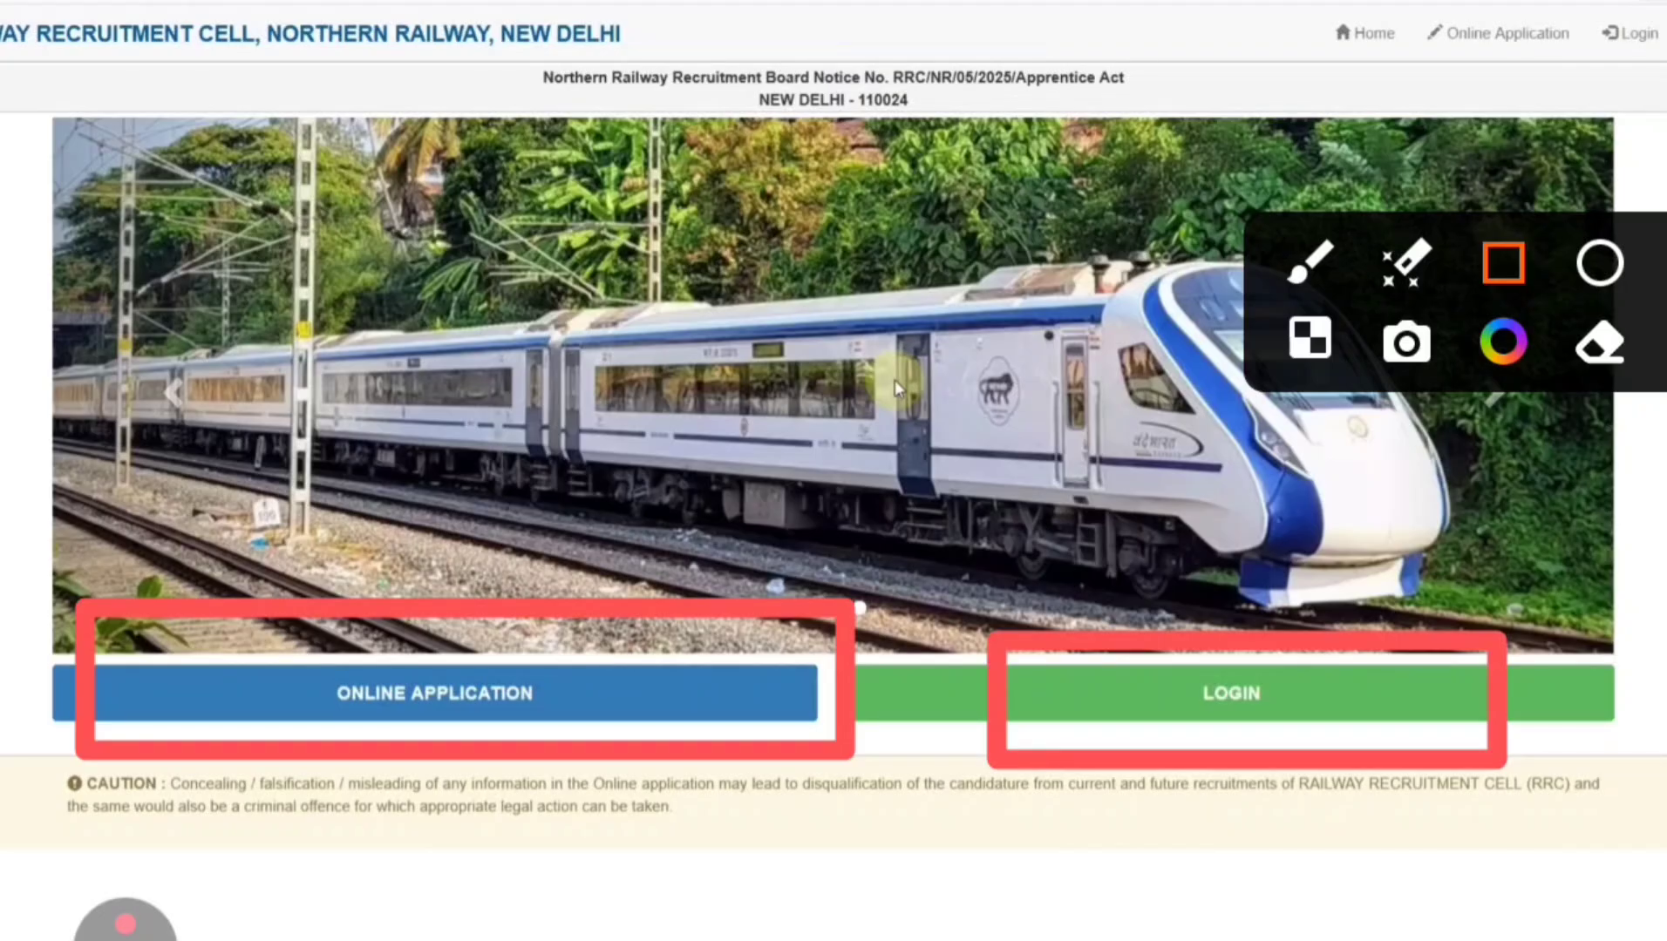
pyautogui.click(124, 922)
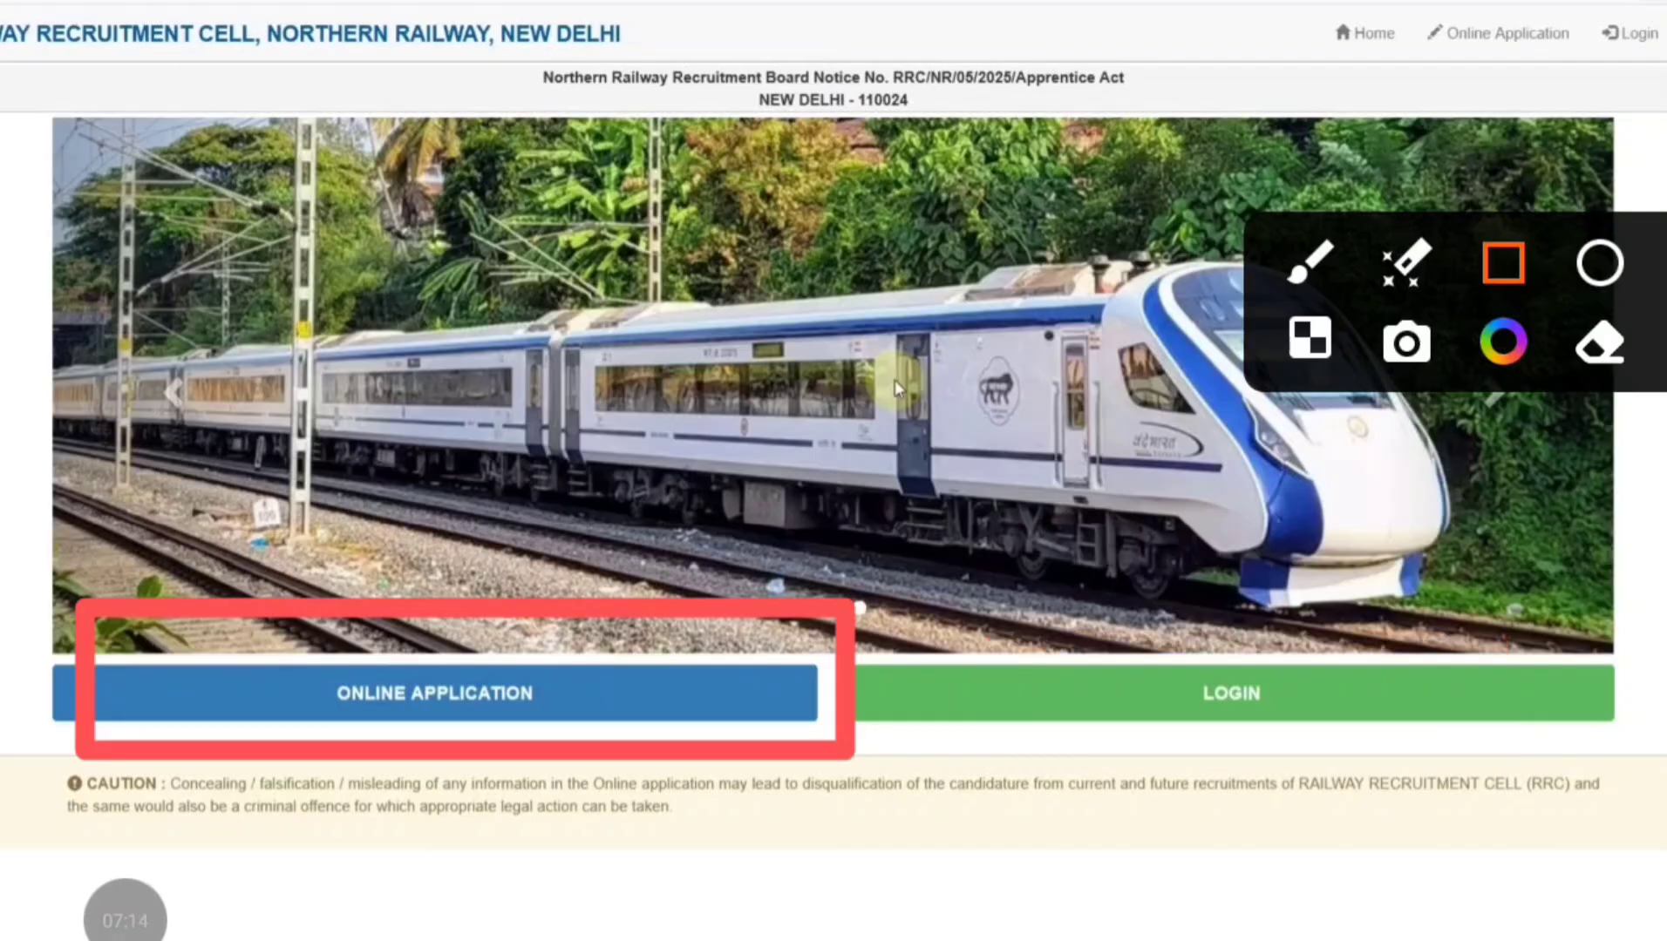
pyautogui.moveTo(146, 613); pyautogui.dragTo(769, 765)
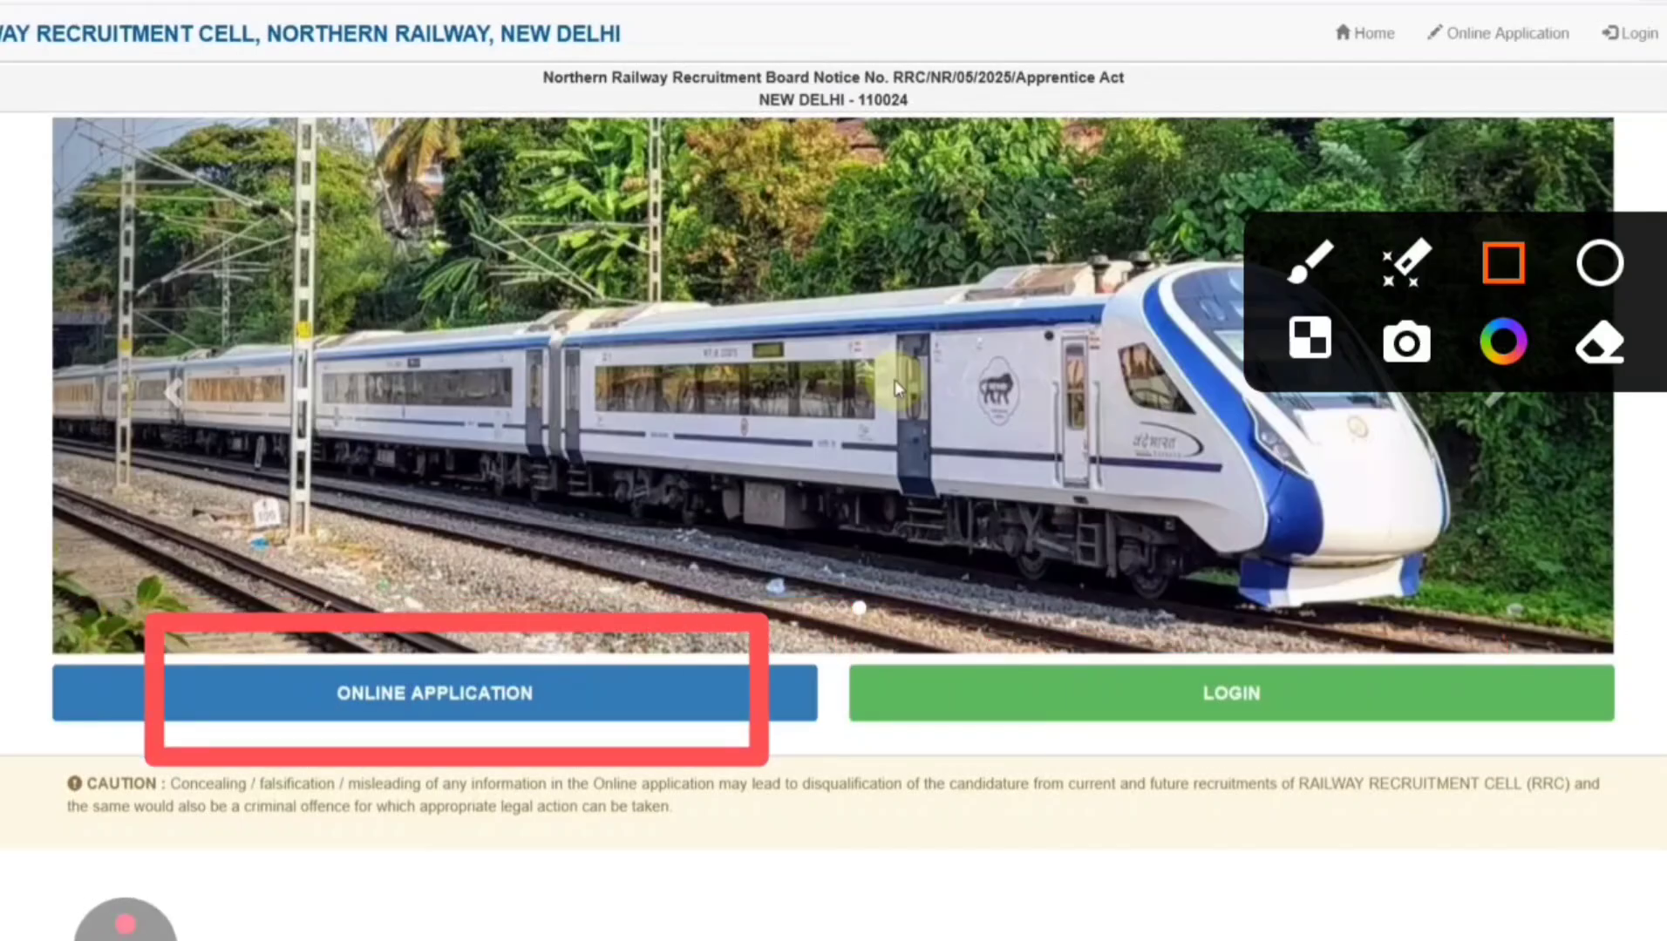
pyautogui.click(432, 698)
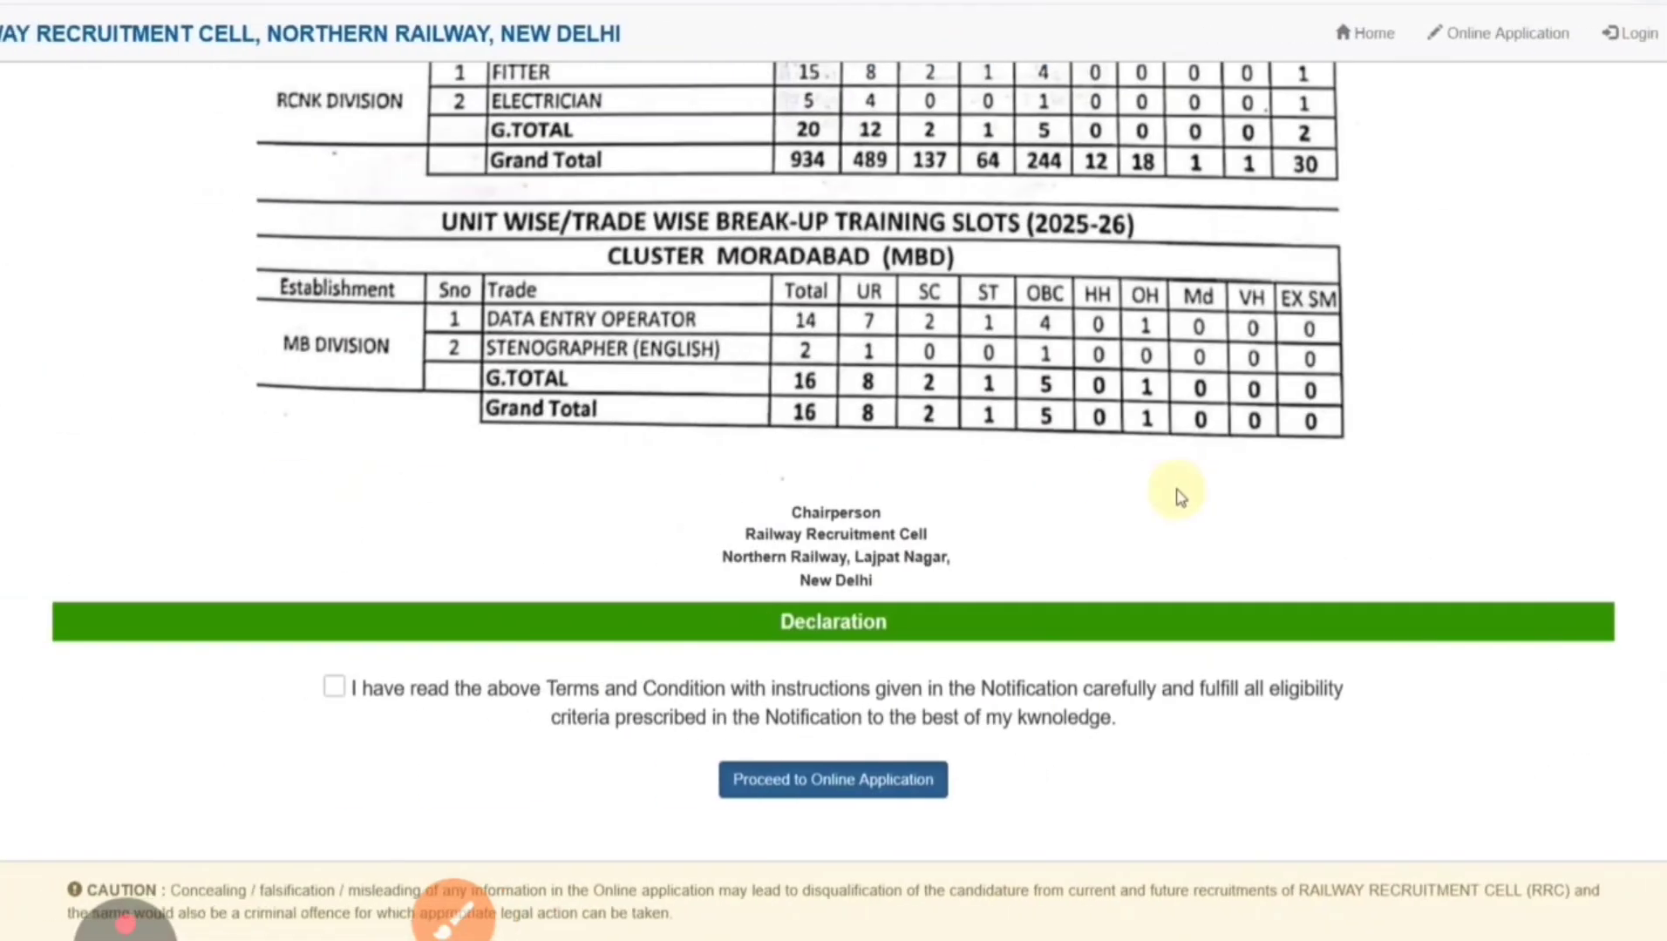
# Mark the Declaration heading, the terms acceptance checkbox and Proceed to Online Application with red rectangles.
pyautogui.click(453, 906)
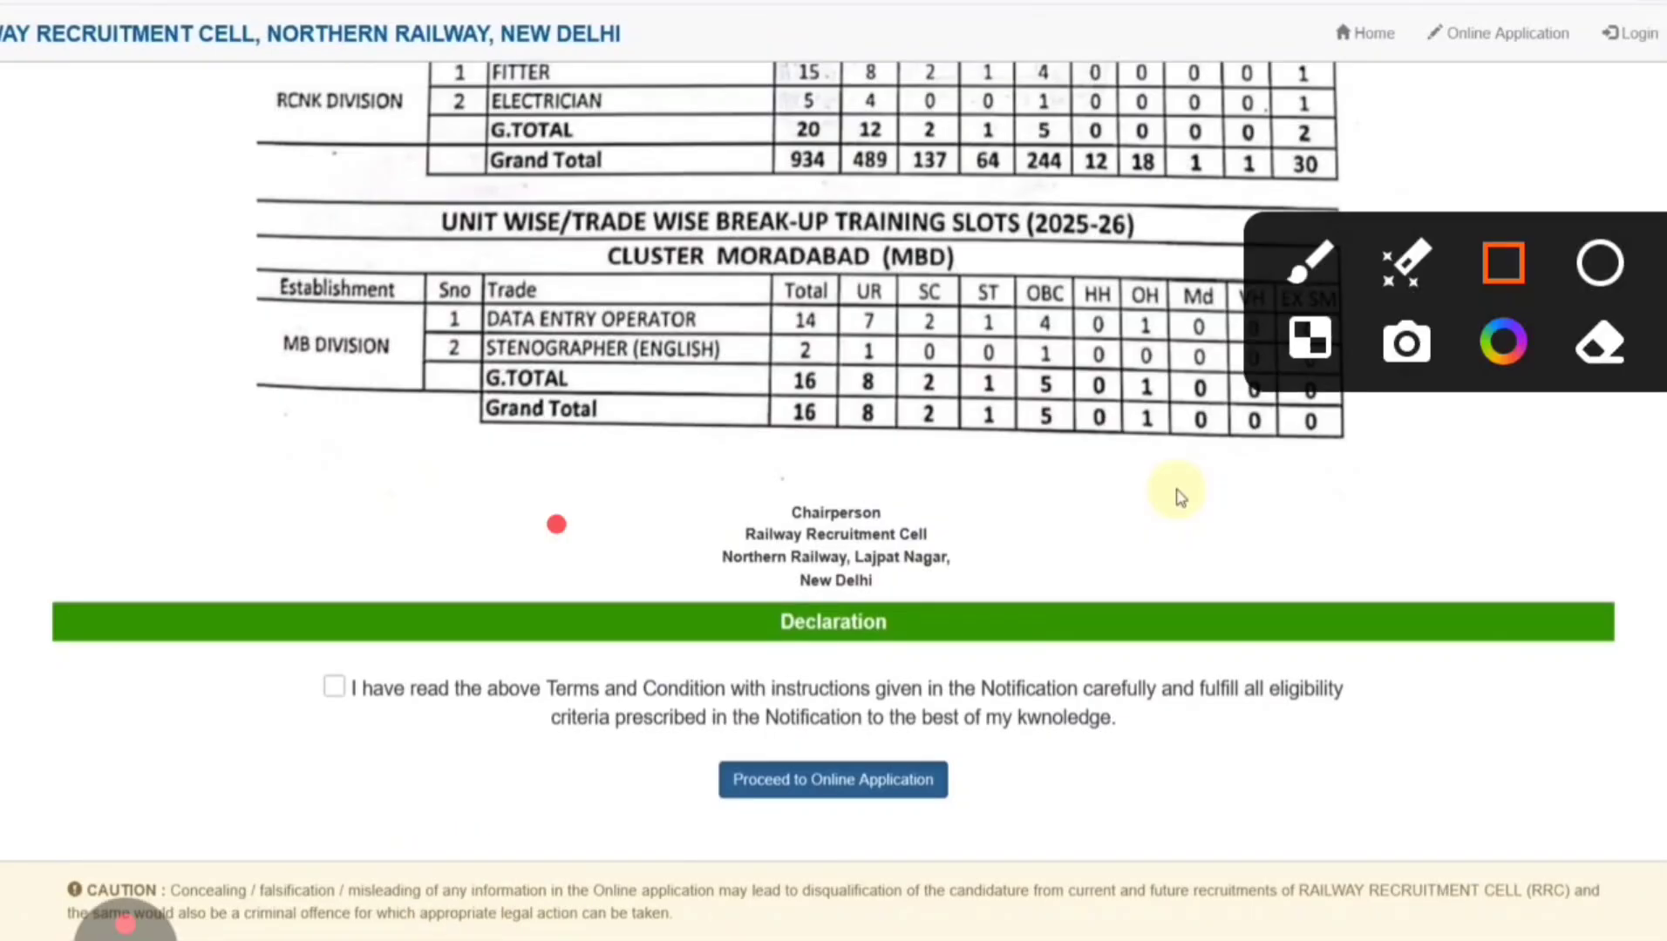
pyautogui.moveTo(554, 521); pyautogui.dragTo(992, 649)
pyautogui.moveTo(190, 584); pyautogui.dragTo(508, 748)
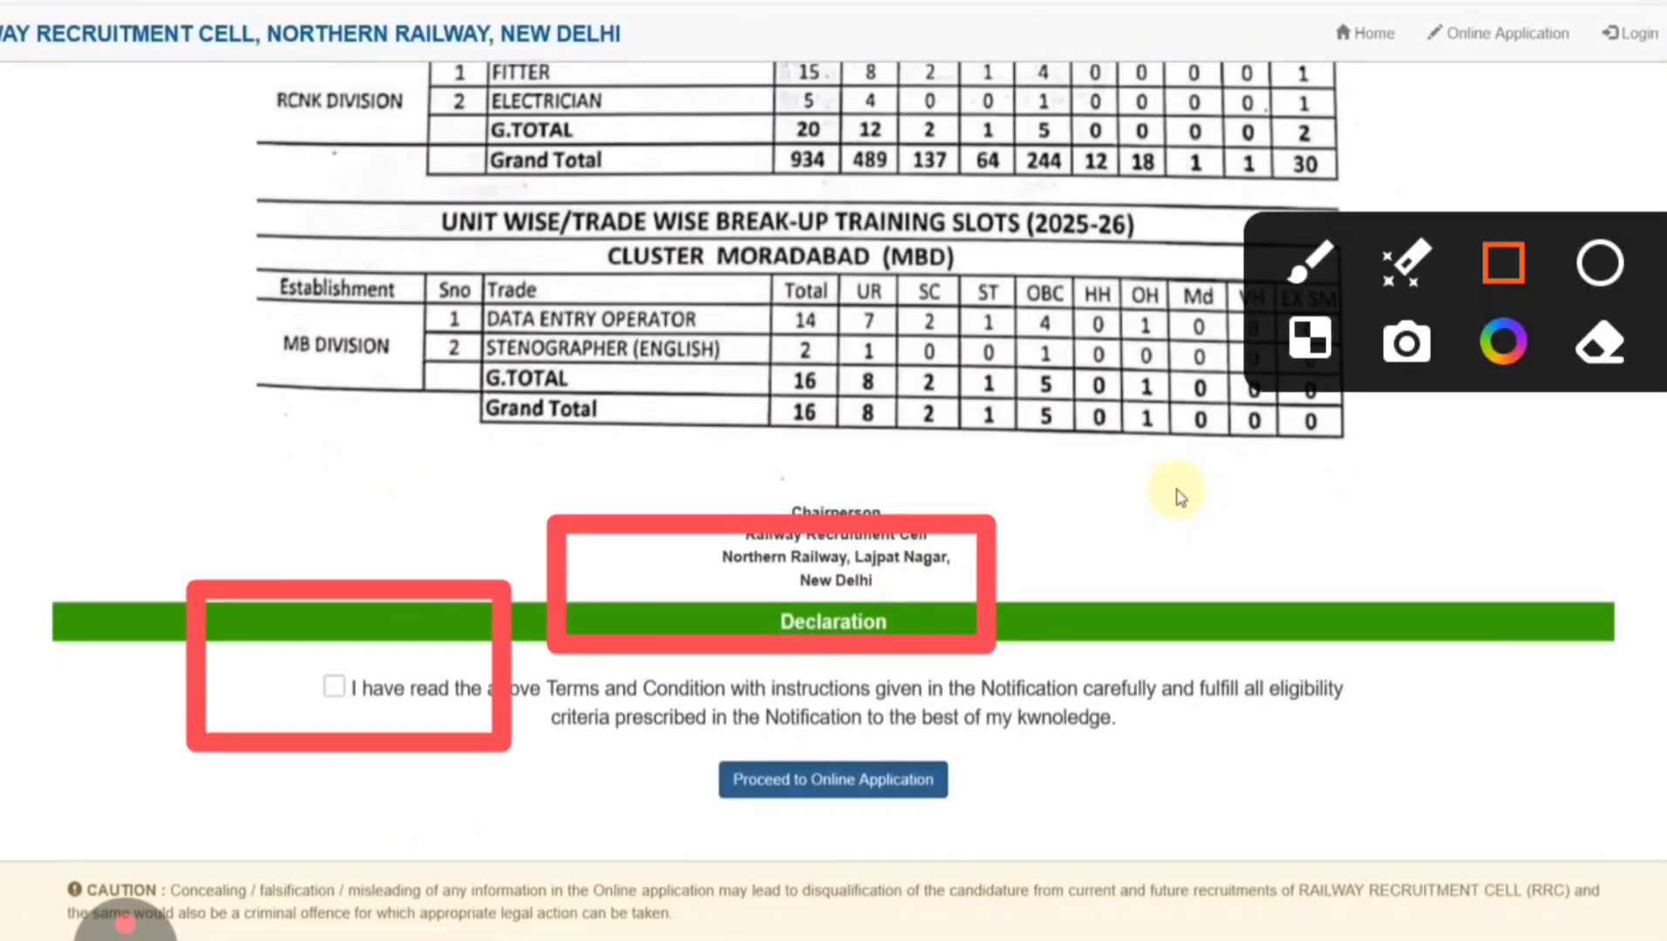
pyautogui.moveTo(584, 696)
pyautogui.mouseDown()
pyautogui.moveTo(603, 716)
pyautogui.moveTo(1094, 853)
pyautogui.mouseUp()
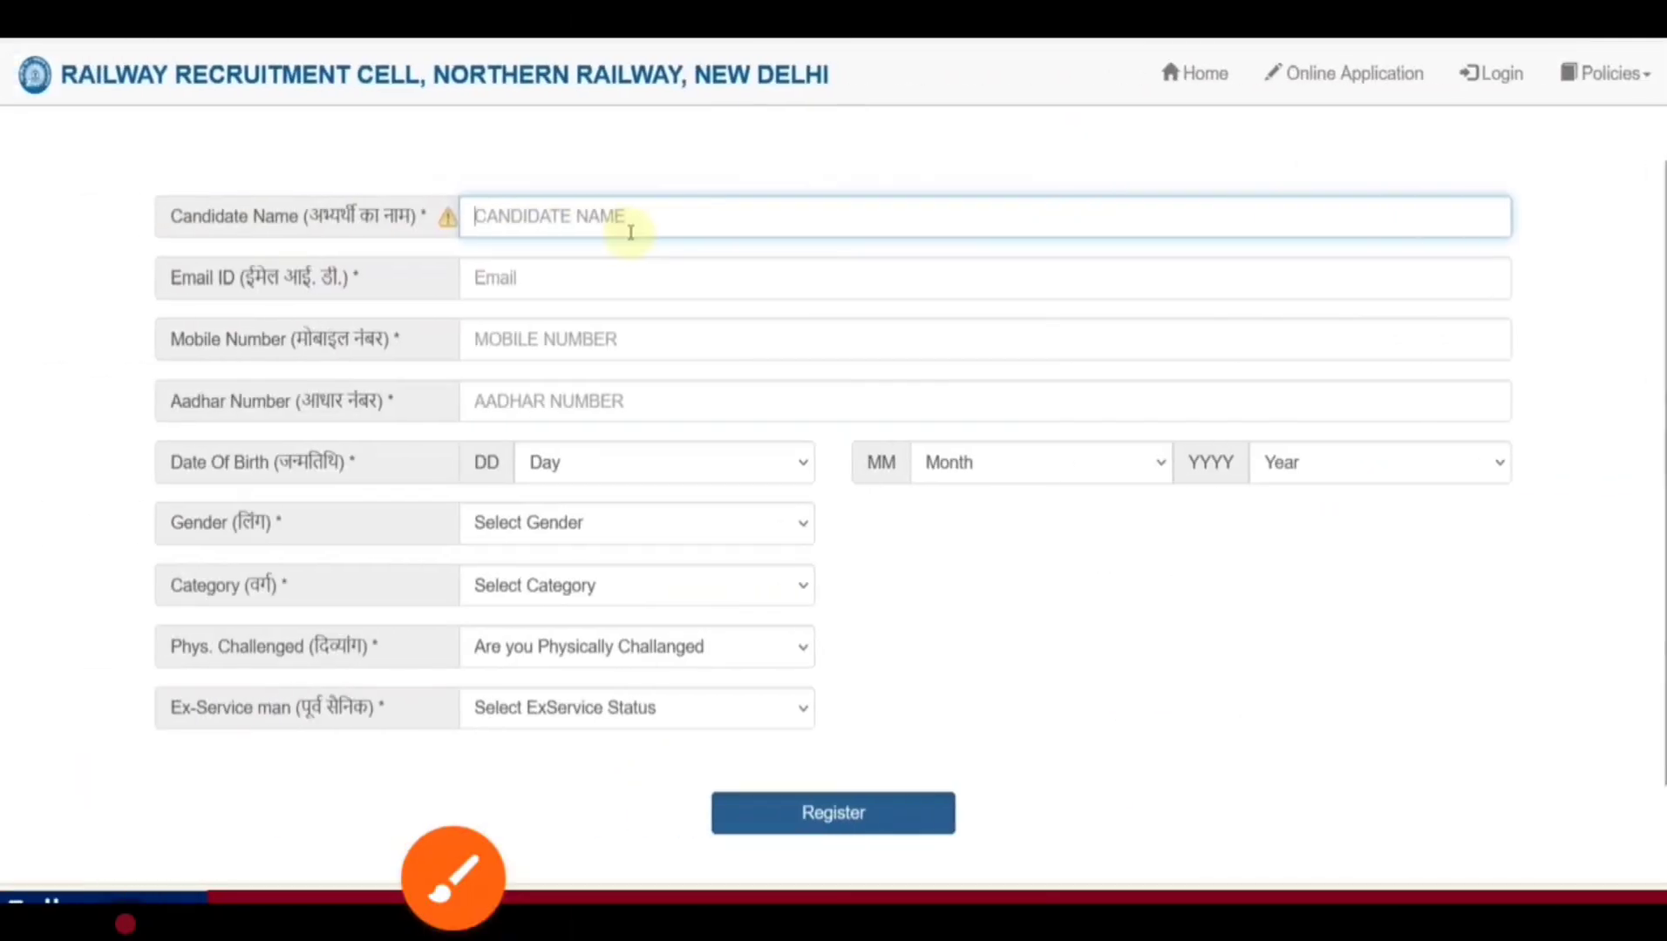
# Mark the Candidate Name, Email ID, Mobile Number and Aadhar Number fields of the registration form with red rectangles.
pyautogui.click(454, 878)
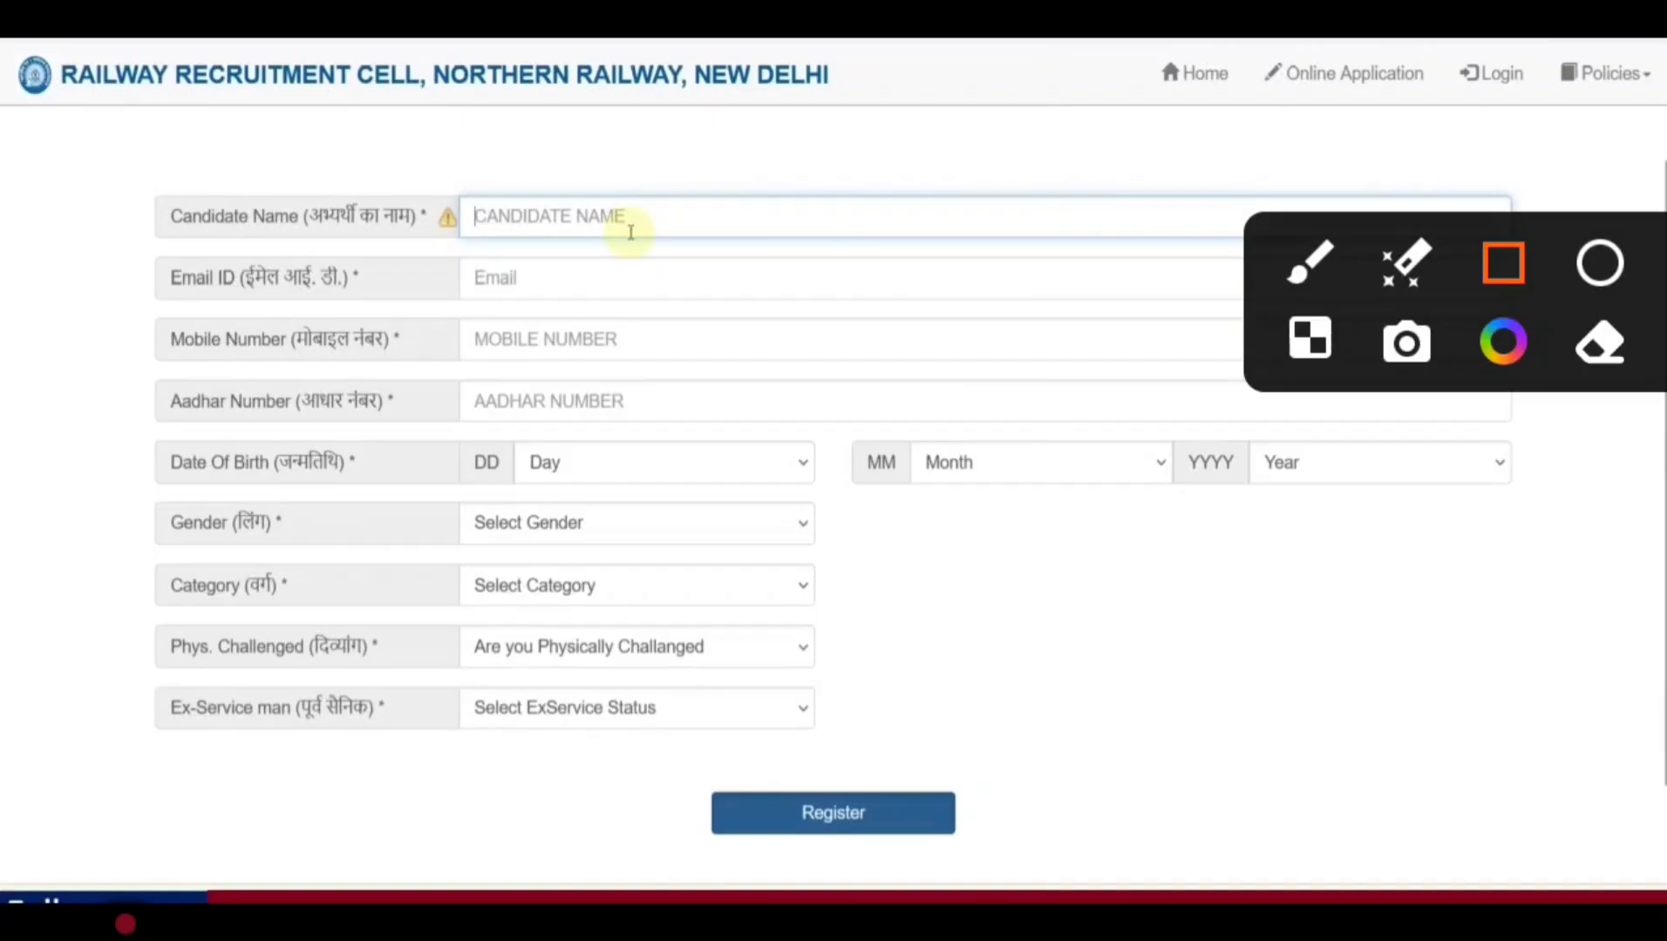
pyautogui.moveTo(209, 160); pyautogui.dragTo(828, 294)
pyautogui.moveTo(96, 220)
pyautogui.mouseDown()
pyautogui.moveTo(454, 310)
pyautogui.moveTo(475, 331)
pyautogui.mouseUp()
pyautogui.moveTo(88, 285); pyautogui.dragTo(454, 389)
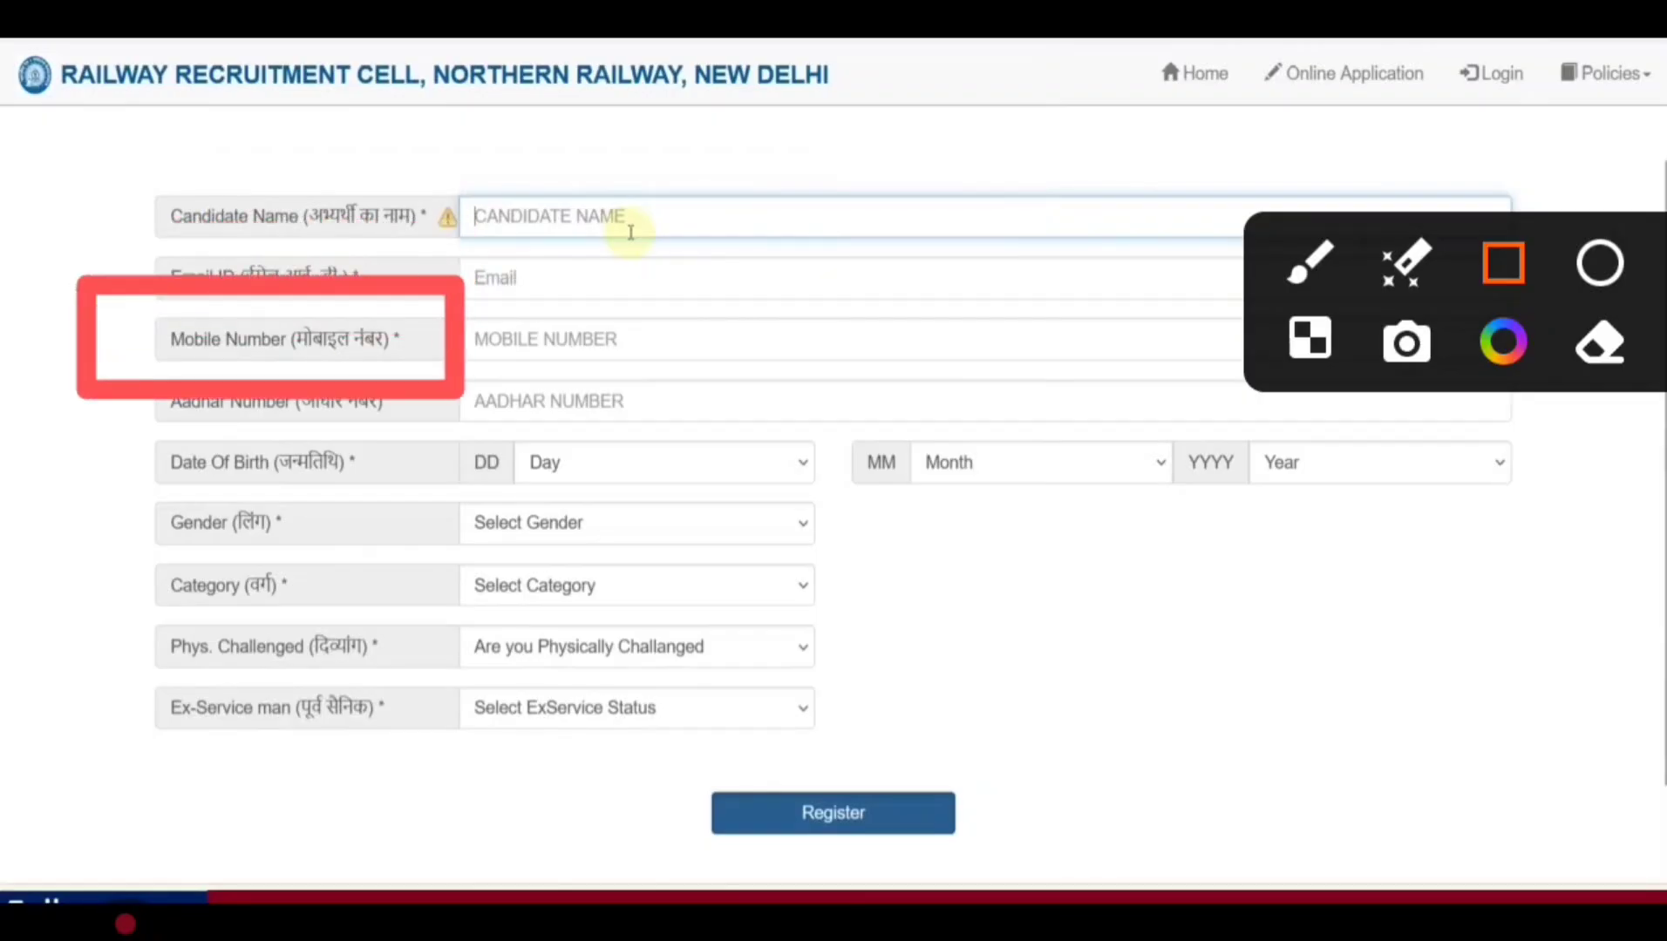
pyautogui.moveTo(110, 336); pyautogui.dragTo(509, 438)
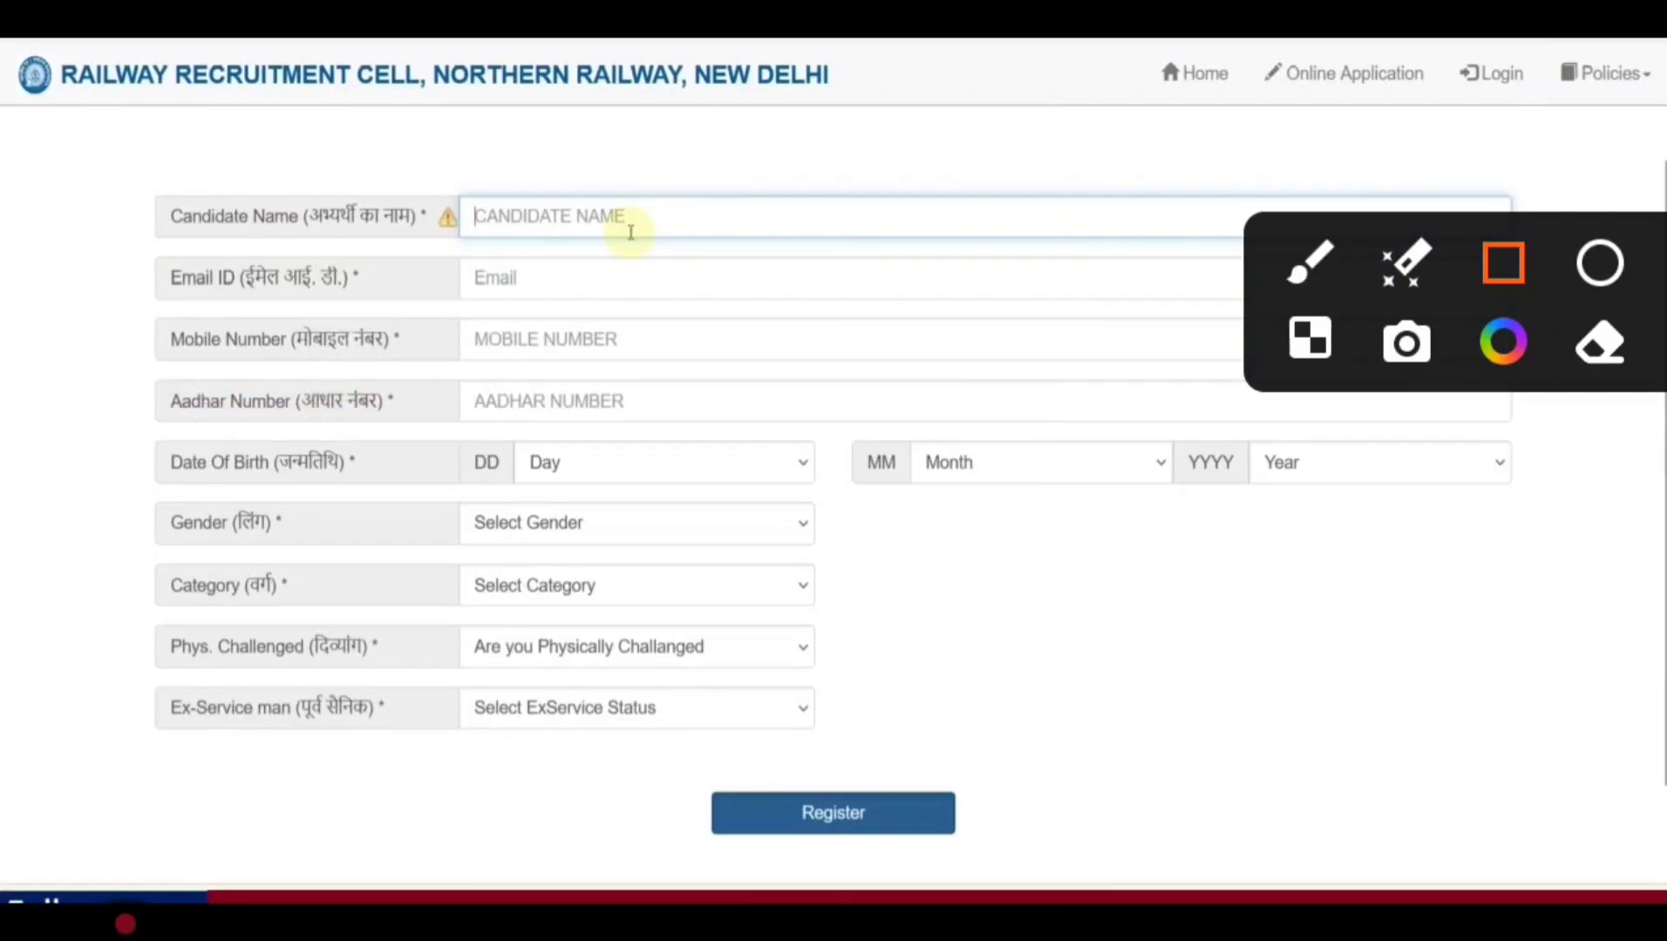
# Mark the birth day, Gender, Category and Ex-Service man selectors of the registration form with red rectangles.
pyautogui.moveTo(419, 398)
pyautogui.mouseDown()
pyautogui.moveTo(708, 495)
pyautogui.moveTo(851, 512)
pyautogui.mouseUp()
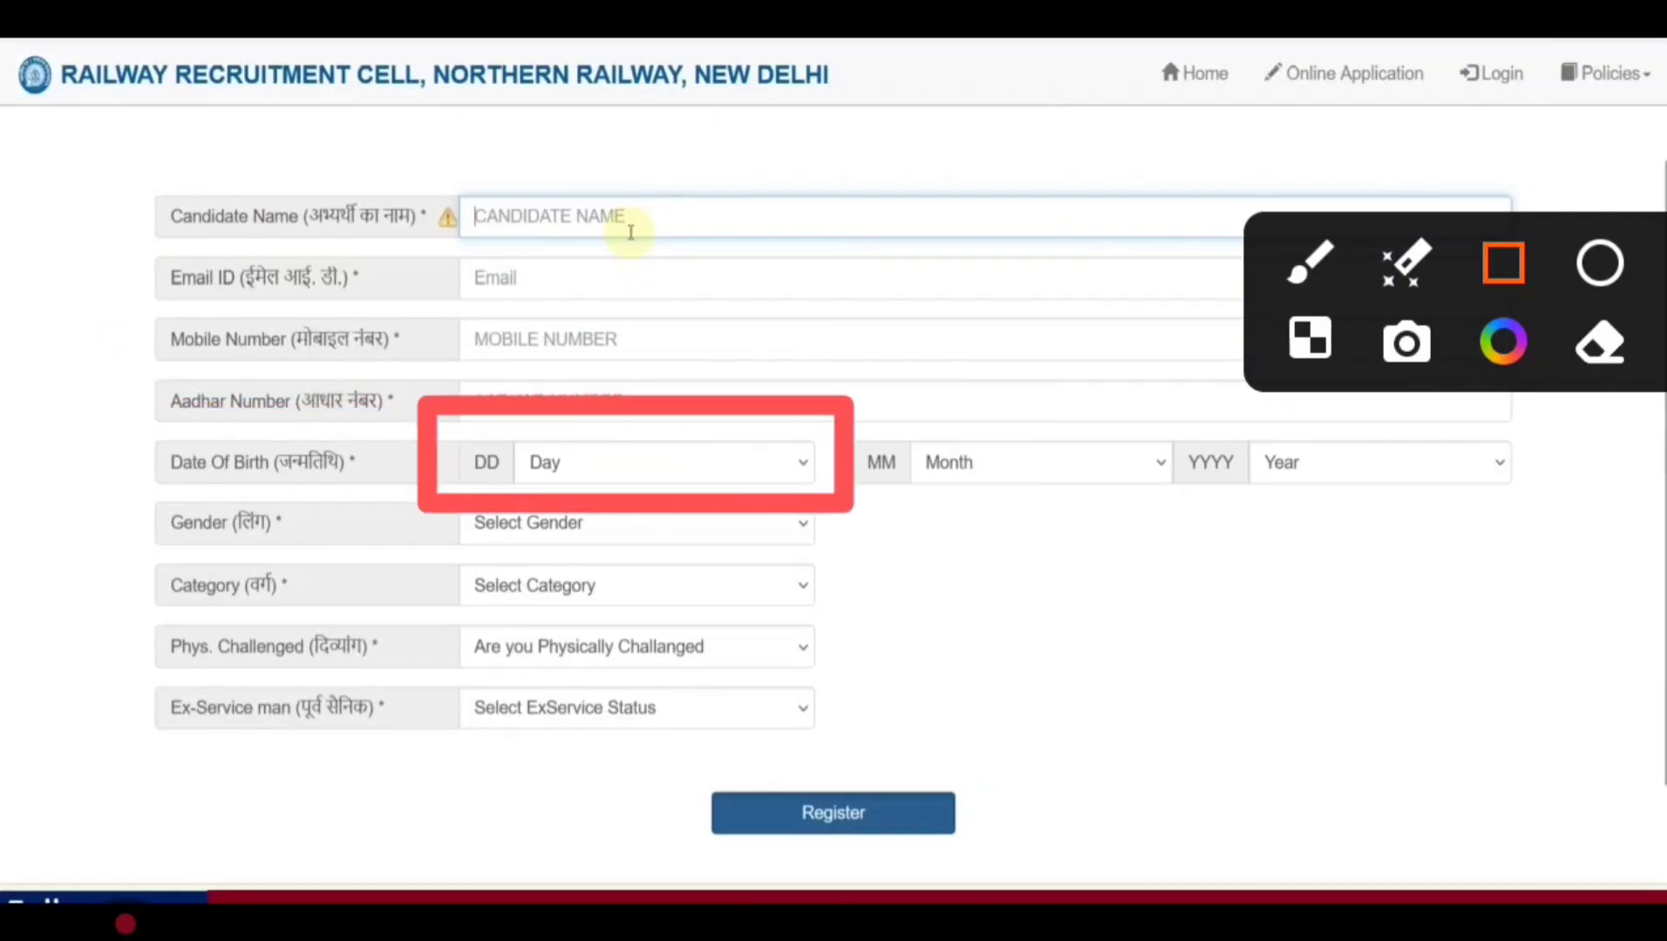
pyautogui.moveTo(403, 462); pyautogui.dragTo(859, 571)
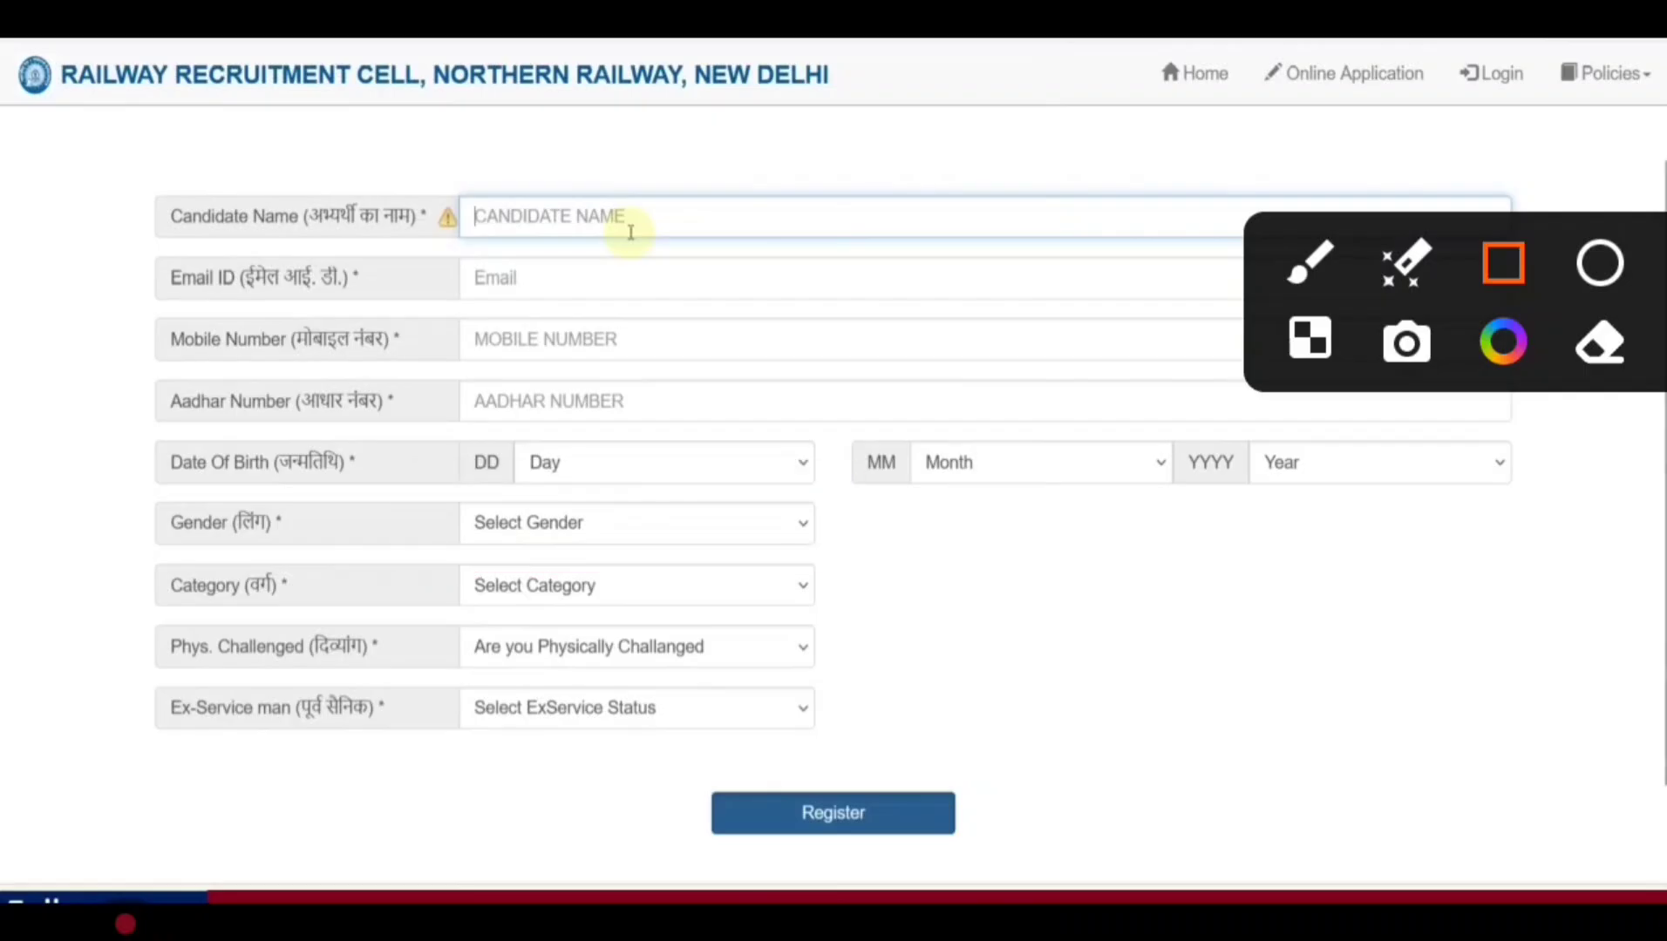
pyautogui.moveTo(375, 541); pyautogui.dragTo(794, 659)
pyautogui.moveTo(394, 634); pyautogui.dragTo(813, 745)
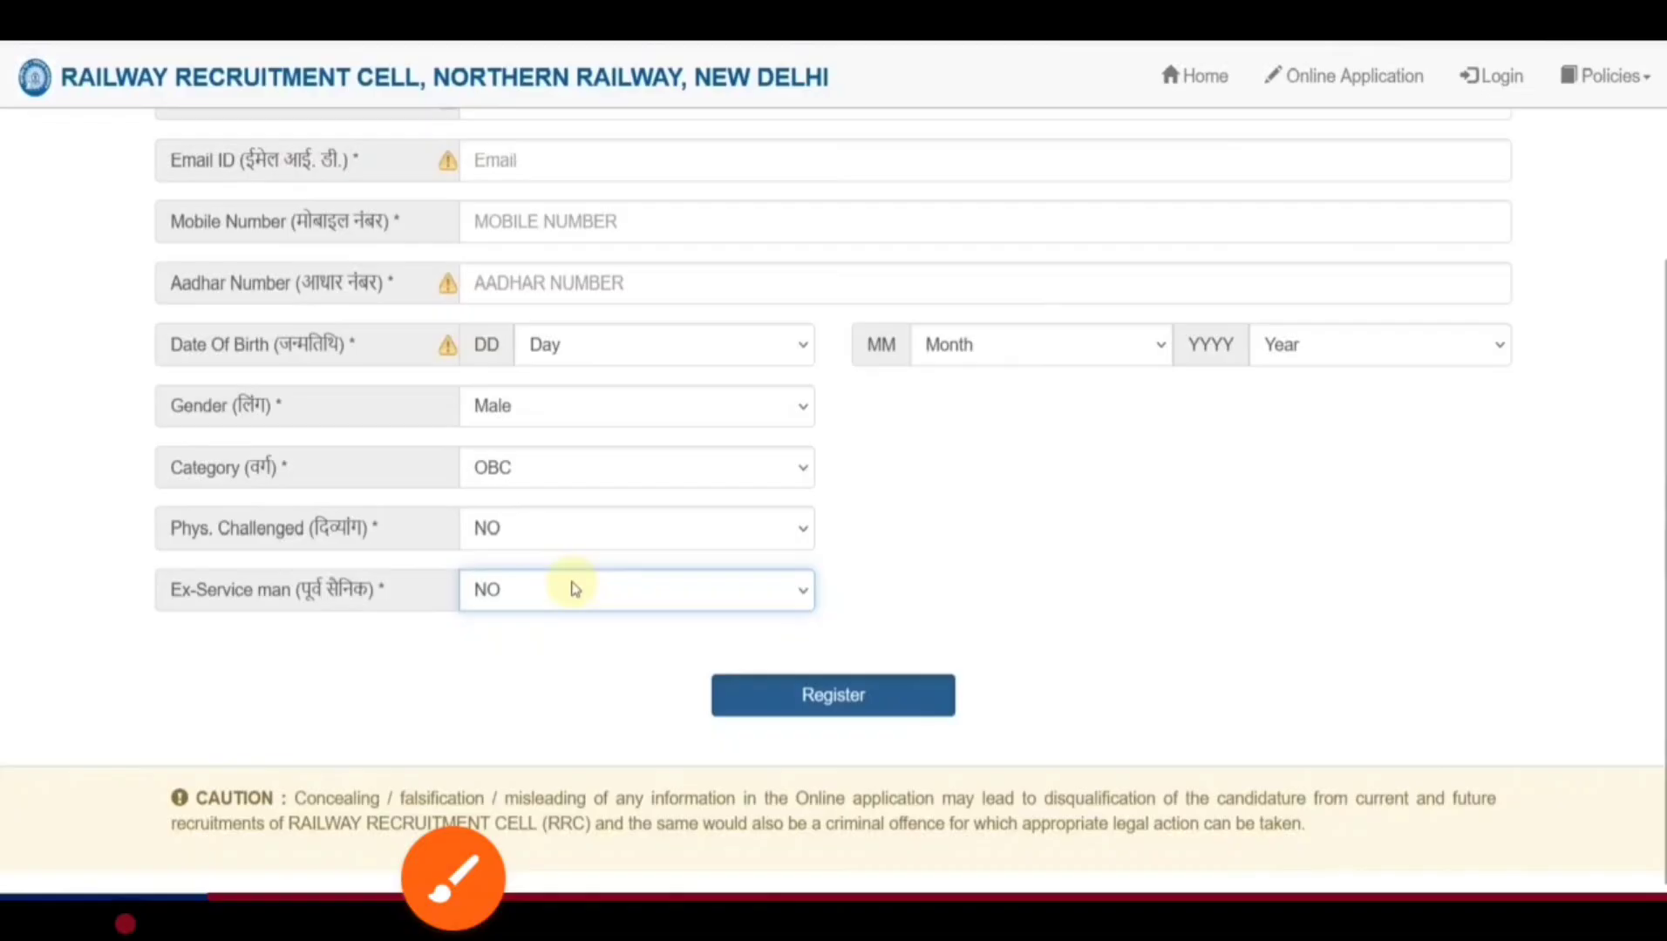
# Mark the chosen OBC category, Male gender and NO for physically challenged on the registration form with red rectangles.
pyautogui.click(453, 878)
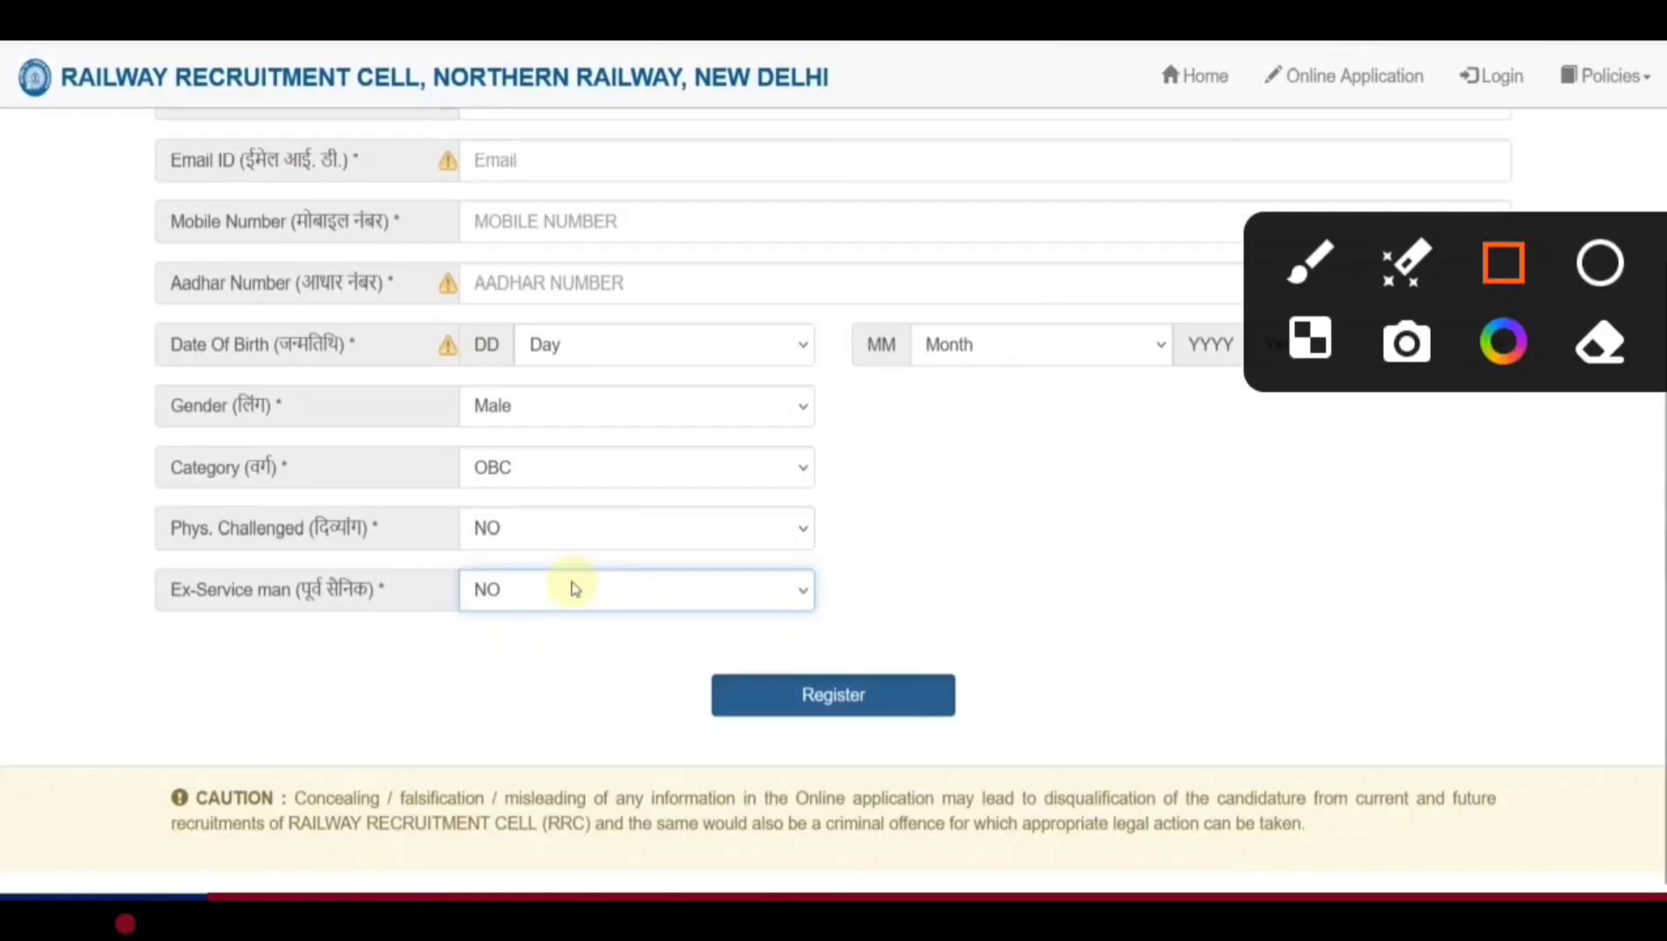
pyautogui.moveTo(376, 409); pyautogui.dragTo(640, 495)
pyautogui.moveTo(361, 328); pyautogui.dragTo(659, 469)
pyautogui.moveTo(399, 451); pyautogui.dragTo(753, 591)
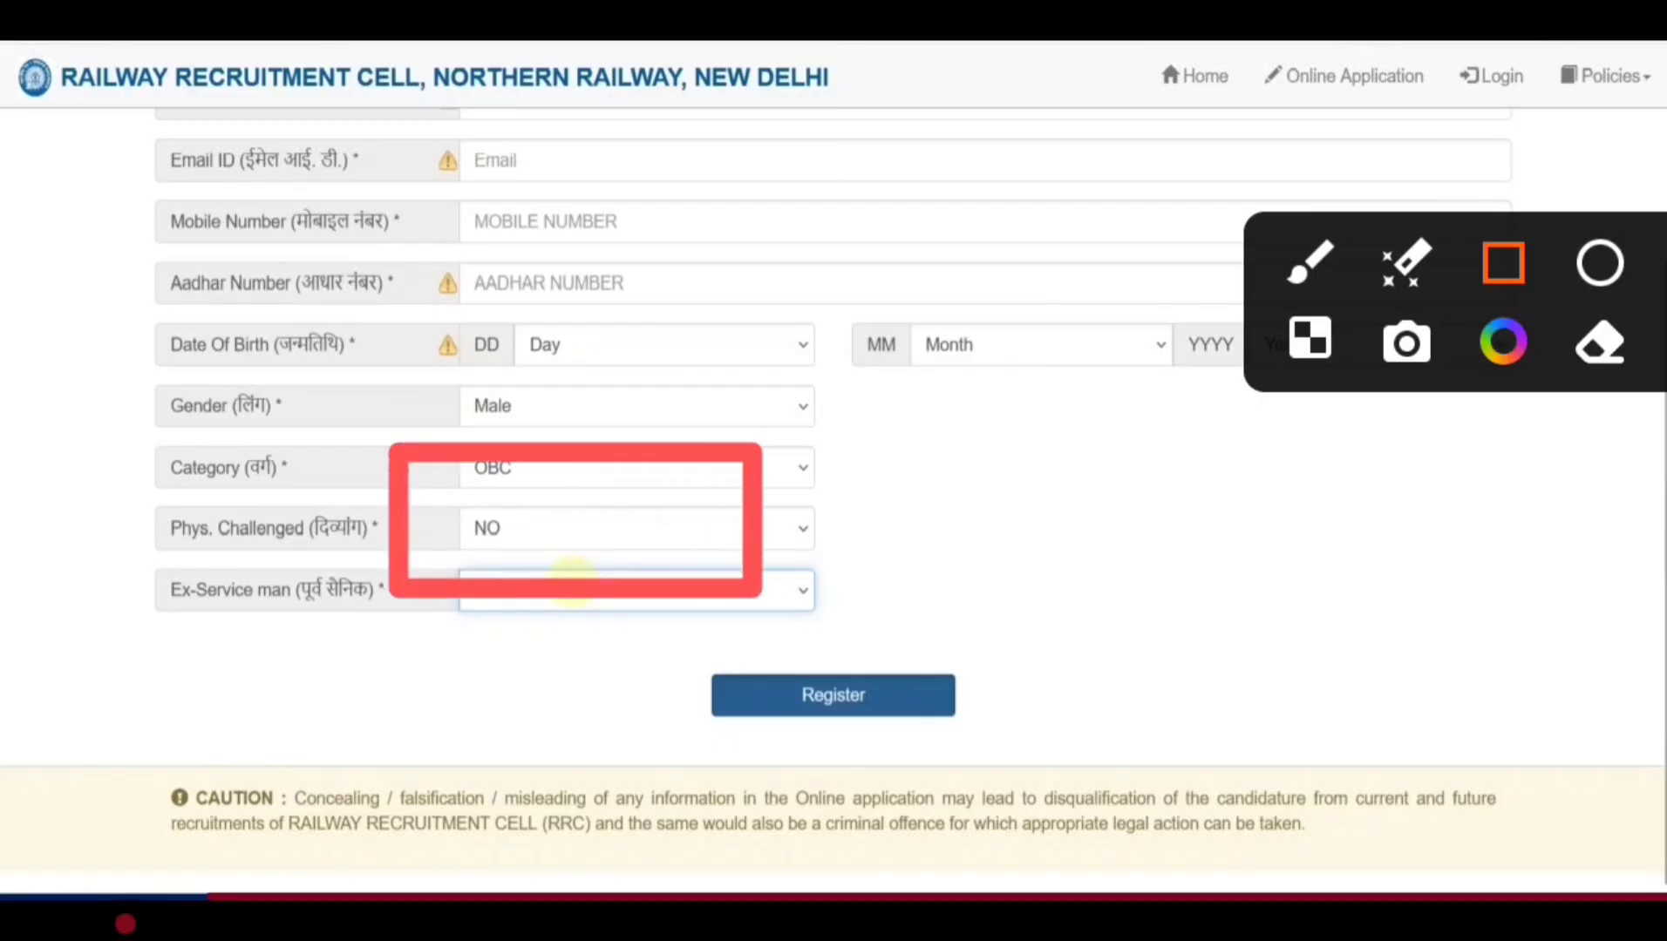
# Mark NO for Ex-Service man and the Register button of the registration form with red rectangles.
pyautogui.moveTo(324, 504); pyautogui.dragTo(762, 658)
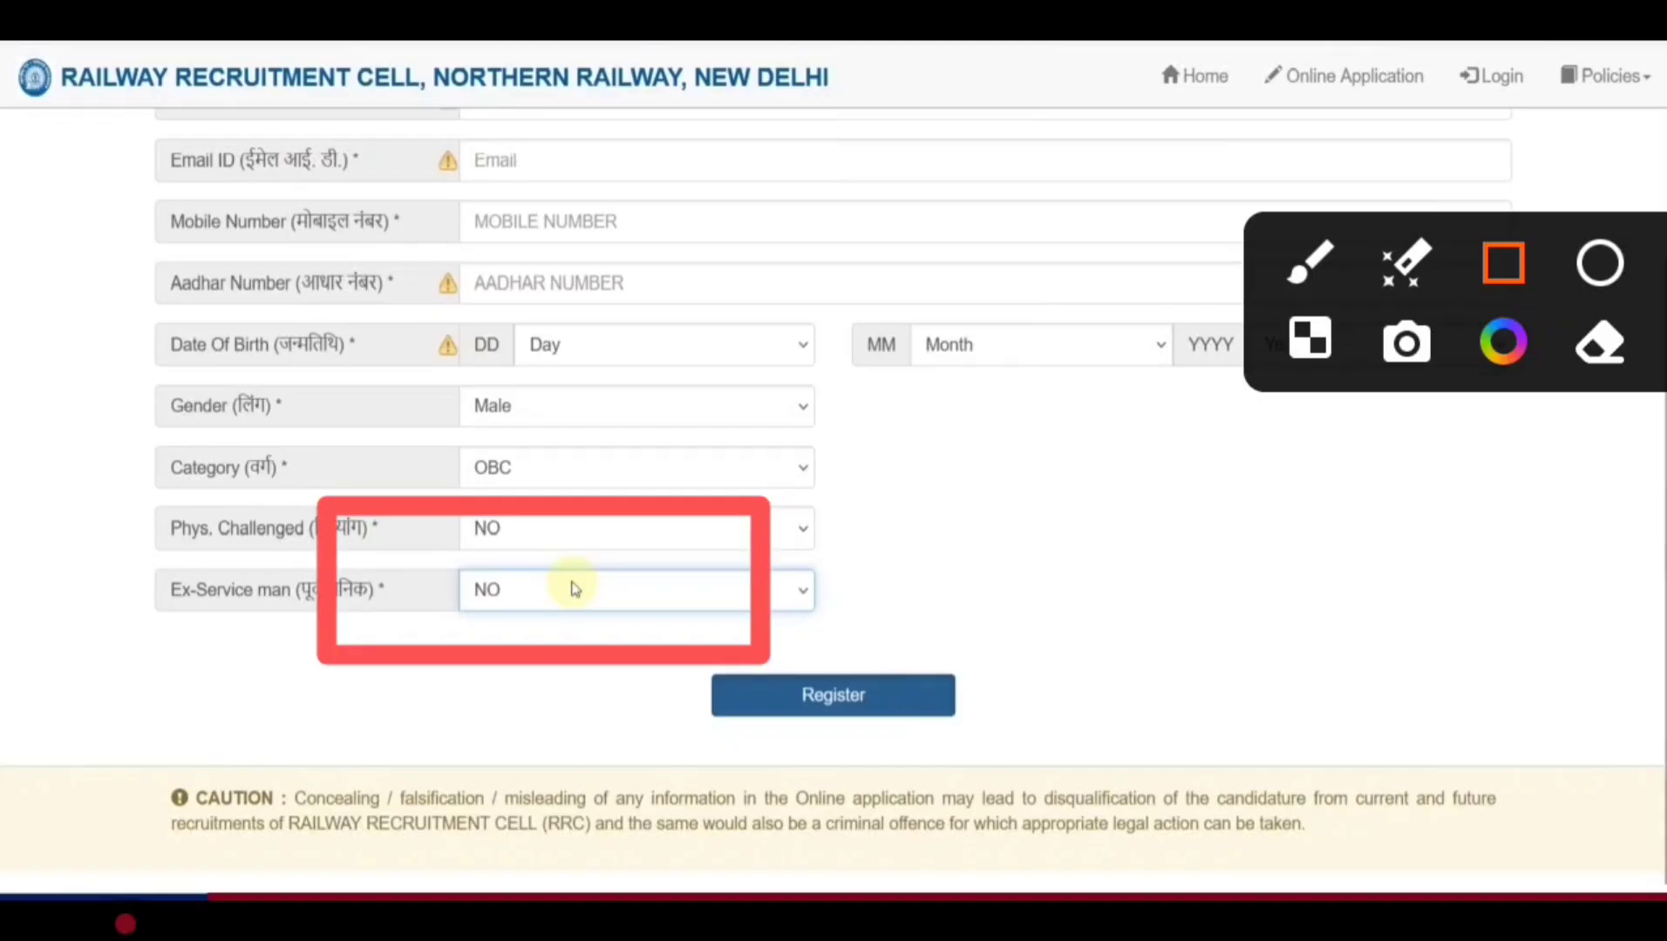
pyautogui.moveTo(590, 627); pyautogui.dragTo(1040, 748)
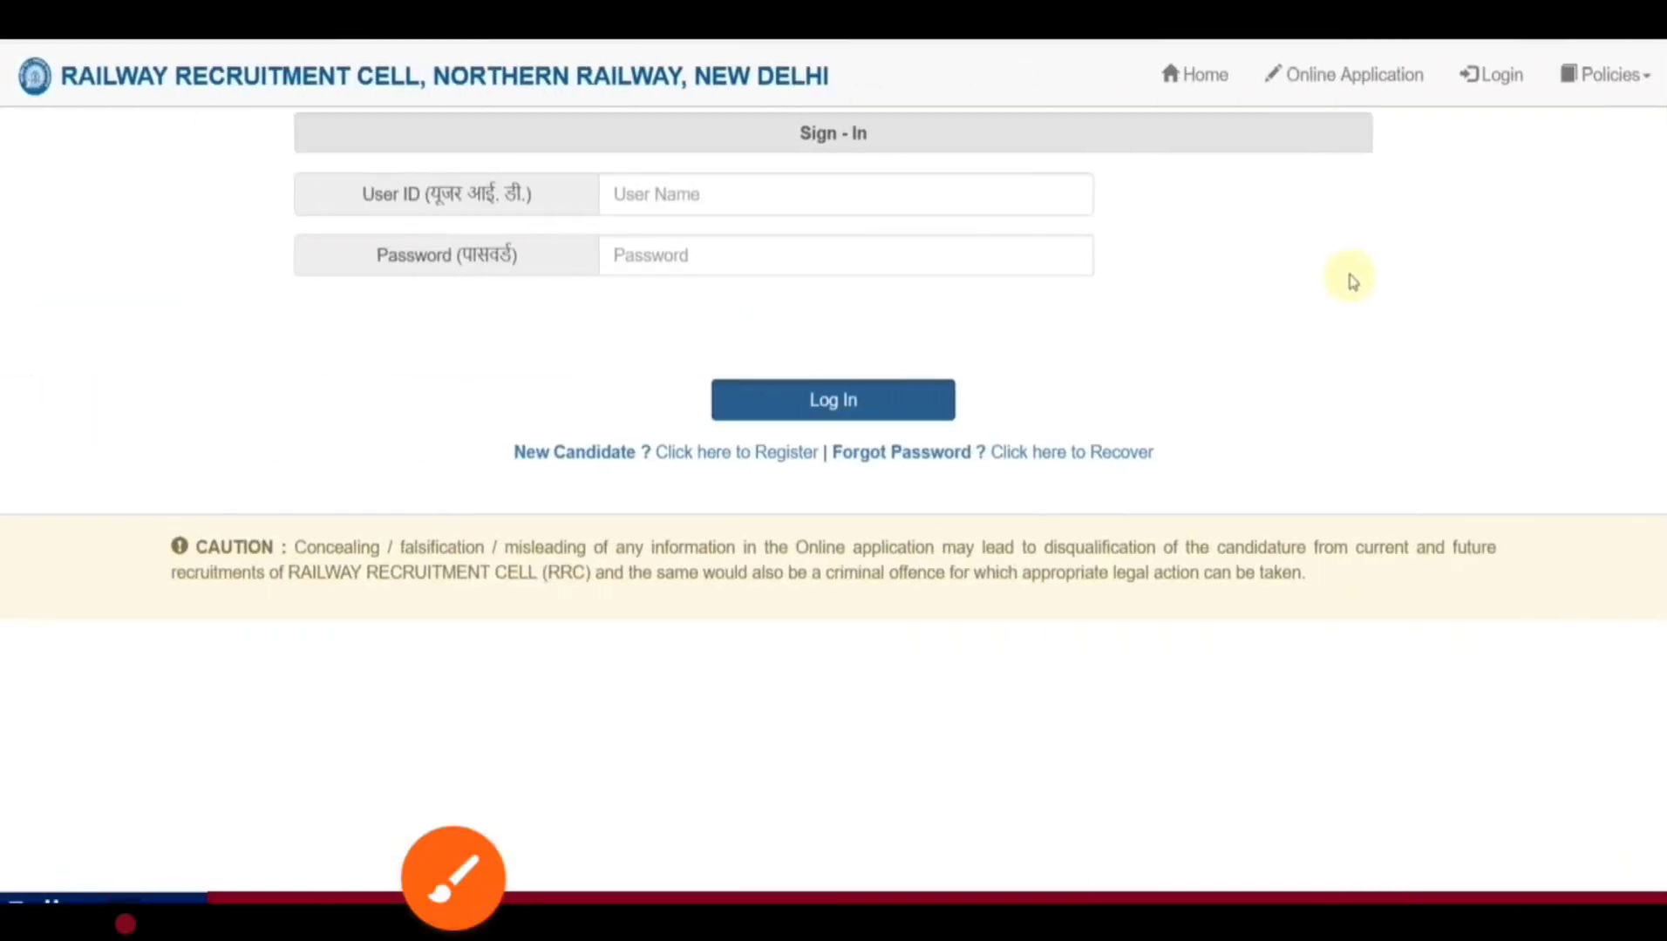
# Mark Pay Online Fee and Fill Application on the dashboard and the UPI ID and Make Payment area on the payment page with red rectangles.
pyautogui.click(454, 878)
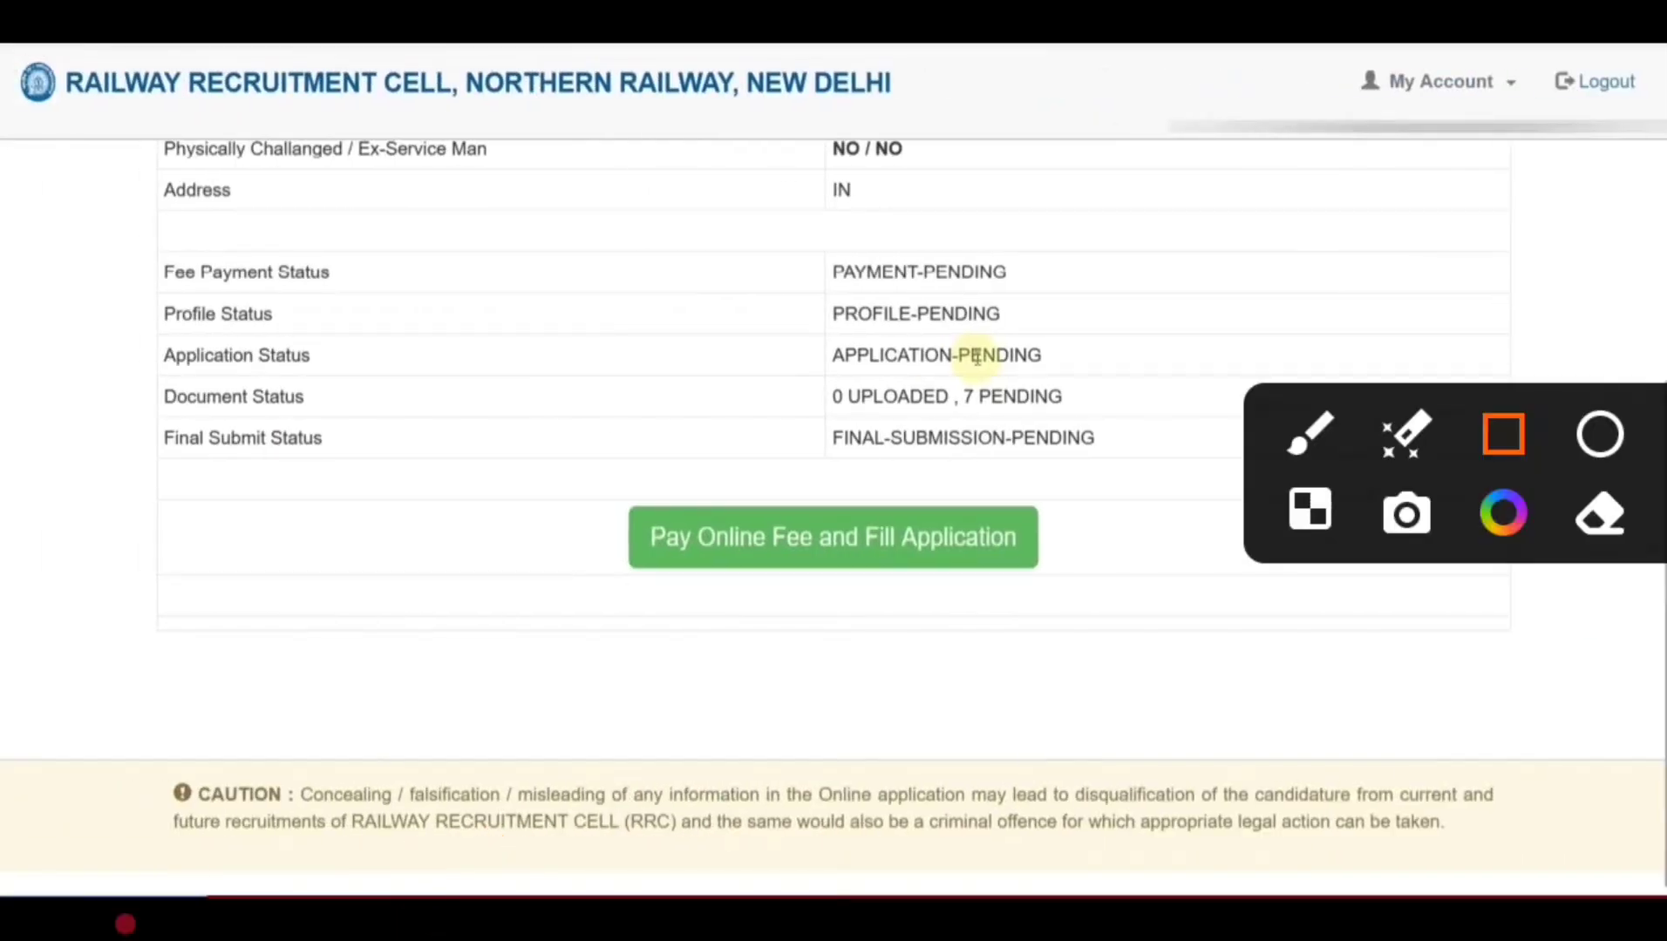
pyautogui.moveTo(528, 459)
pyautogui.mouseDown()
pyautogui.moveTo(558, 484)
pyautogui.moveTo(1171, 624)
pyautogui.mouseUp()
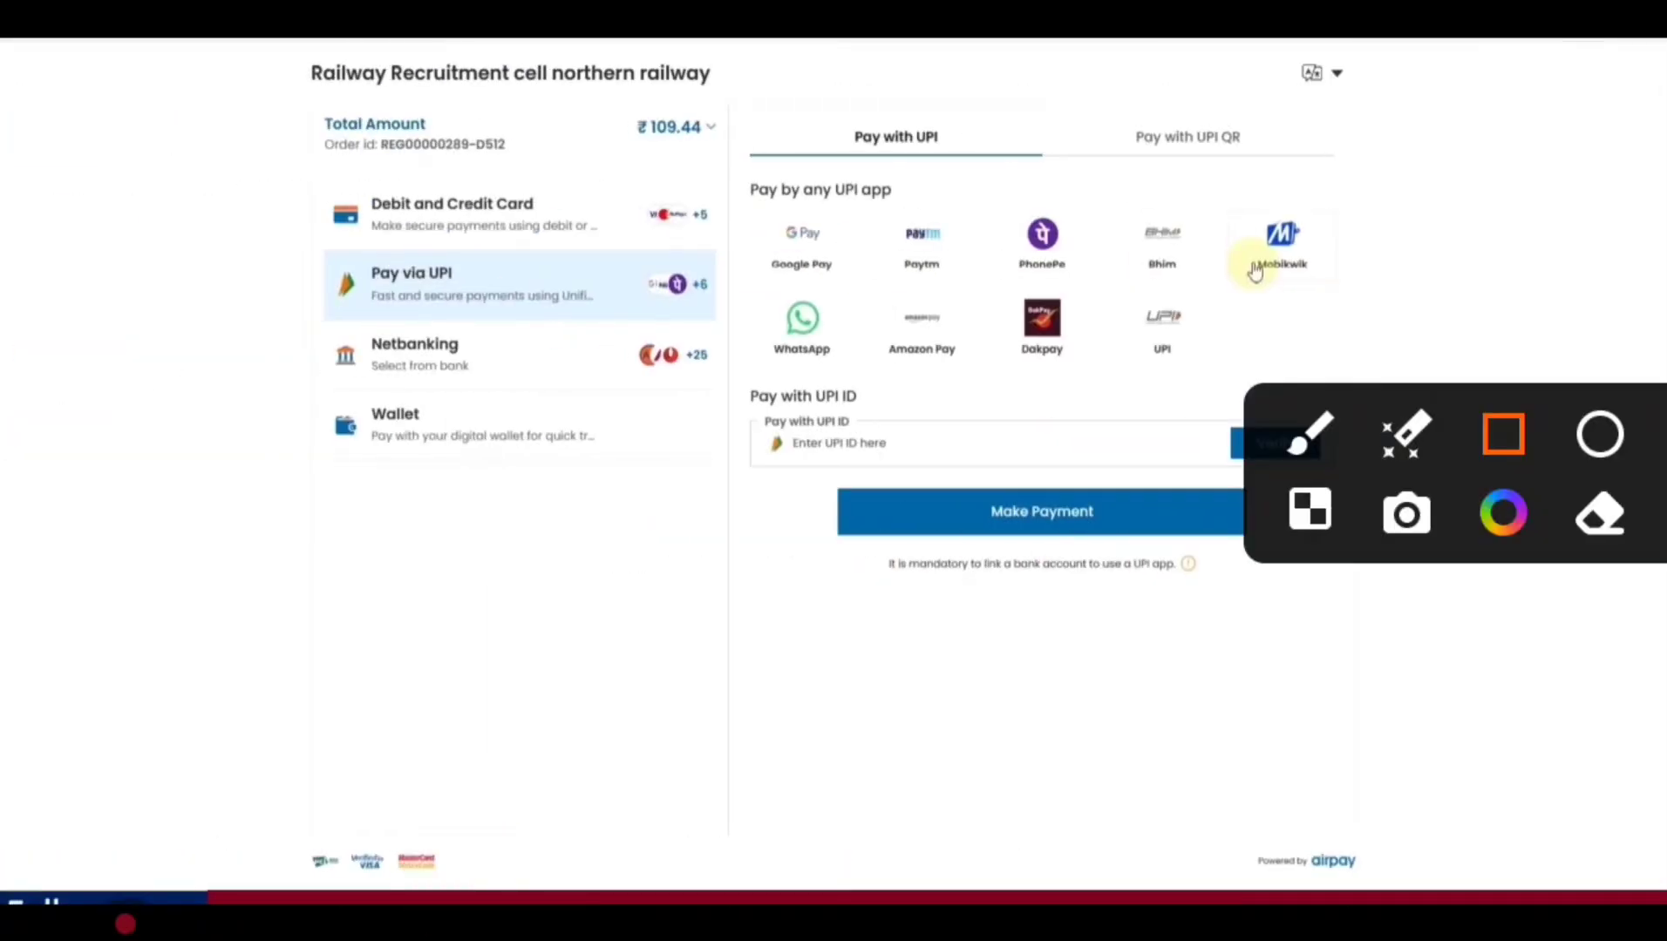
pyautogui.moveTo(713, 420); pyautogui.dragTo(1299, 576)
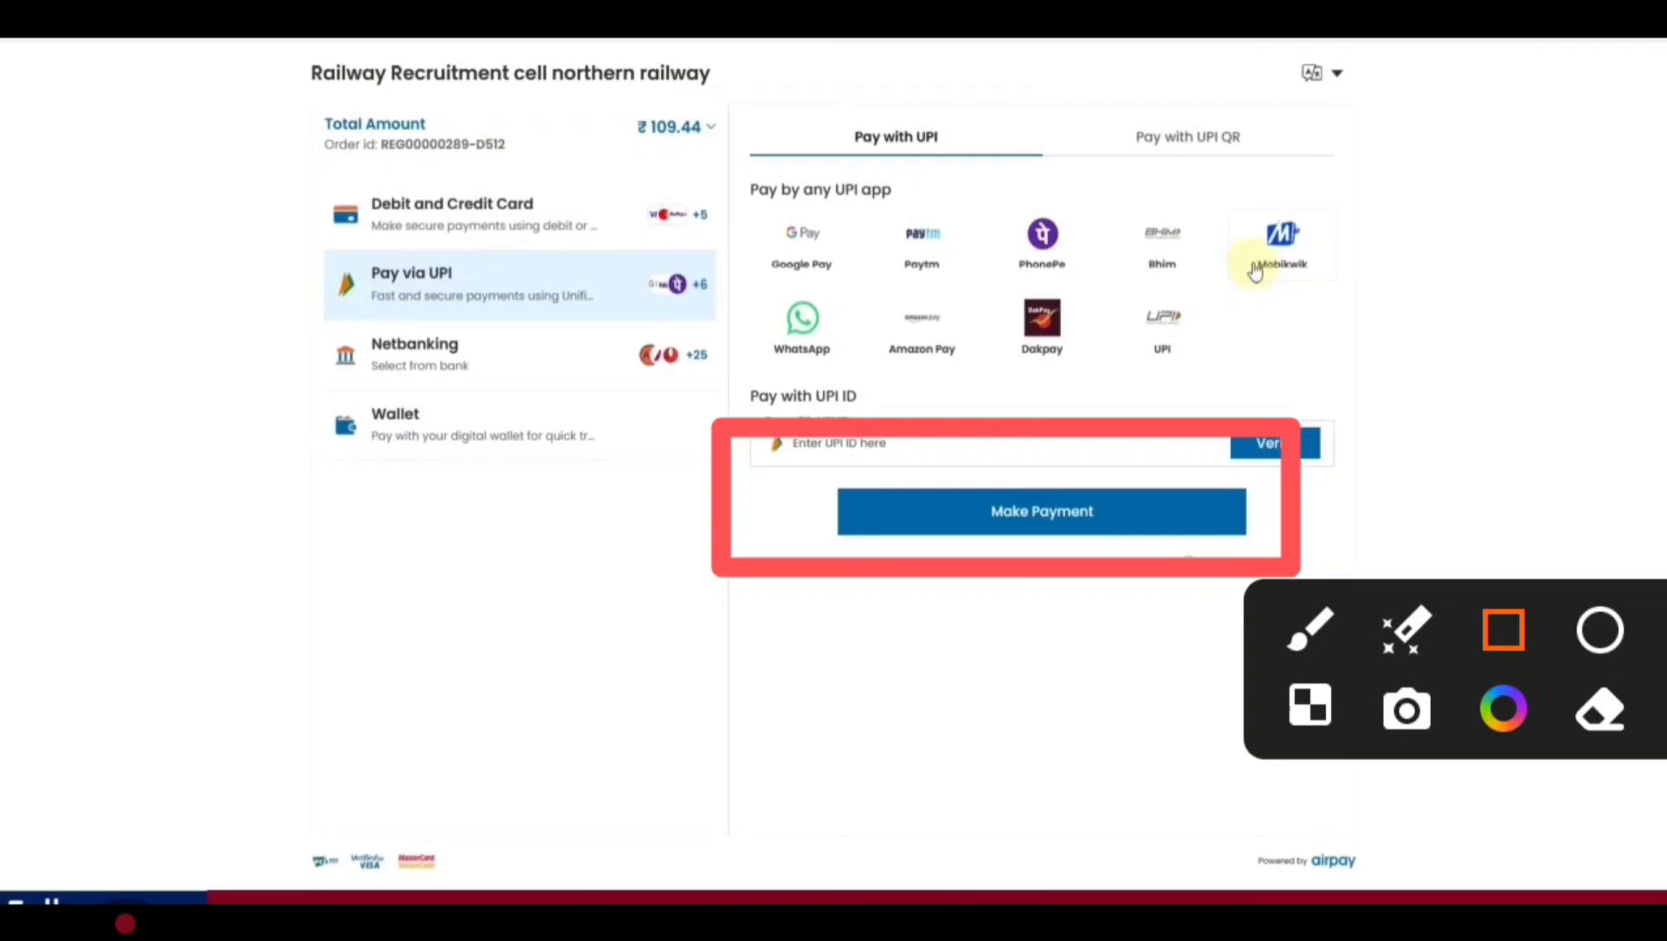
# Mark the Google Pay, Paytm and PhonePe UPI apps on the payment page with red rectangles.
pyautogui.moveTo(682, 178); pyautogui.dragTo(879, 275)
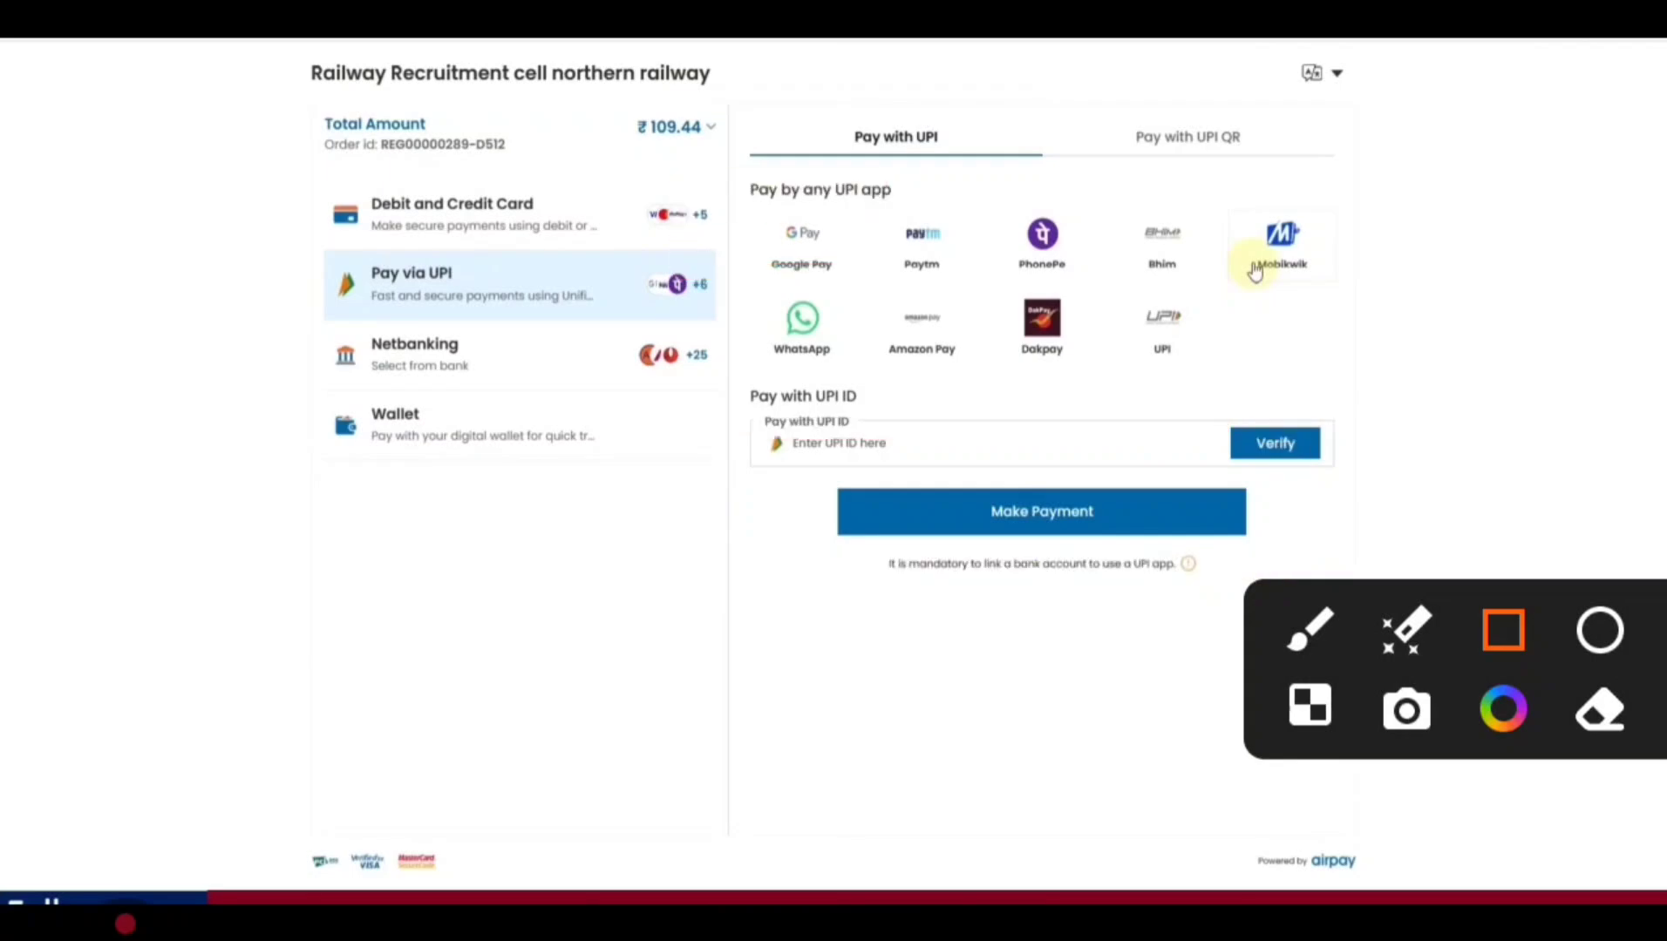
pyautogui.moveTo(822, 173); pyautogui.dragTo(975, 294)
pyautogui.moveTo(926, 188); pyautogui.dragTo(1147, 302)
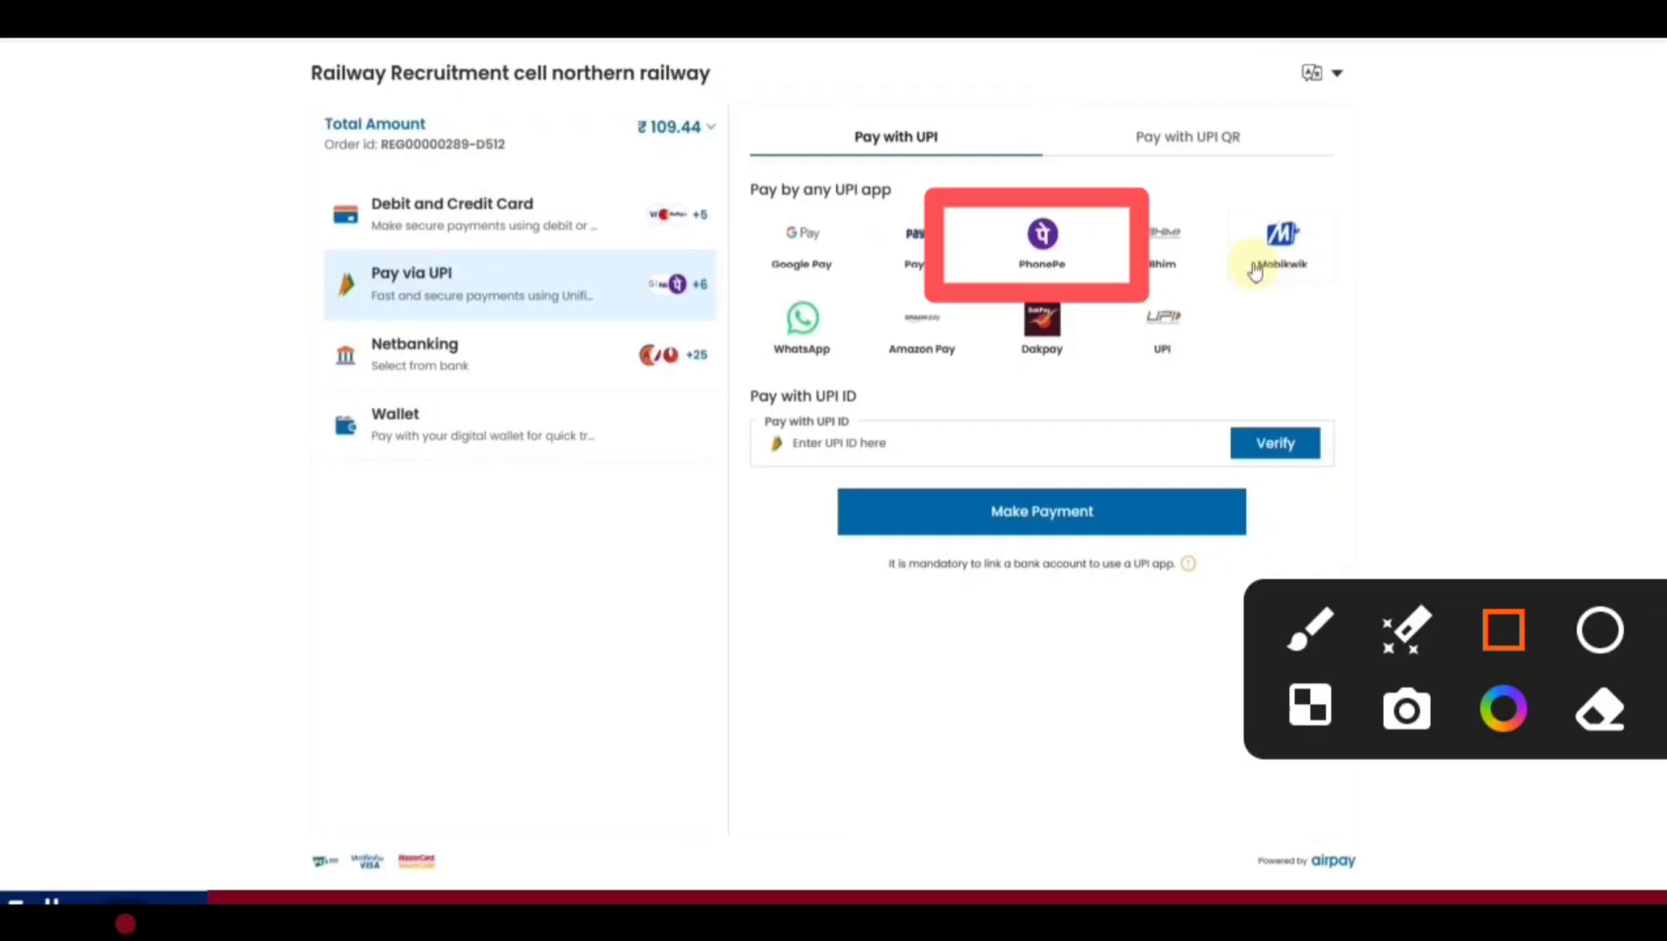
pyautogui.press('Escape')
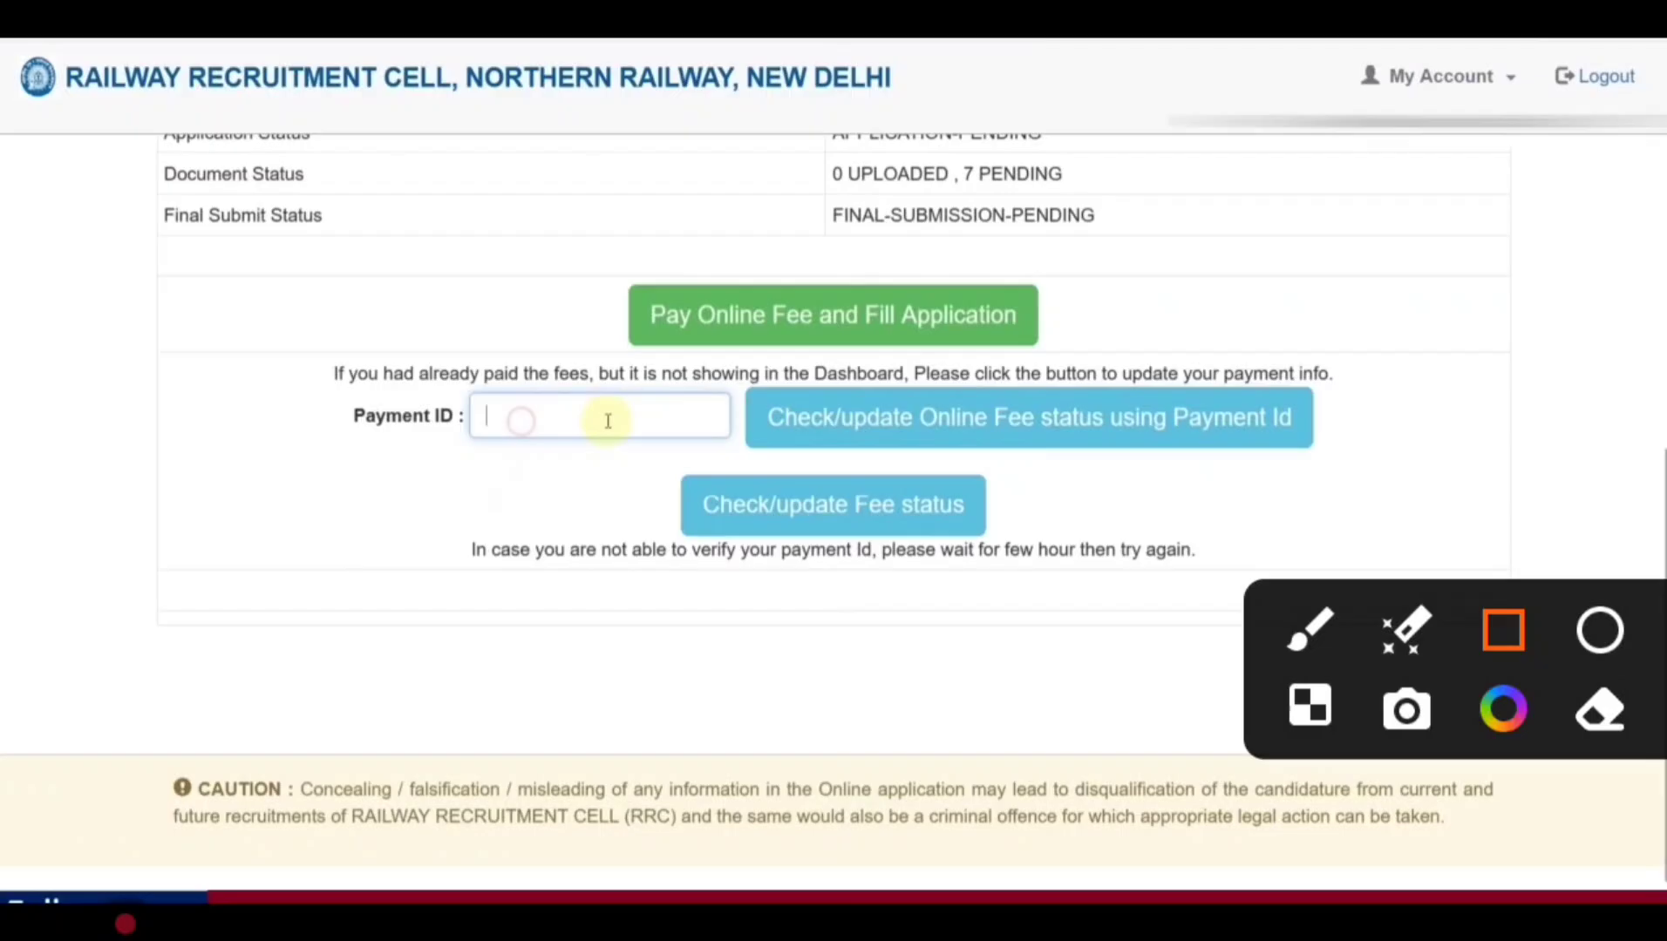
# Mark the Payment ID field and Check/update Online Fee status using Payment Id with red rectangles.
pyautogui.moveTo(249, 375)
pyautogui.mouseDown()
pyautogui.moveTo(662, 476)
pyautogui.moveTo(732, 476)
pyautogui.mouseUp()
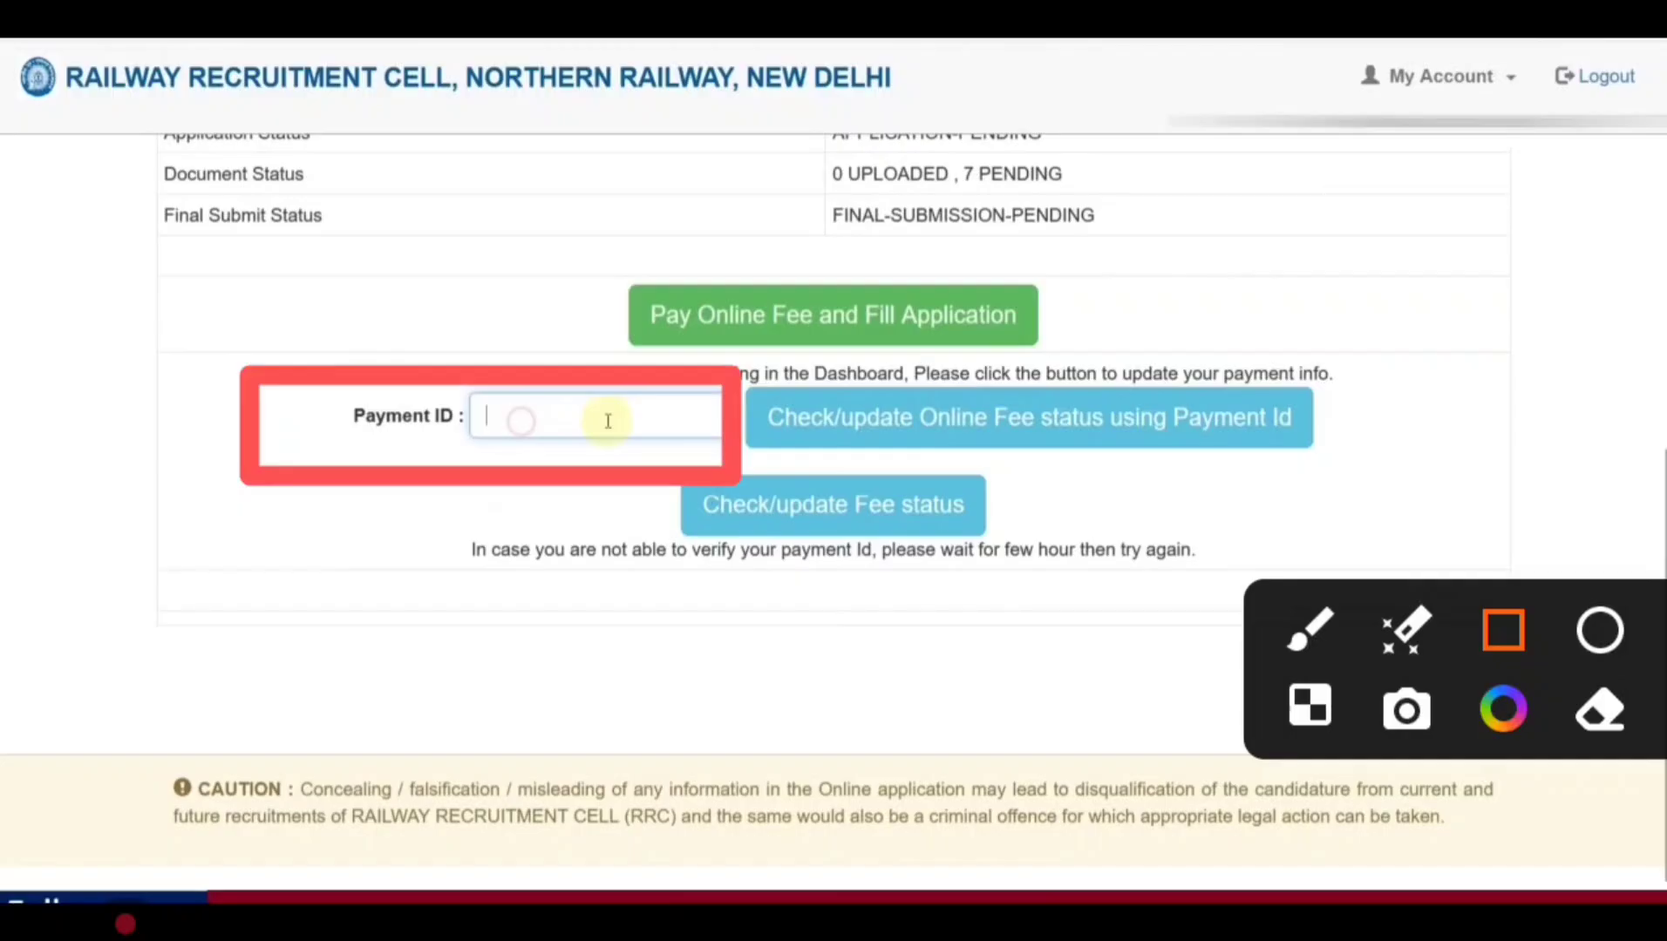
pyautogui.moveTo(715, 358); pyautogui.dragTo(1098, 475)
pyautogui.press('Escape')
pyautogui.moveTo(608, 421); pyautogui.dragTo(793, 421)
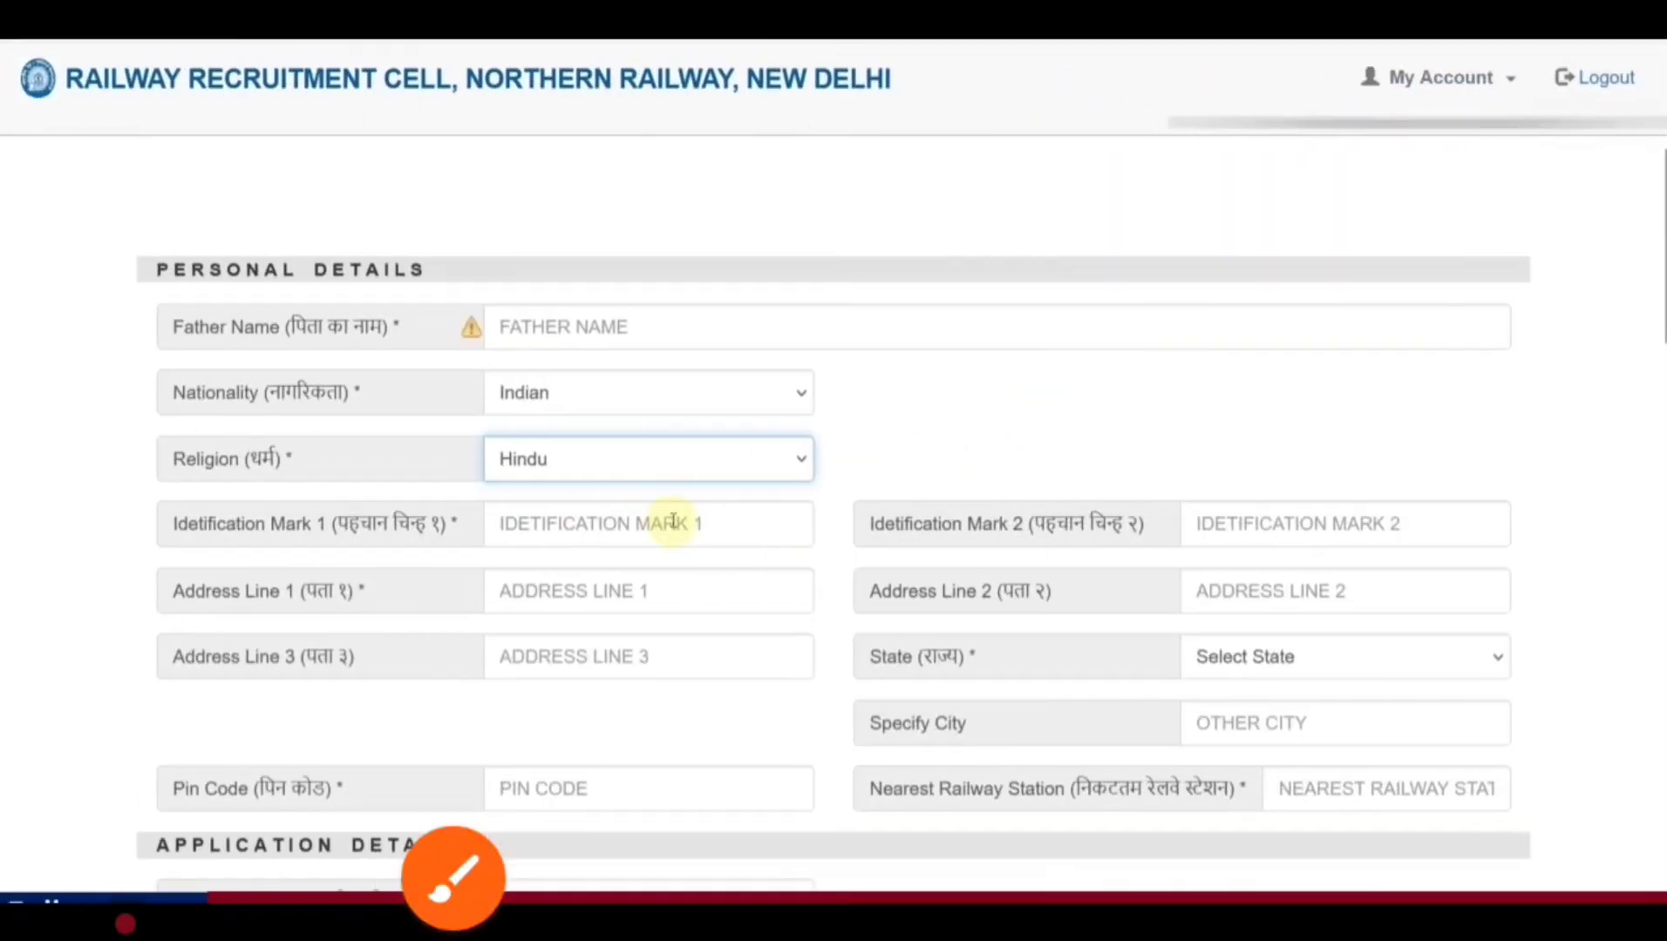
# Mark the Personal Details heading and the Father Name label and field with red rectangles.
pyautogui.click(453, 878)
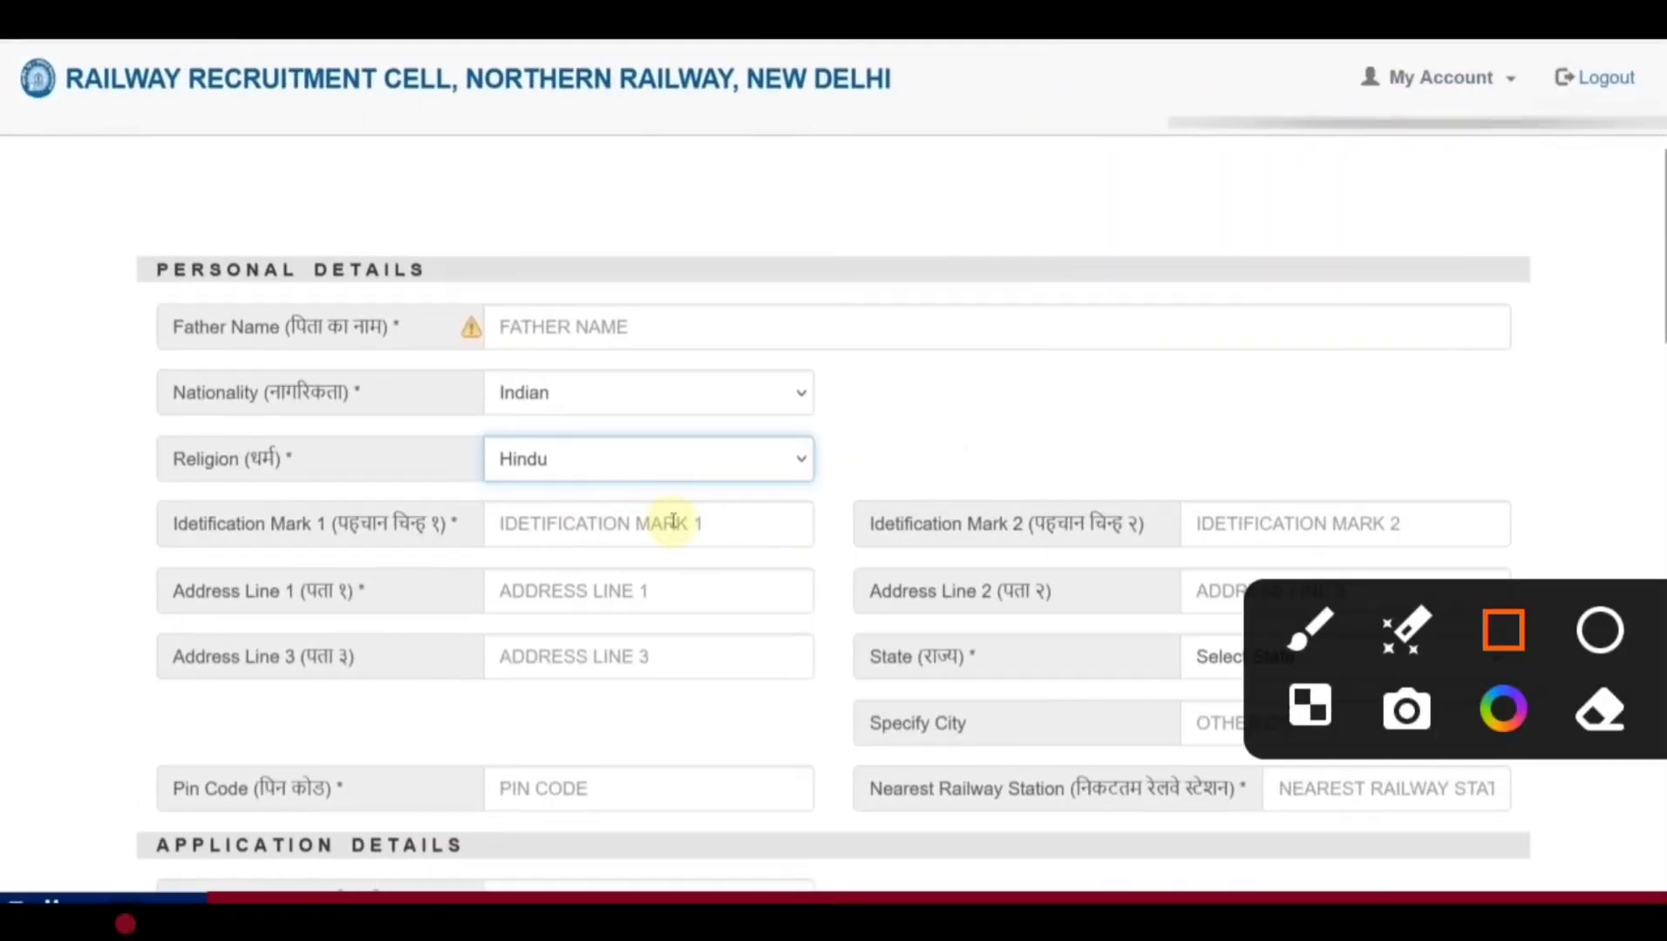
pyautogui.moveTo(91, 221); pyautogui.dragTo(663, 339)
pyautogui.moveTo(84, 268); pyautogui.dragTo(454, 405)
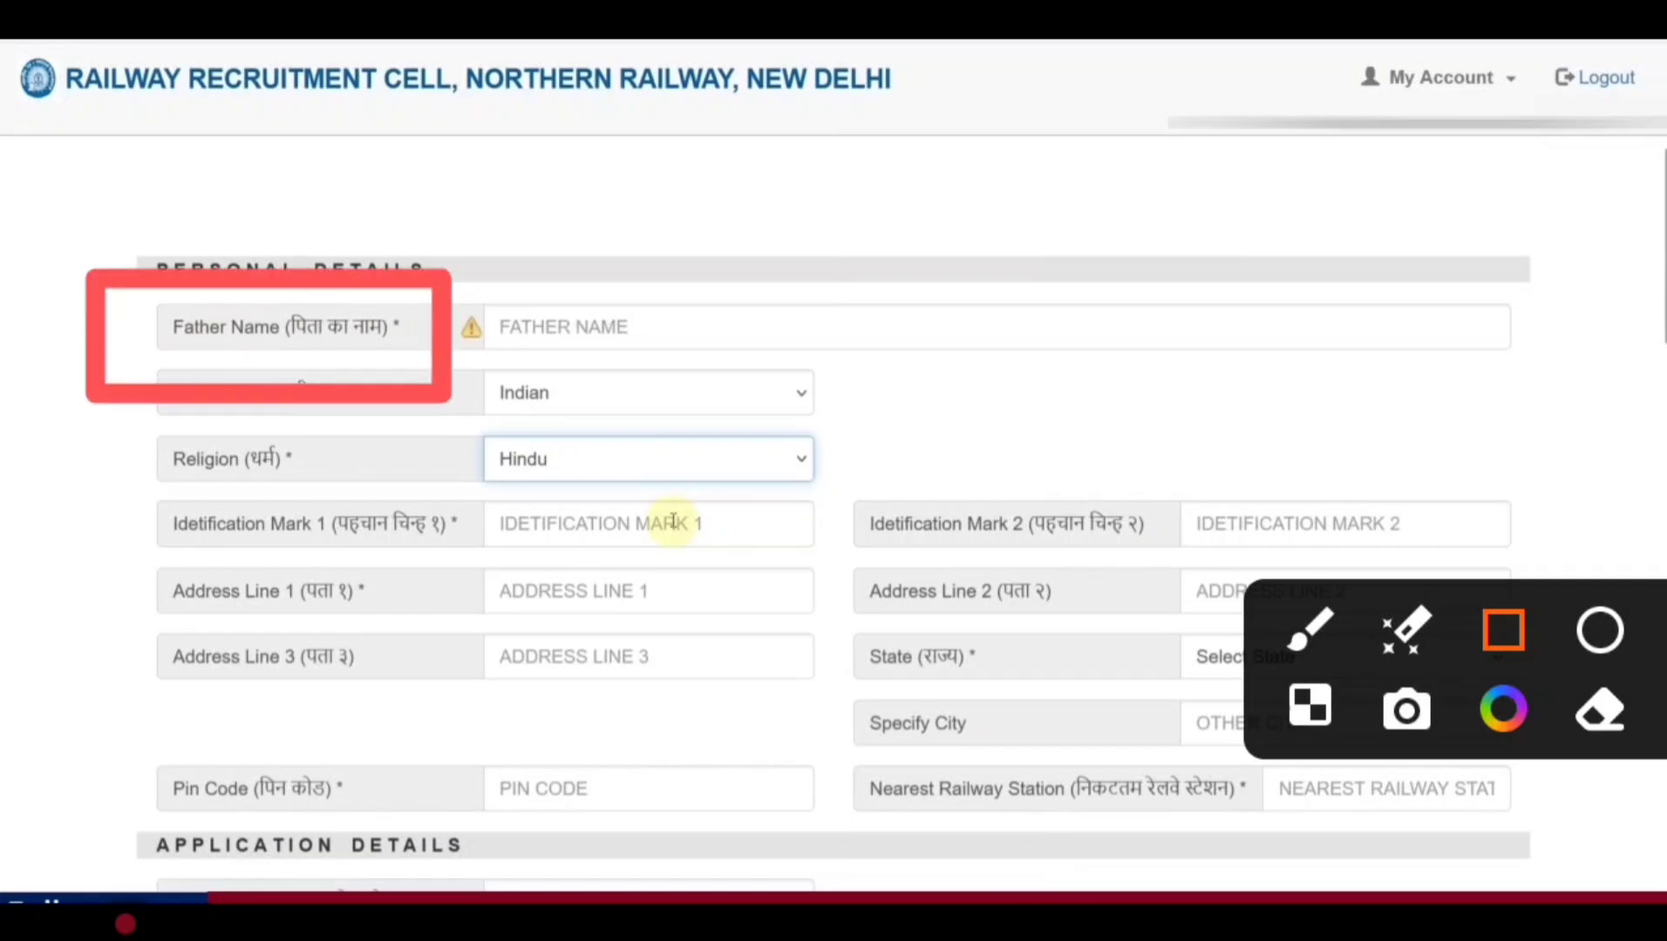
pyautogui.moveTo(408, 275); pyautogui.dragTo(776, 381)
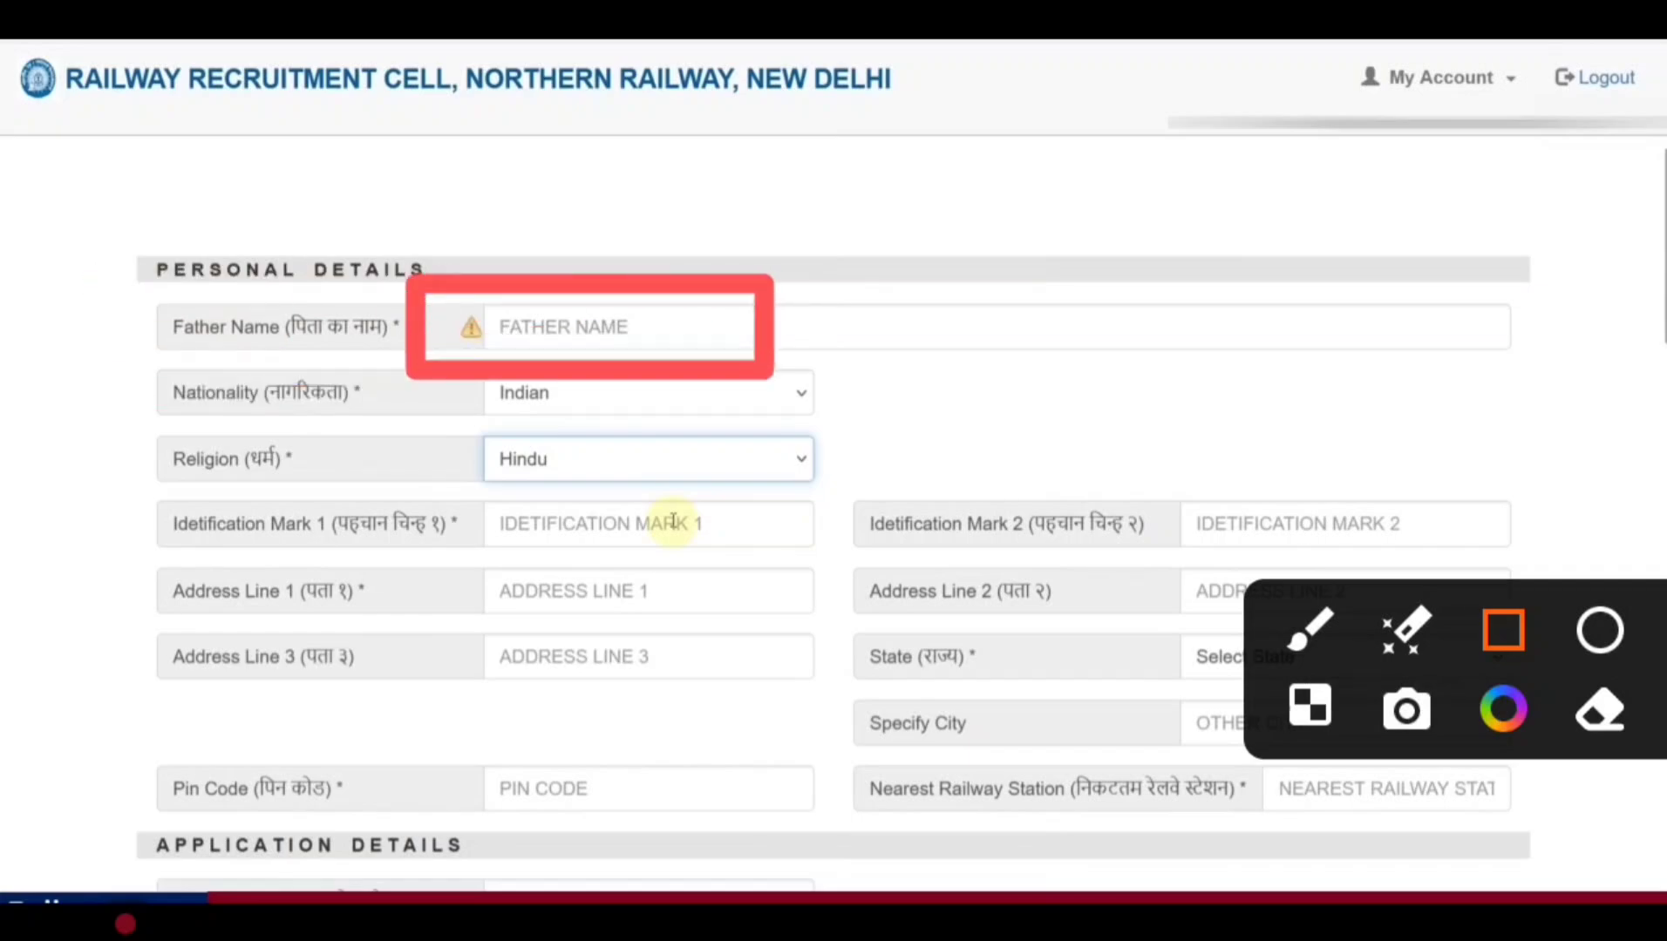
# Mark the Indian nationality, the Hindu religion and the Identification Mark 1 field with red rectangles.
pyautogui.moveTo(414, 339); pyautogui.dragTo(876, 451)
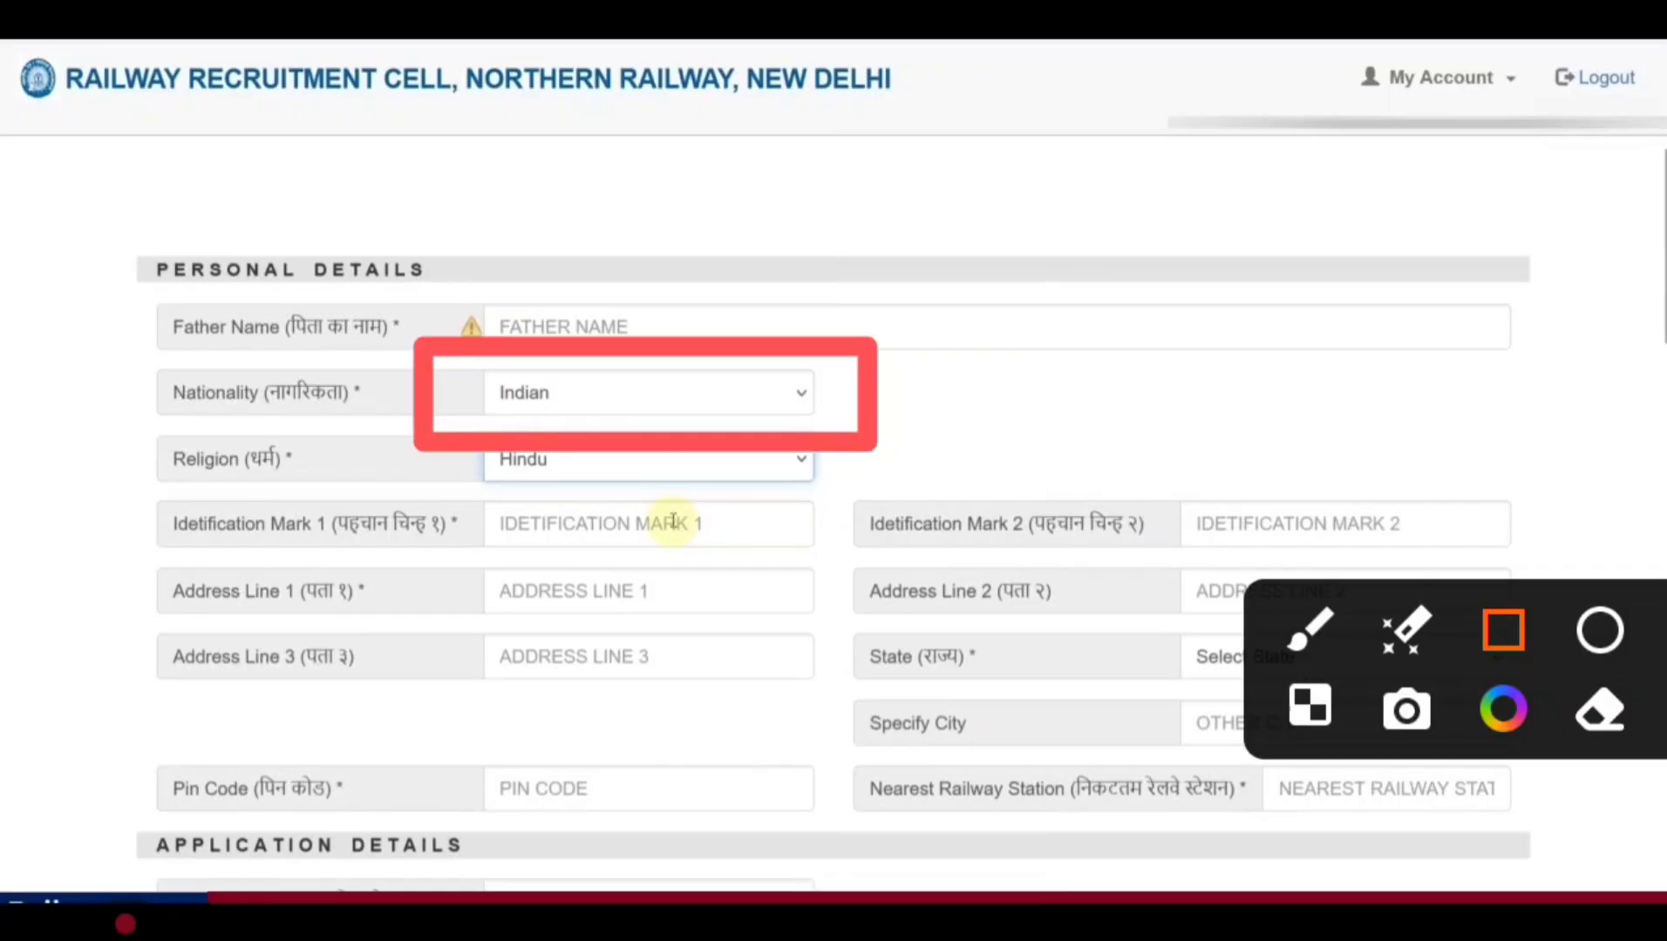
pyautogui.moveTo(425, 390); pyautogui.dragTo(889, 505)
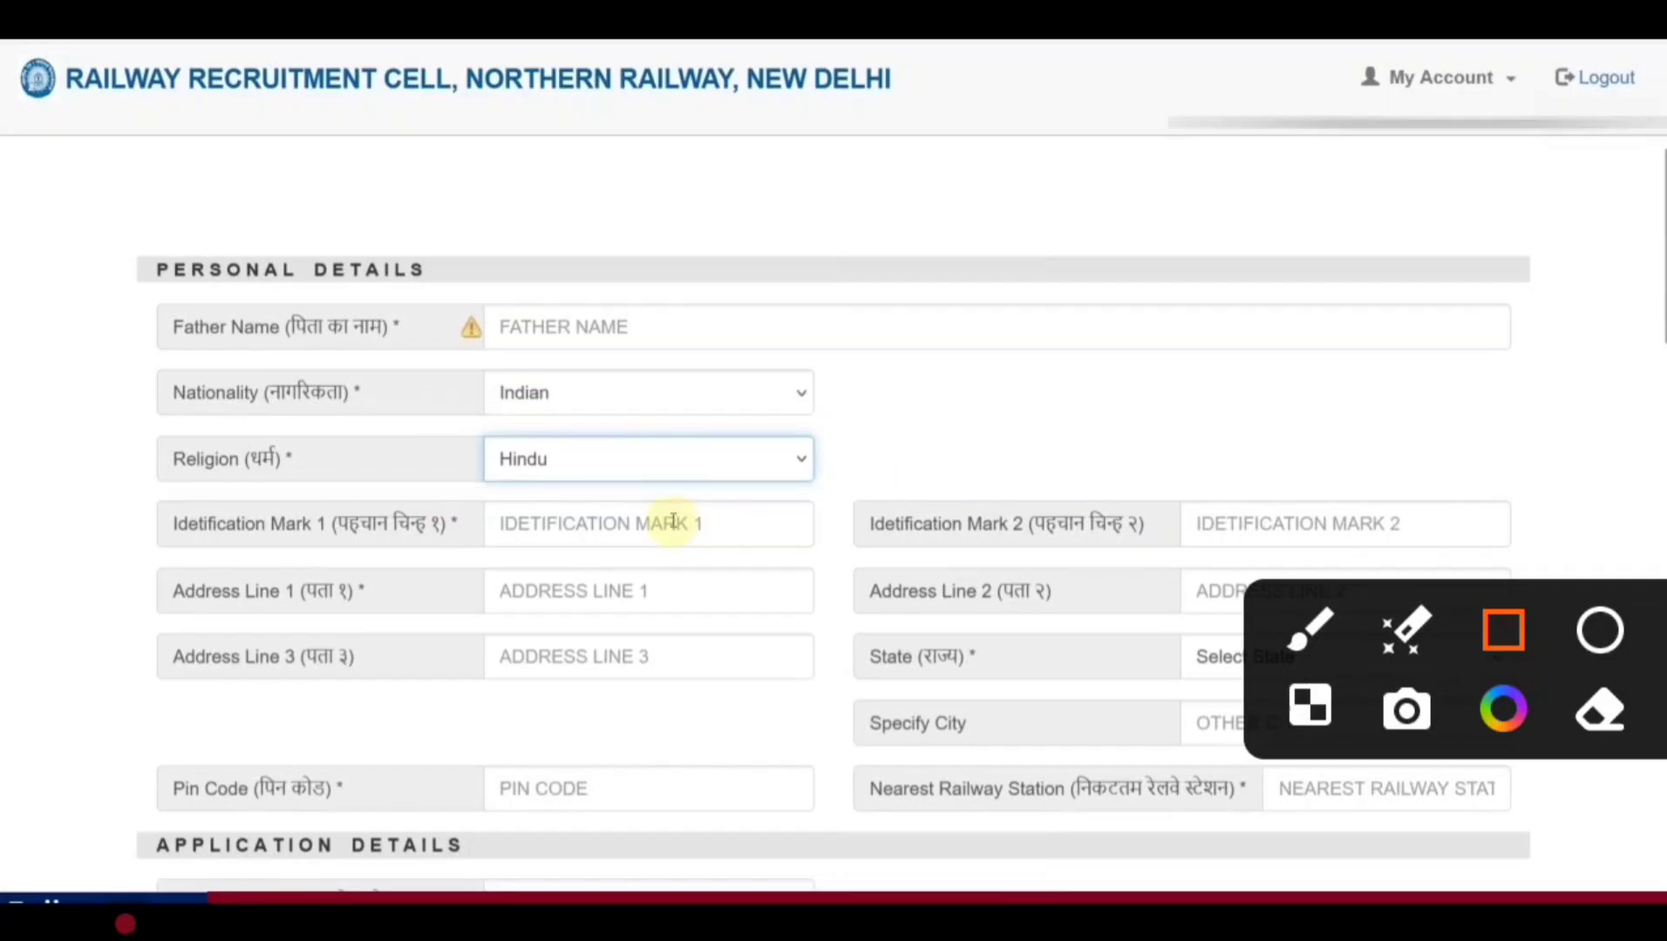
pyautogui.moveTo(401, 463)
pyautogui.mouseDown()
pyautogui.moveTo(691, 556)
pyautogui.moveTo(883, 574)
pyautogui.mouseUp()
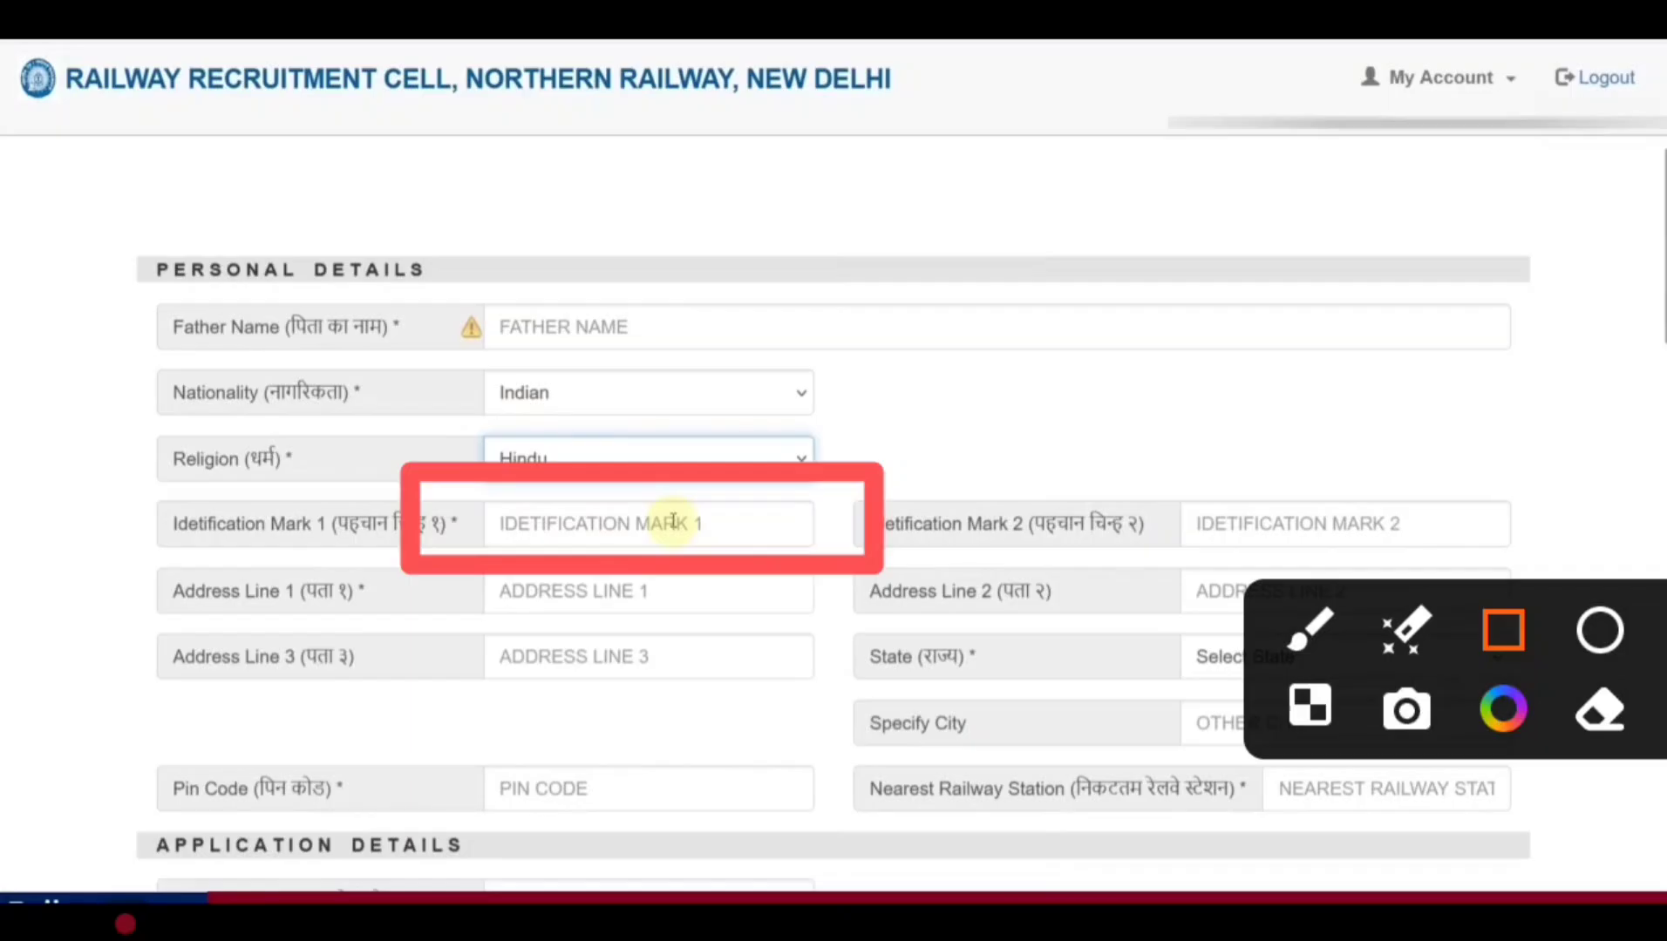
# Mark the Address Line 1 and Address Line 3 rows of the personal details with red rectangles.
pyautogui.moveTo(410, 545); pyautogui.dragTo(954, 619)
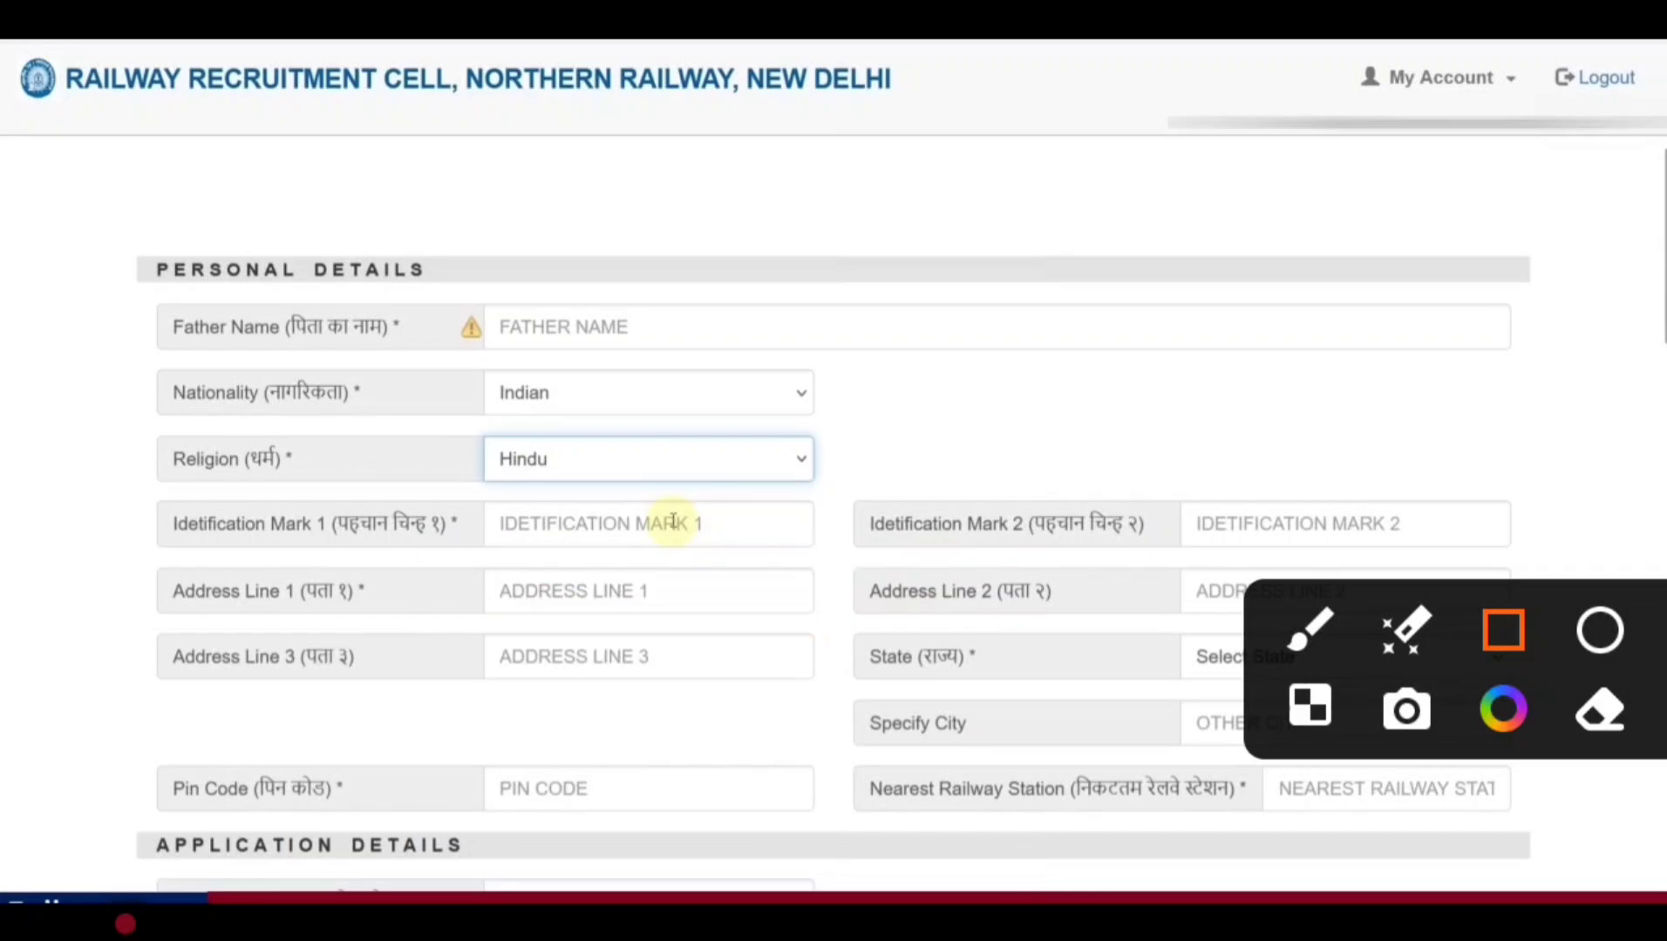
pyautogui.moveTo(429, 503); pyautogui.dragTo(907, 597)
pyautogui.moveTo(112, 535); pyautogui.dragTo(700, 704)
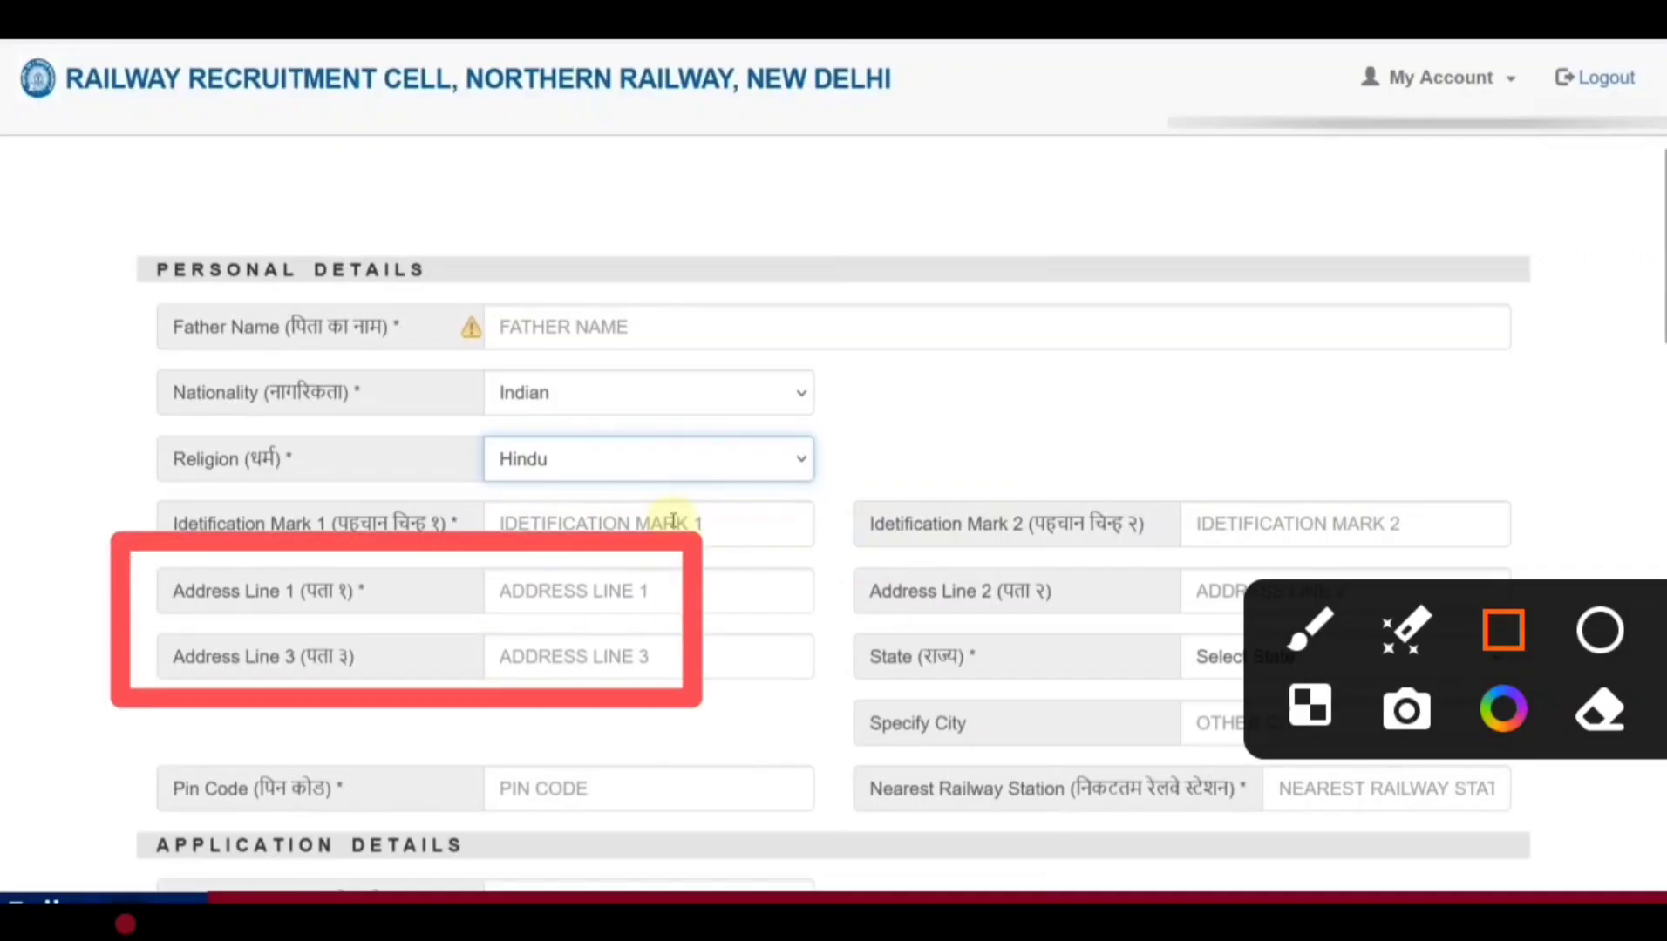
# Move the drawing tools off the State selector and mark the address boxes, the State label and the Pin Code field with red rectangles.
pyautogui.moveTo(1455, 670); pyautogui.dragTo(1455, 527)
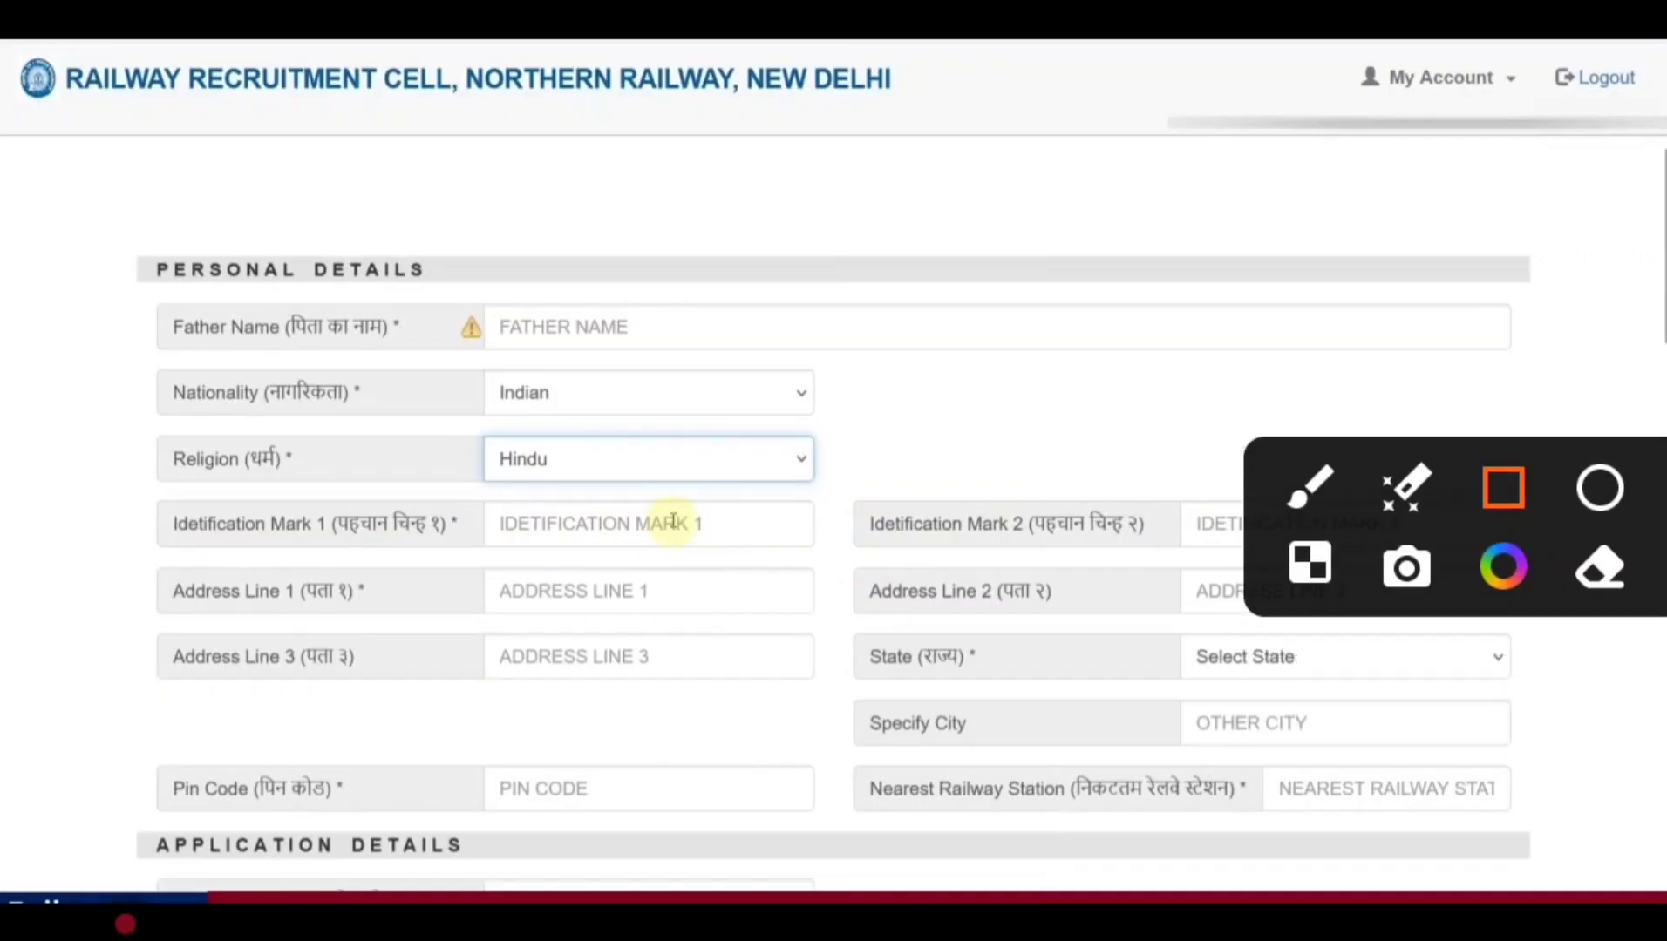
pyautogui.moveTo(416, 549); pyautogui.dragTo(858, 680)
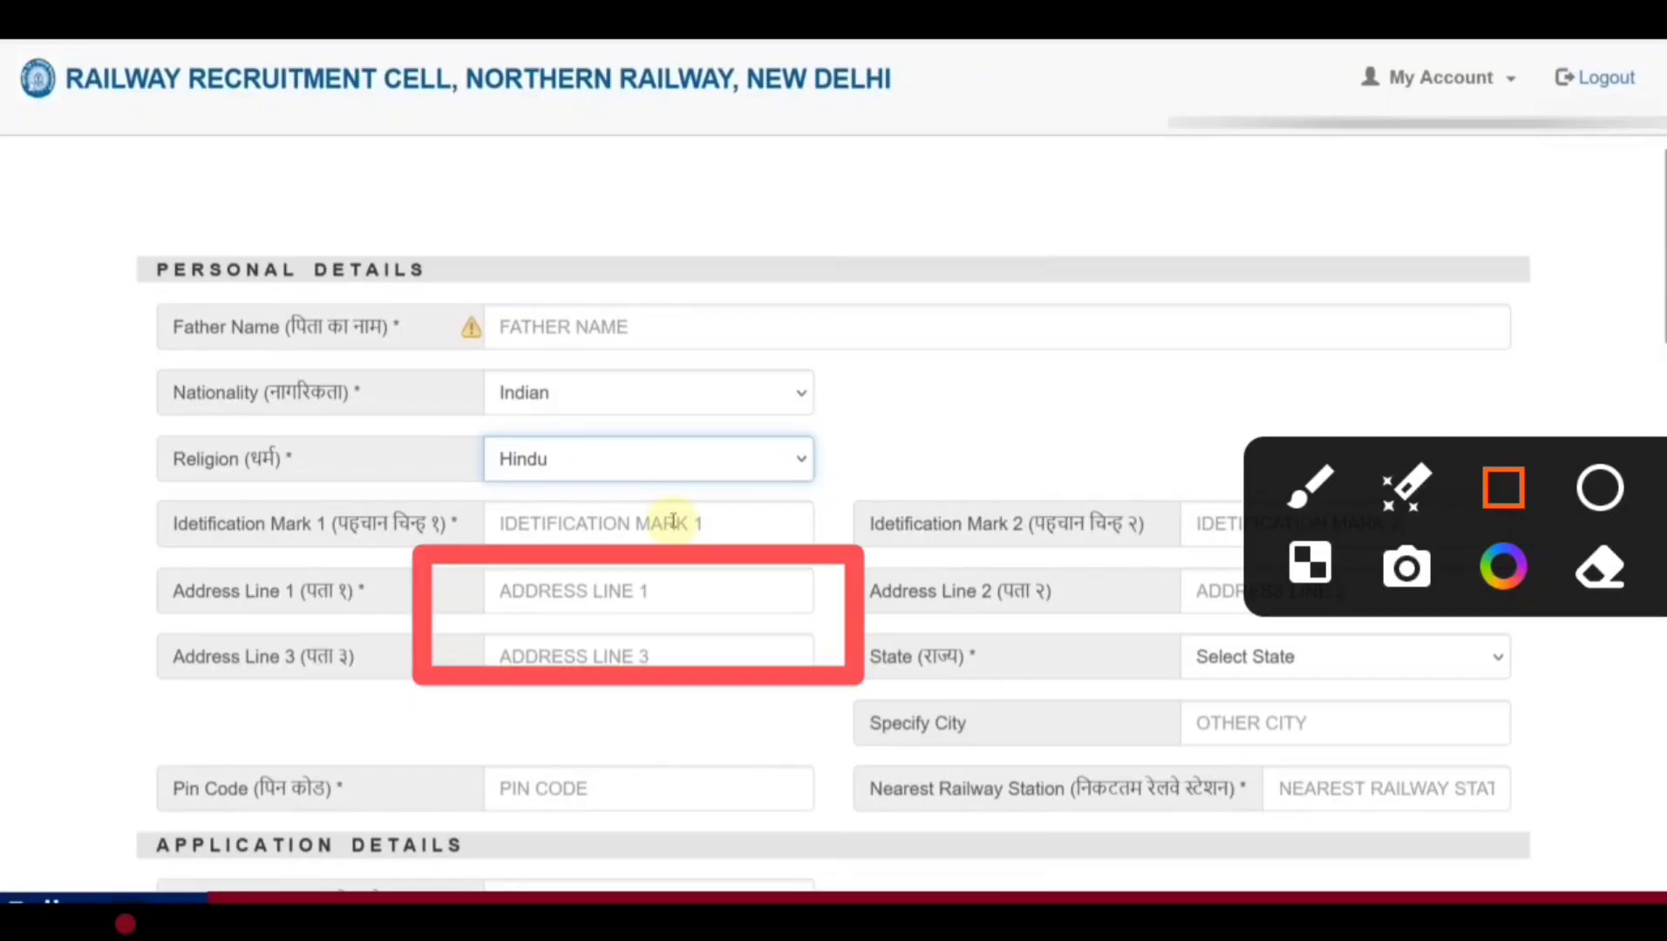
pyautogui.moveTo(763, 610); pyautogui.dragTo(1081, 706)
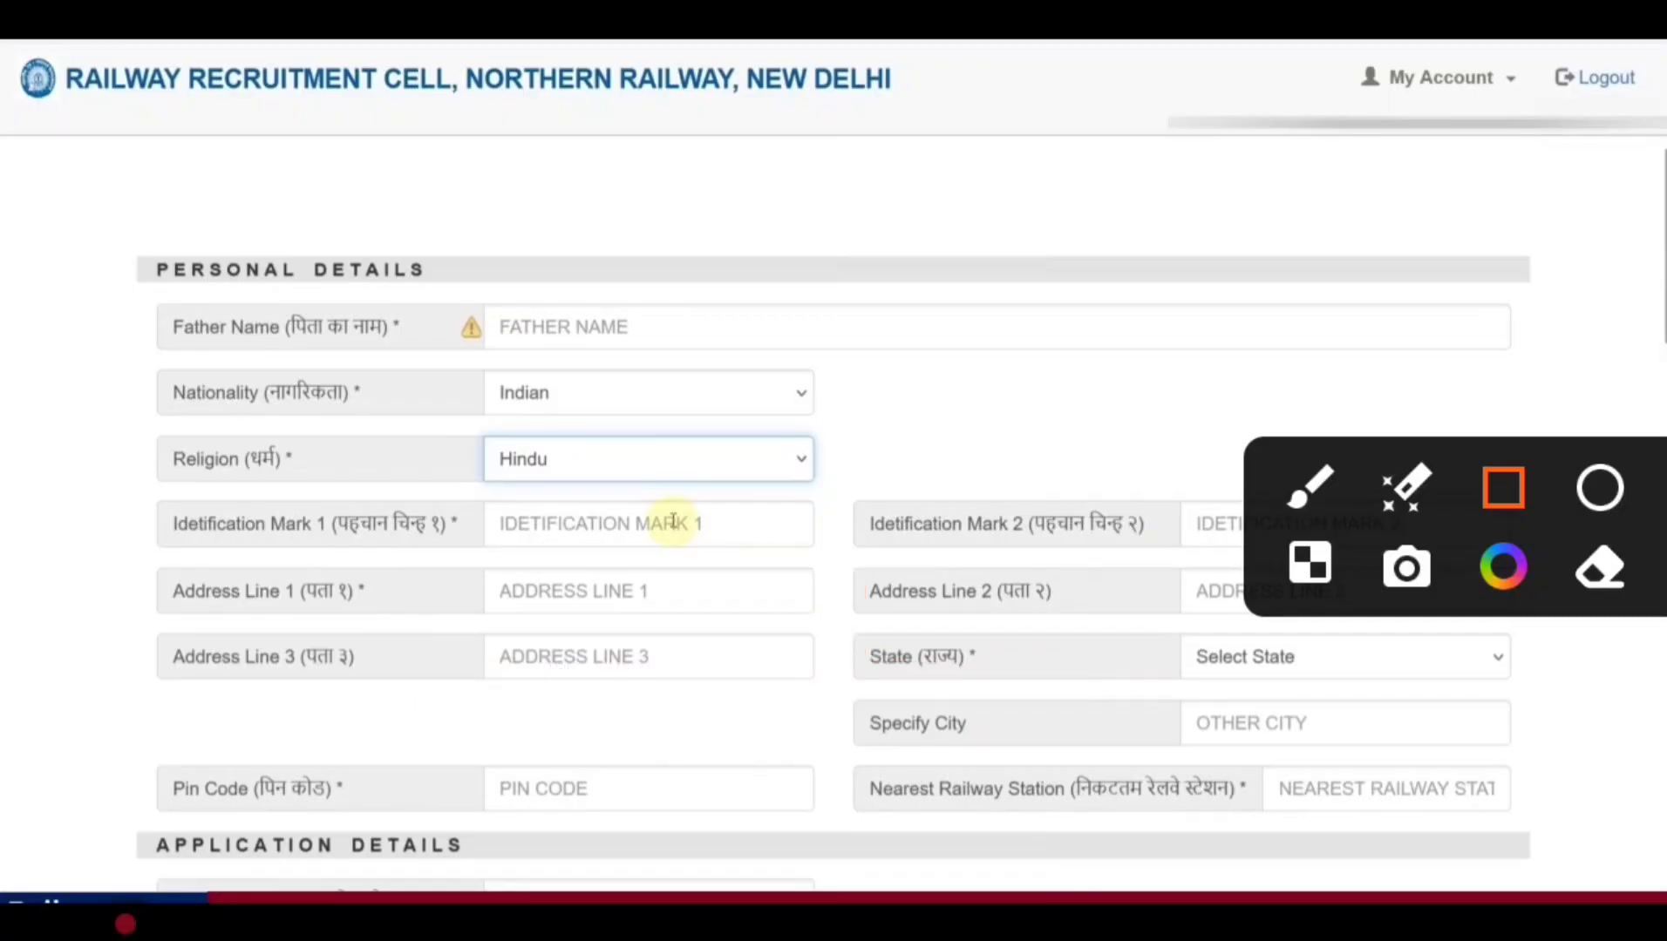
pyautogui.moveTo(433, 728); pyautogui.dragTo(835, 827)
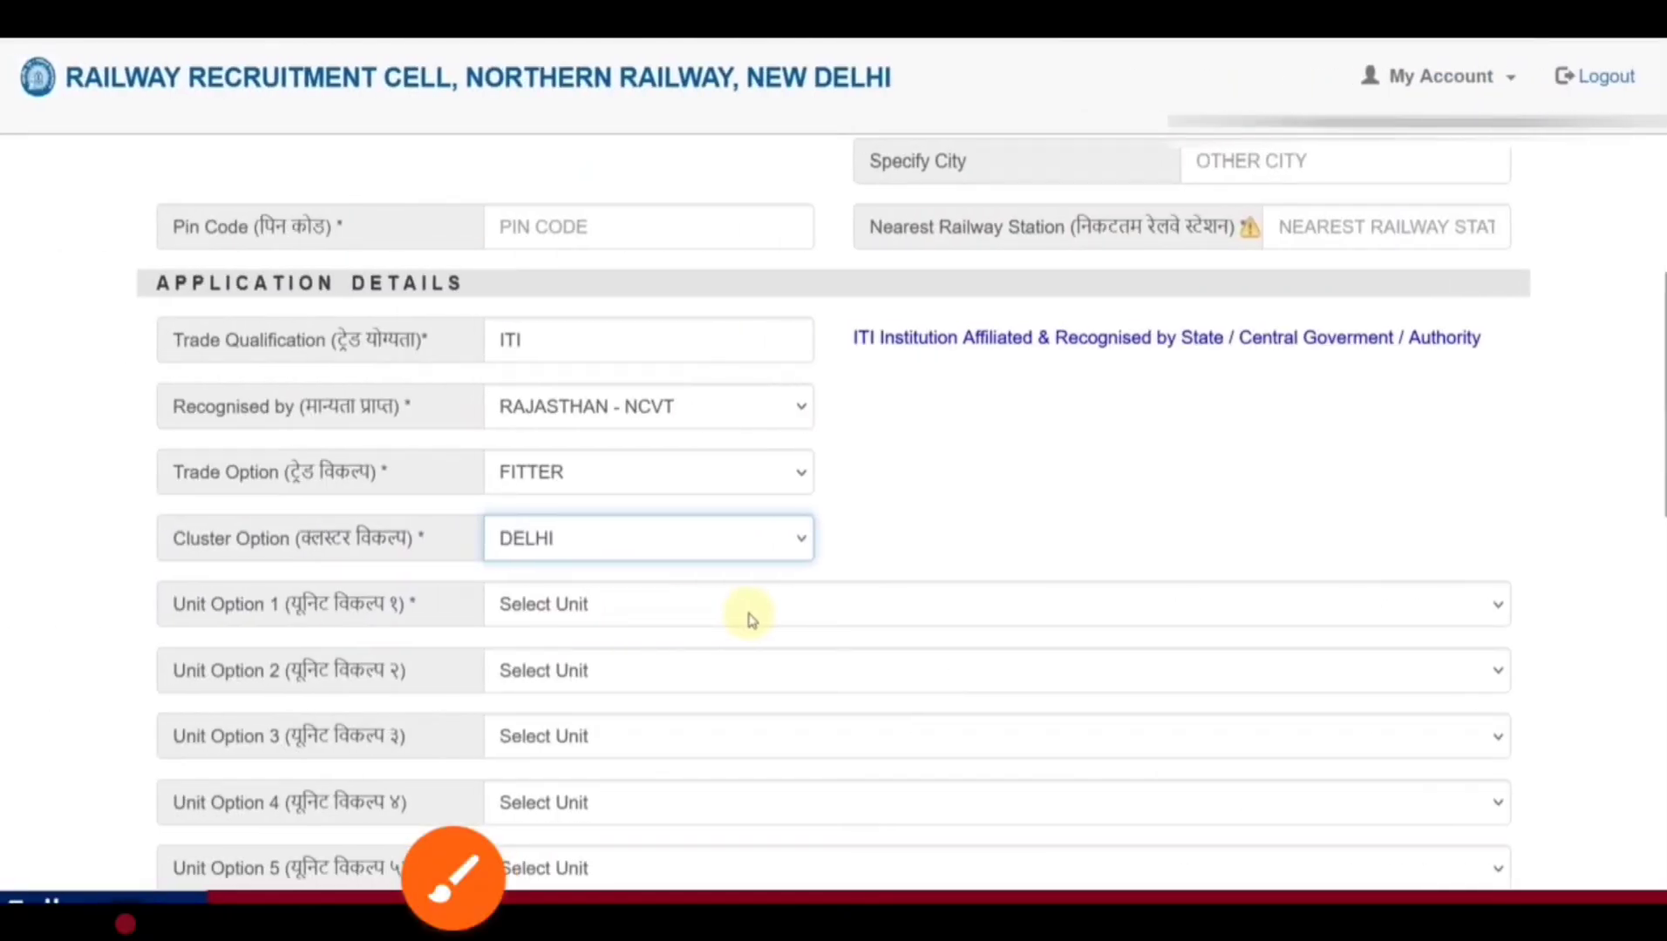
# Mark the Application Details heading, Trade Qualification ITI and Recognised by RAJASTHAN - NCVT with red rectangles.
pyautogui.click(453, 879)
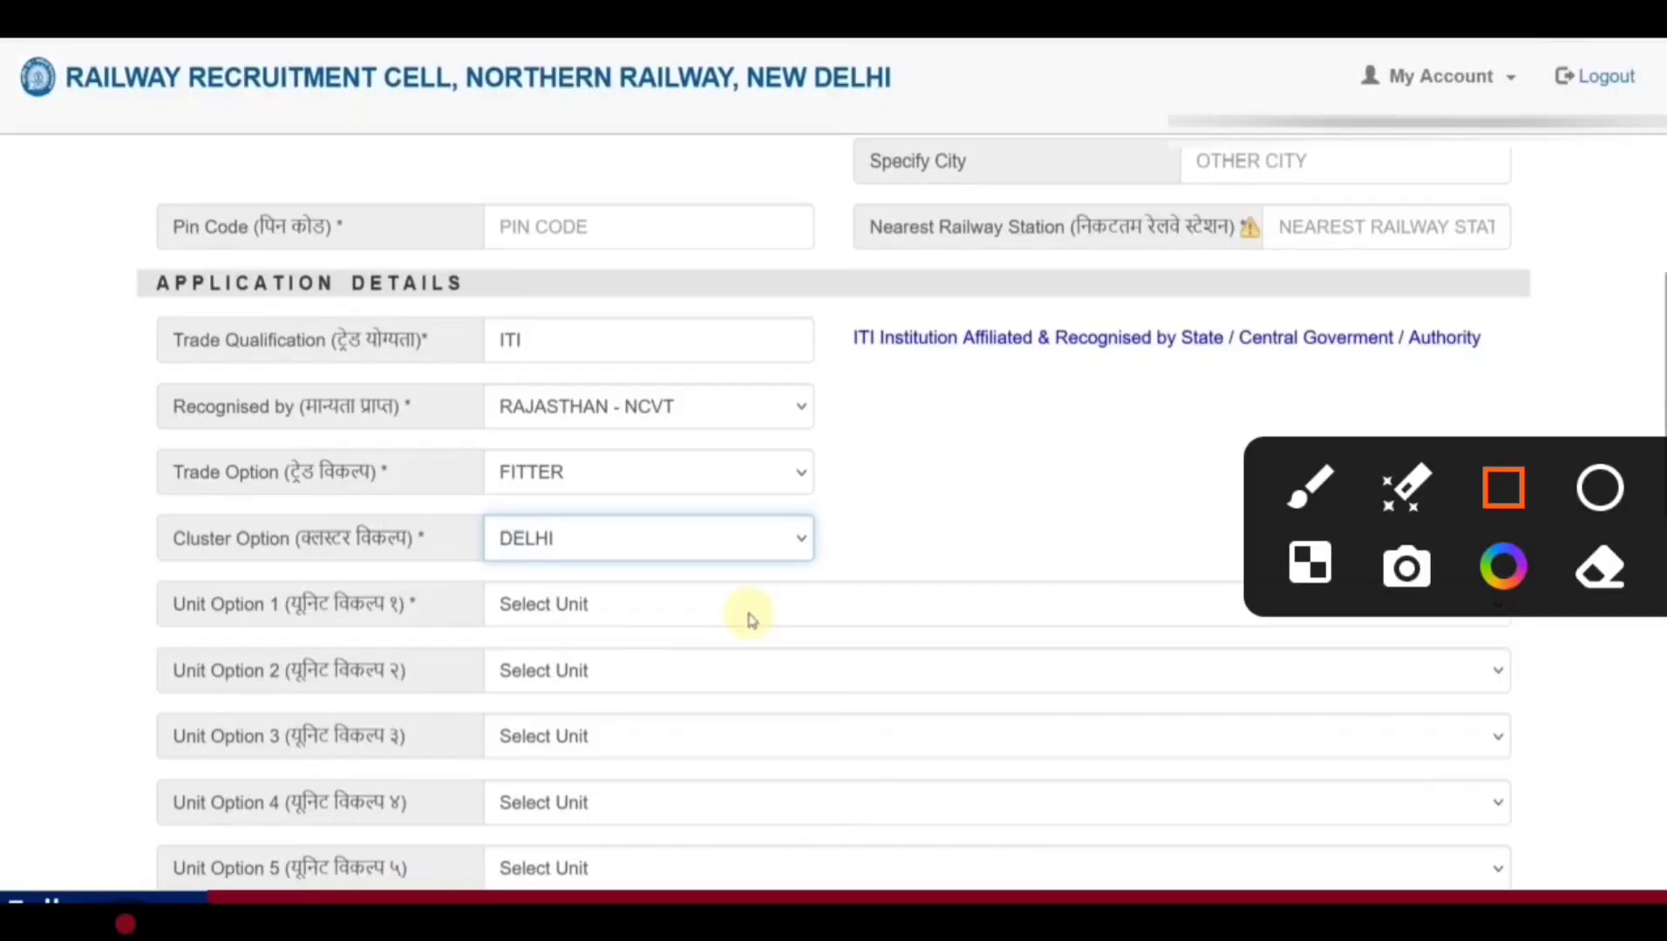
pyautogui.moveTo(87, 214)
pyautogui.mouseDown()
pyautogui.moveTo(135, 248)
pyautogui.moveTo(642, 341)
pyautogui.mouseUp()
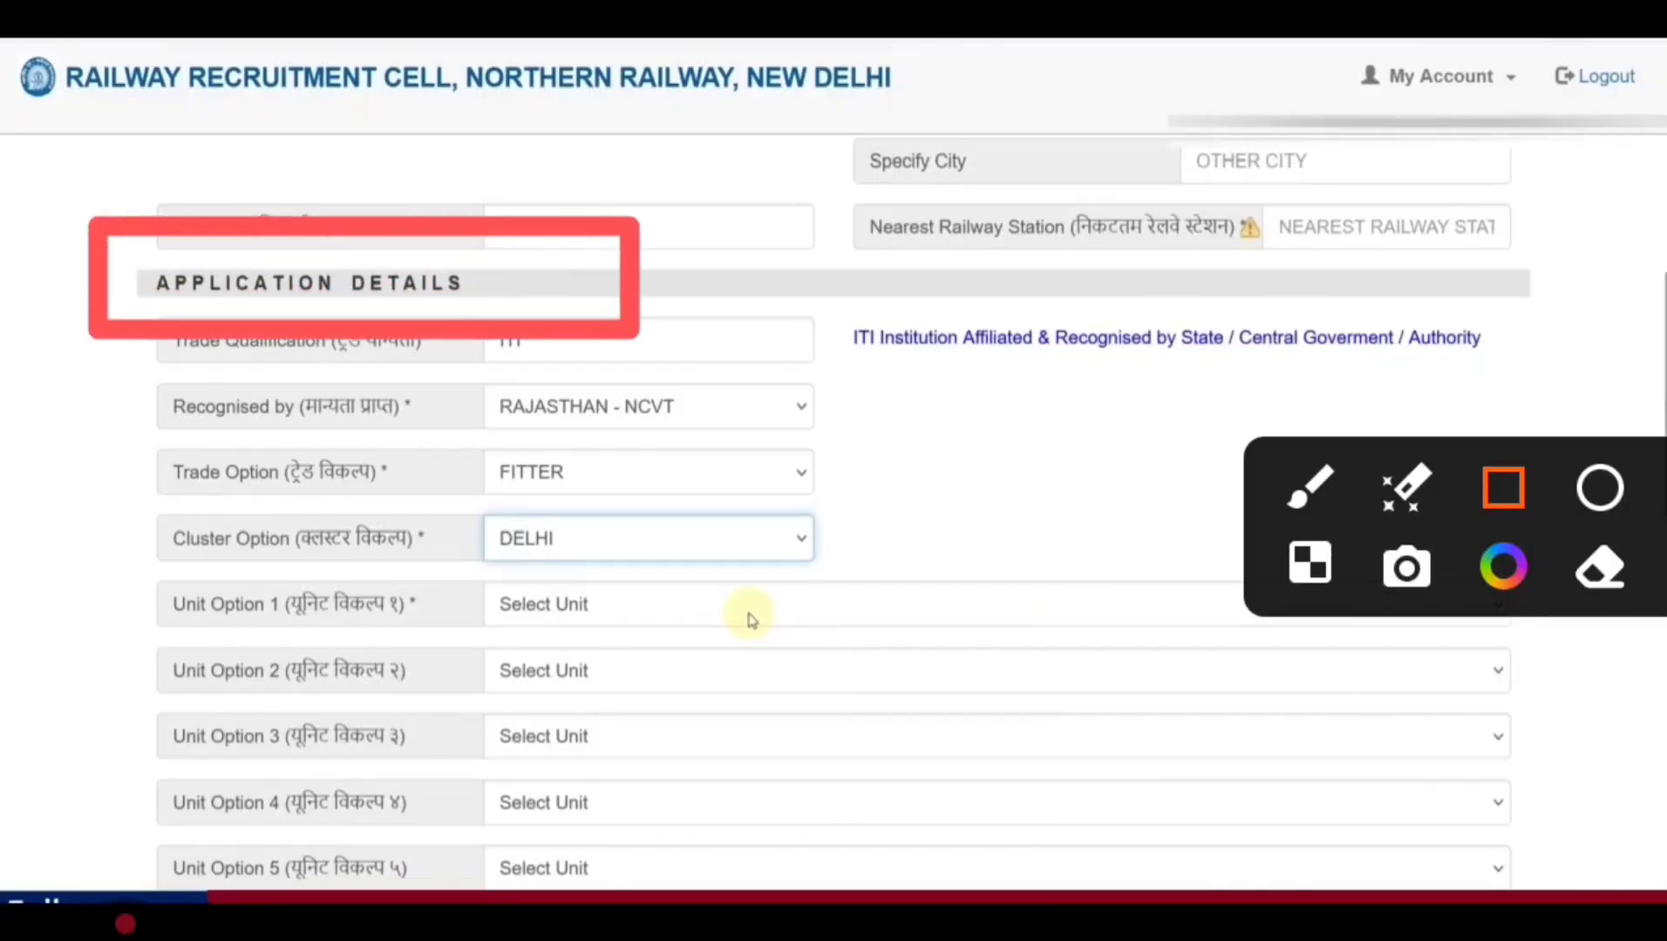
pyautogui.moveTo(109, 288); pyautogui.dragTo(532, 394)
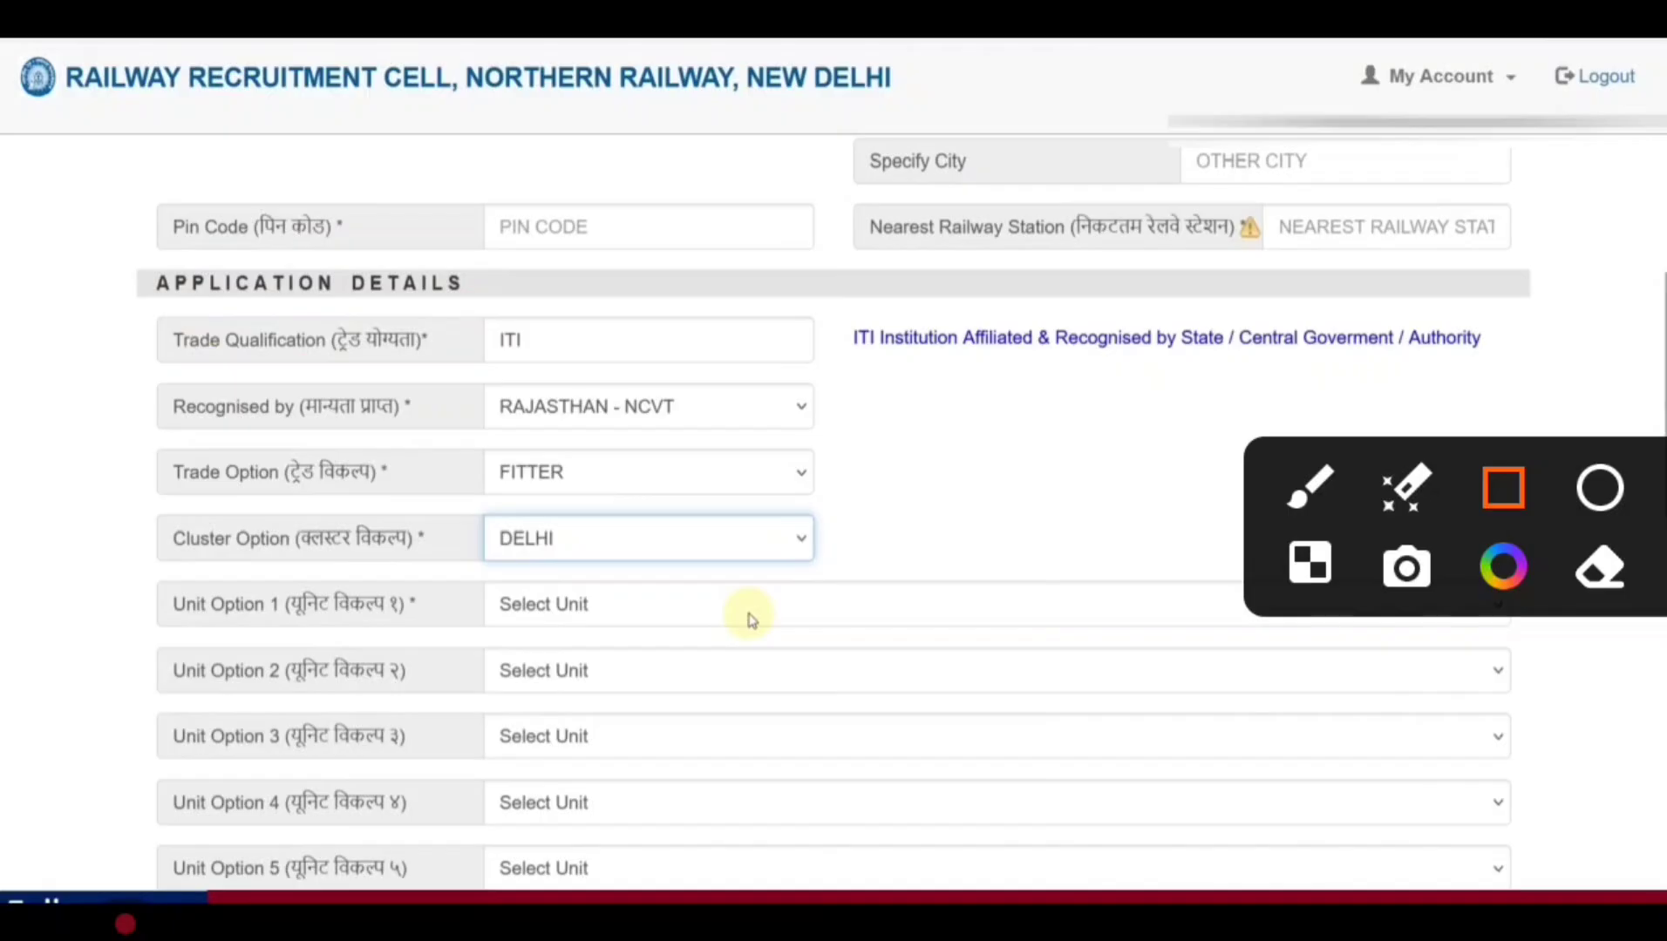
pyautogui.moveTo(424, 286); pyautogui.dragTo(828, 396)
pyautogui.moveTo(97, 349)
pyautogui.mouseDown()
pyautogui.moveTo(514, 405)
pyautogui.moveTo(621, 441)
pyautogui.mouseUp()
pyautogui.moveTo(393, 354); pyautogui.dragTo(851, 472)
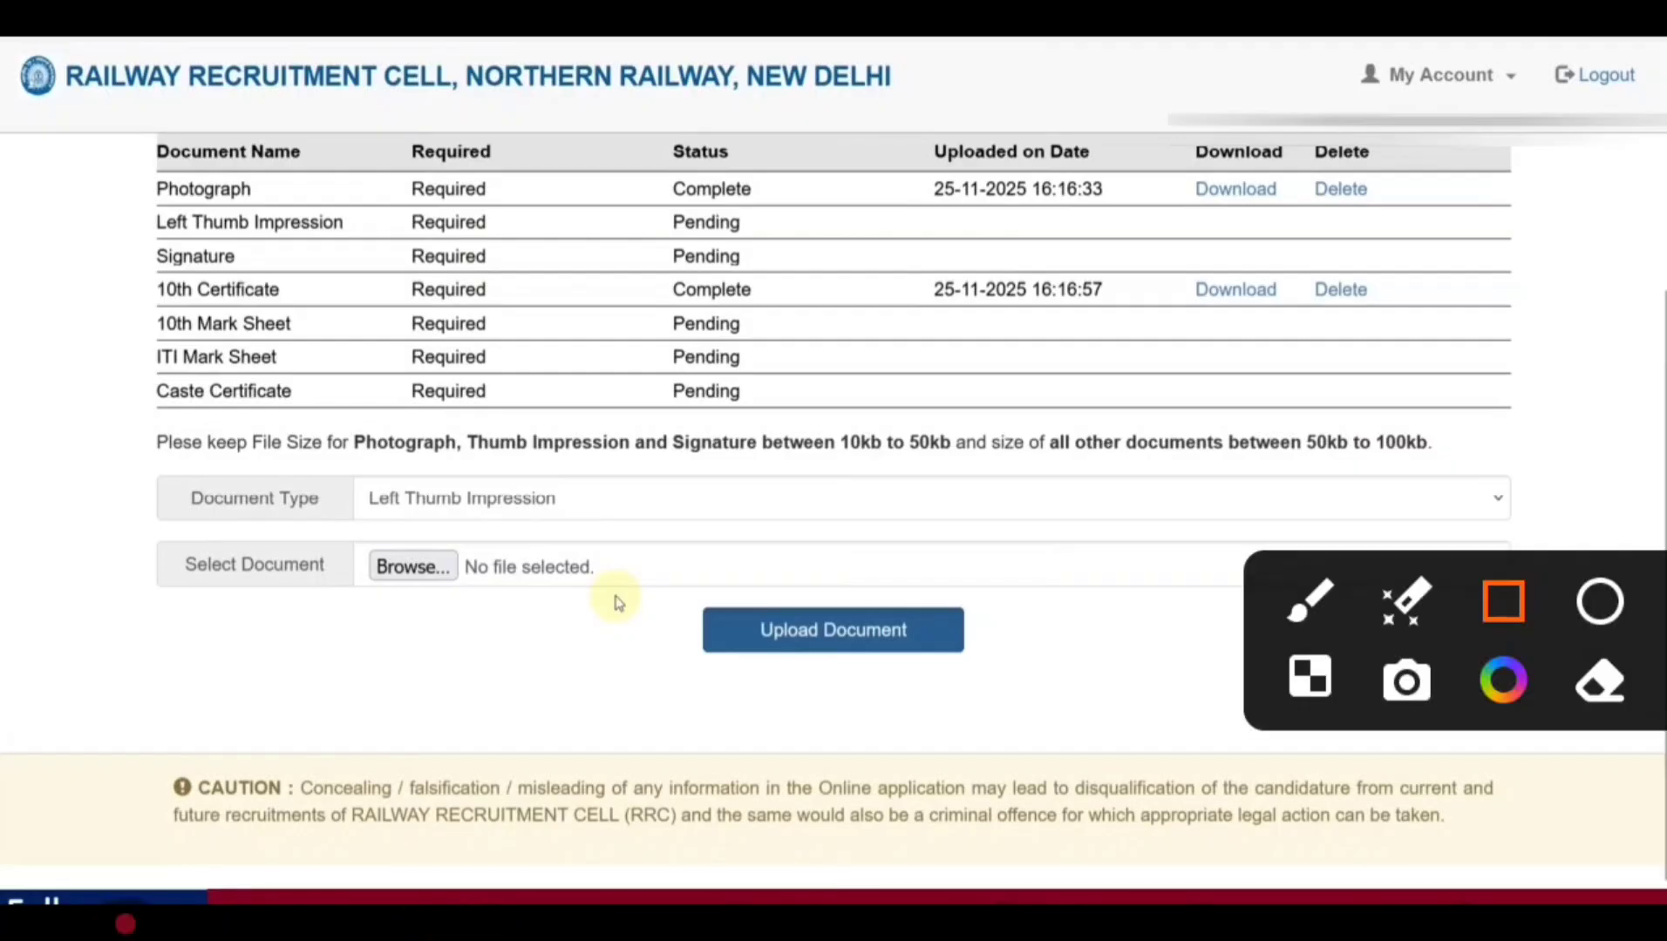
# Mark the document names from Photograph to Caste Certificate with a red rectangle, and open the screen recorder's floating controls.
pyautogui.moveTo(88, 136)
pyautogui.mouseDown()
pyautogui.moveTo(484, 305)
pyautogui.moveTo(508, 354)
pyautogui.moveTo(505, 433)
pyautogui.mouseUp()
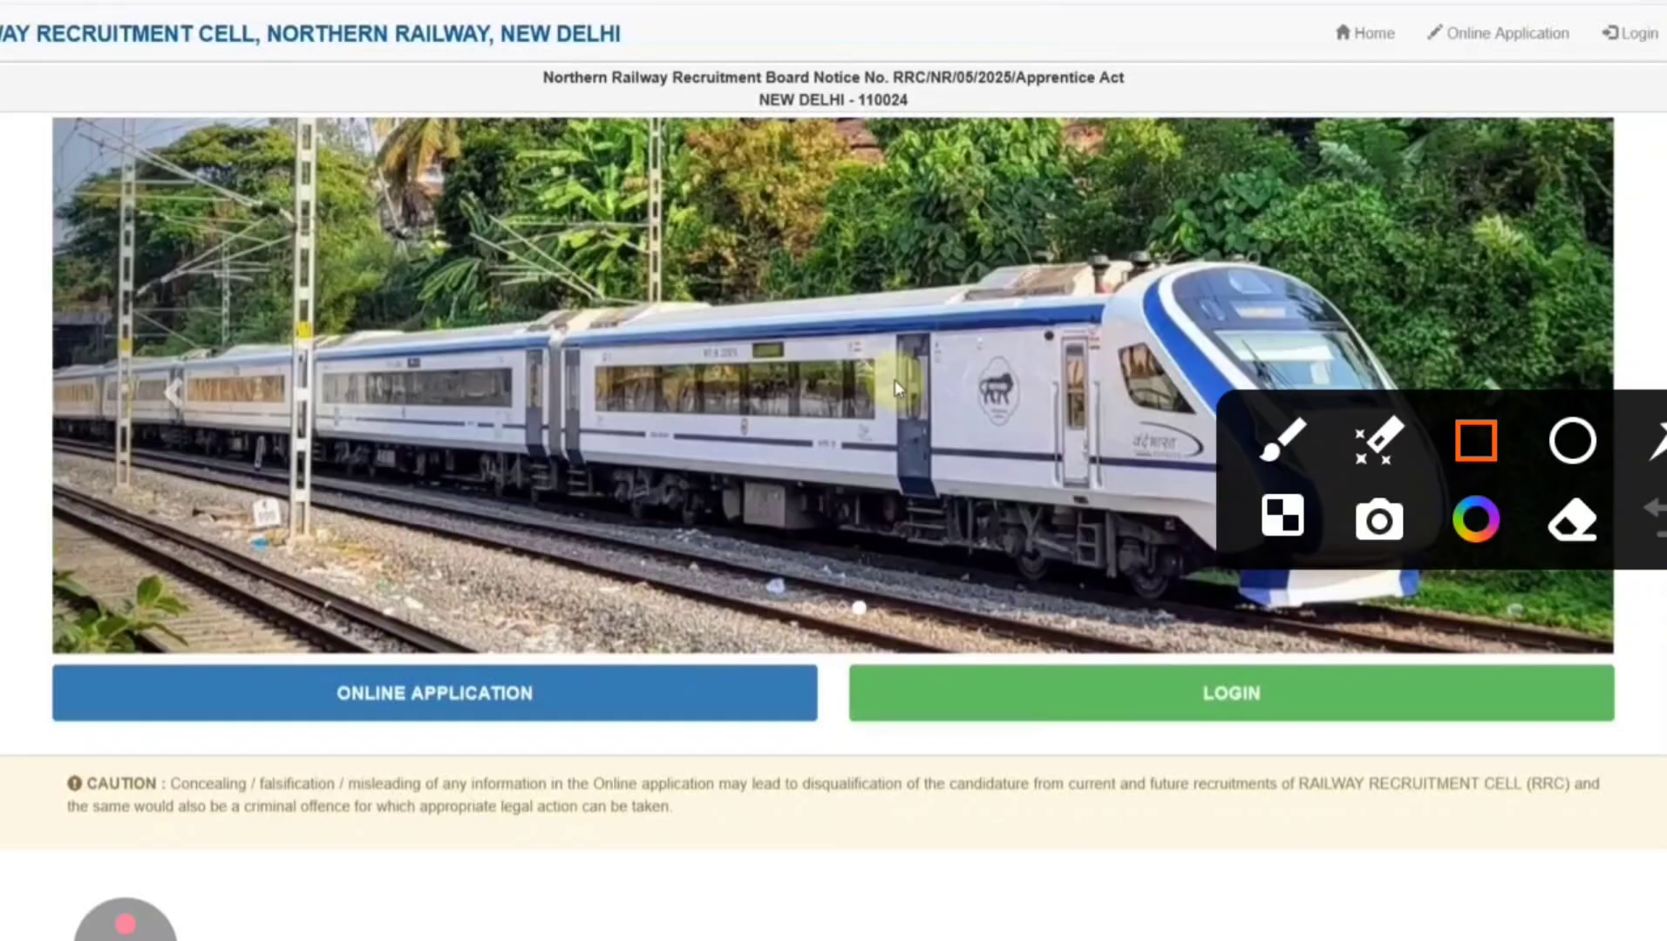
pyautogui.click(125, 922)
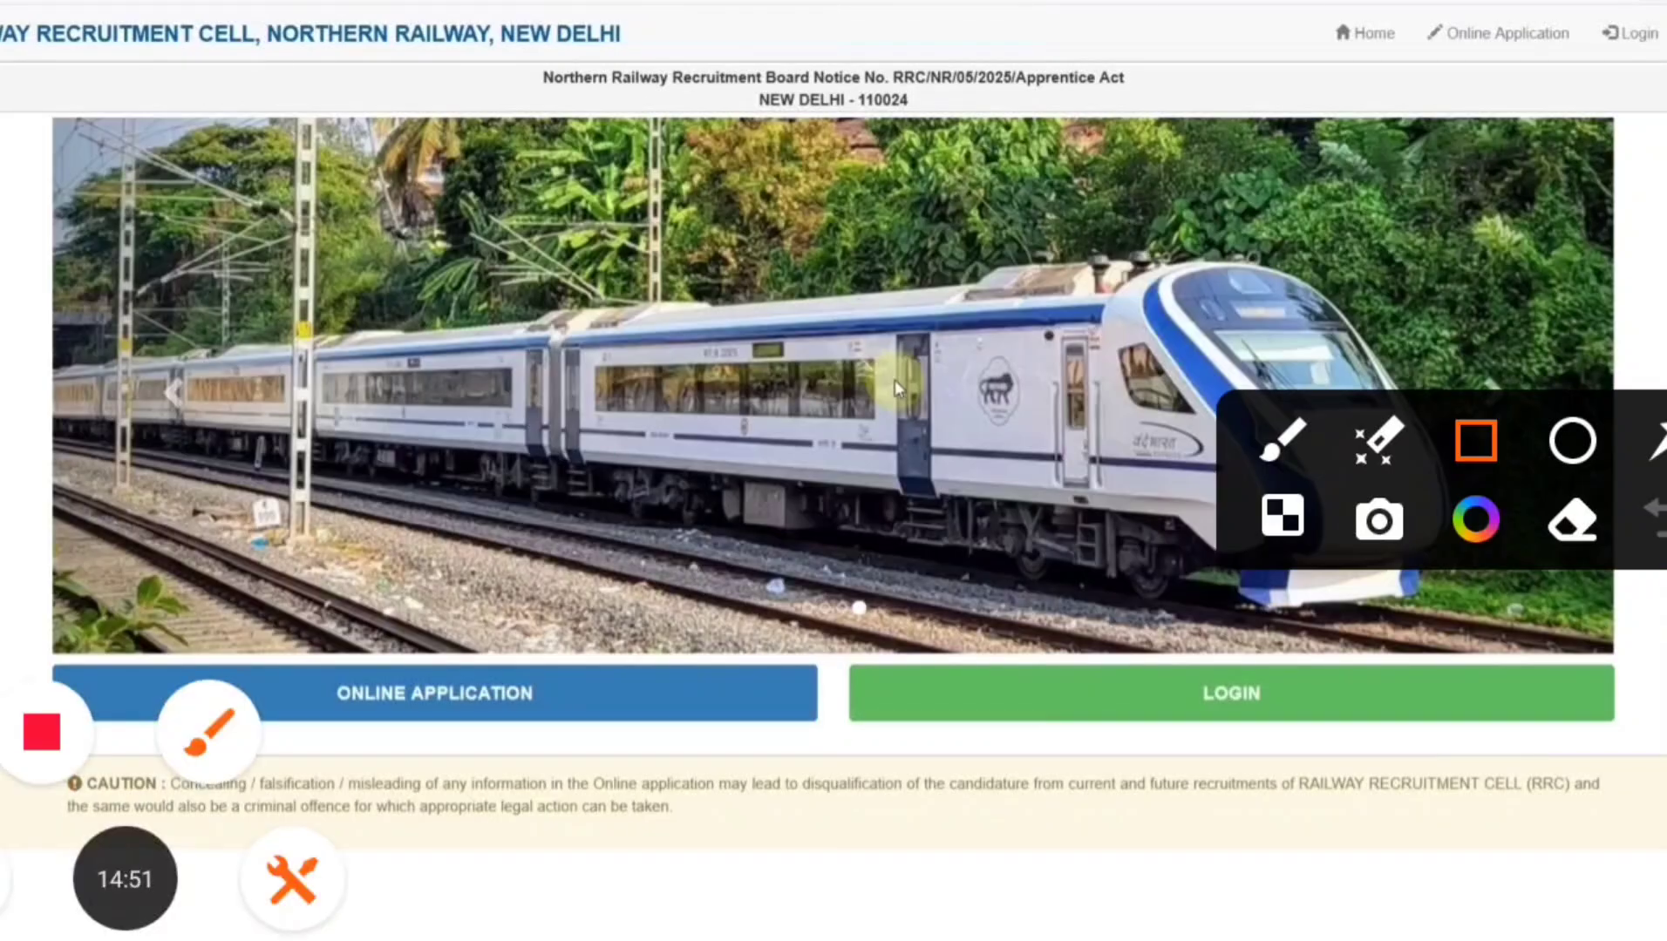